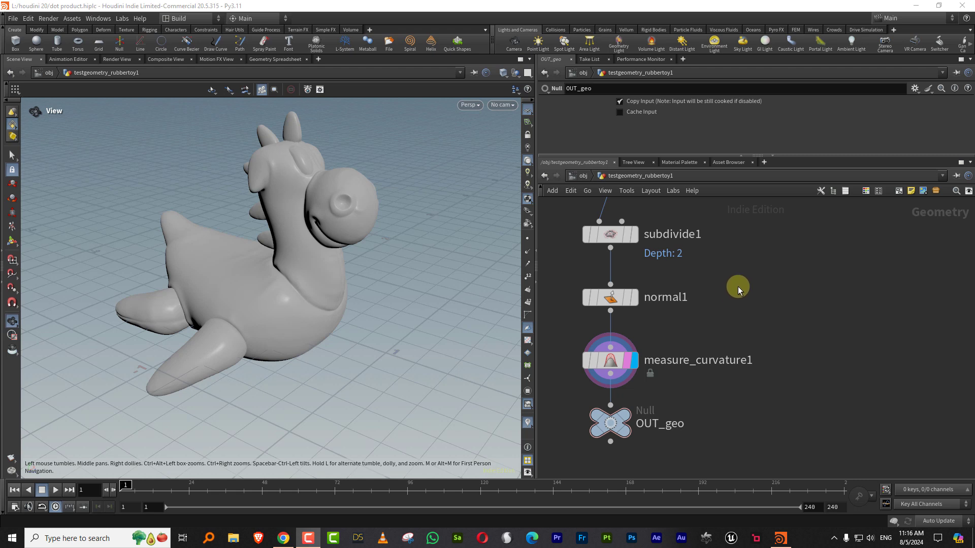
- Display the source rubber toy and then subdivide1 in wireframe to examine how dense each mesh is
scroll(733, 321, down, 5)
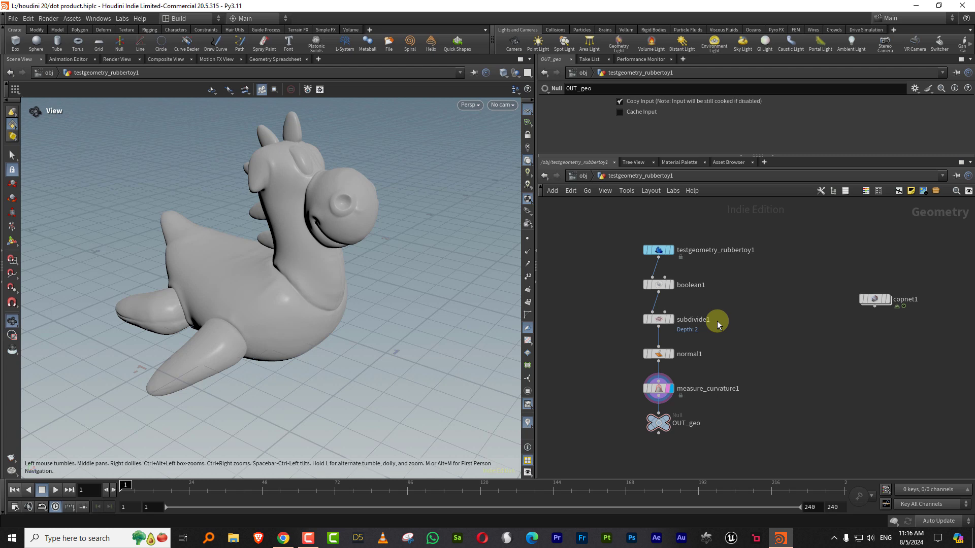
scroll(717, 296, up, 2)
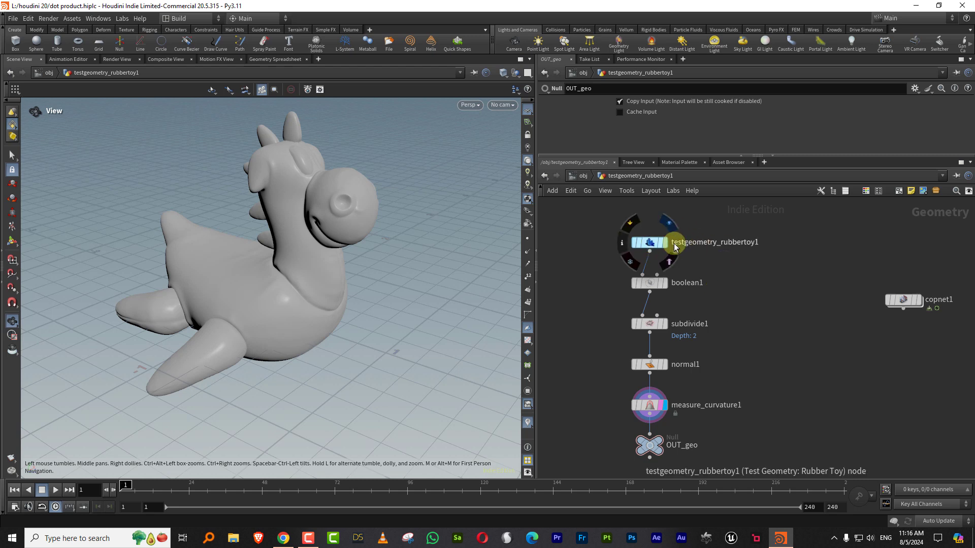
click(658, 243)
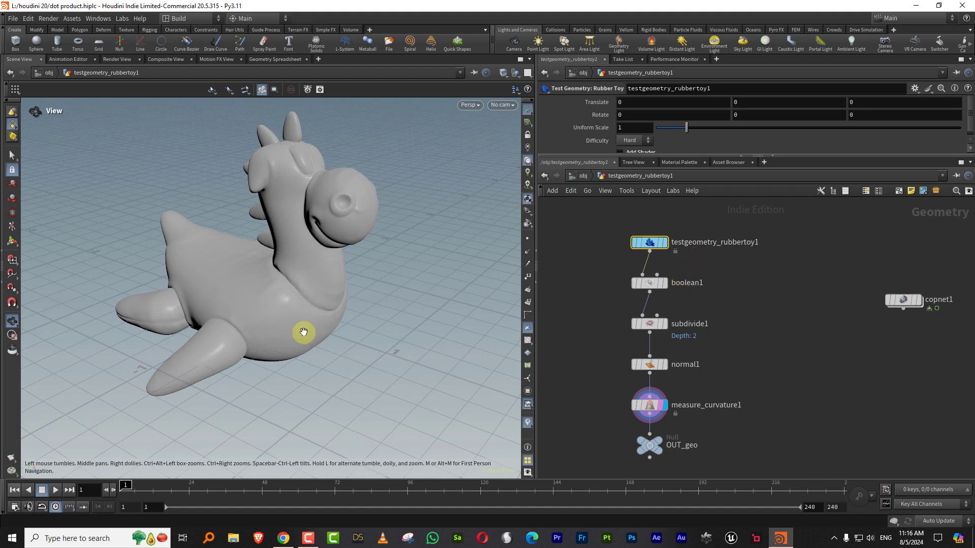
drag(294, 304, 283, 313)
right_drag(282, 314, 285, 272)
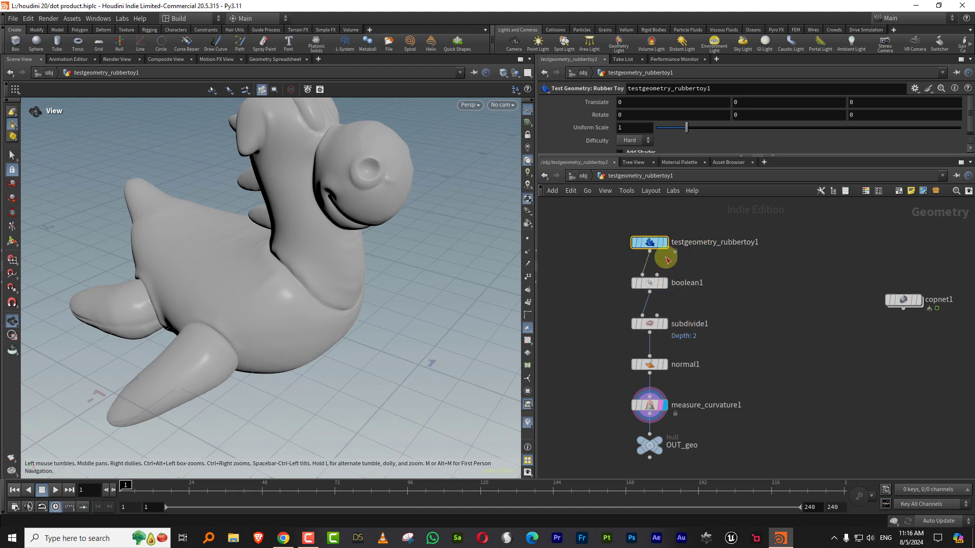
click(663, 244)
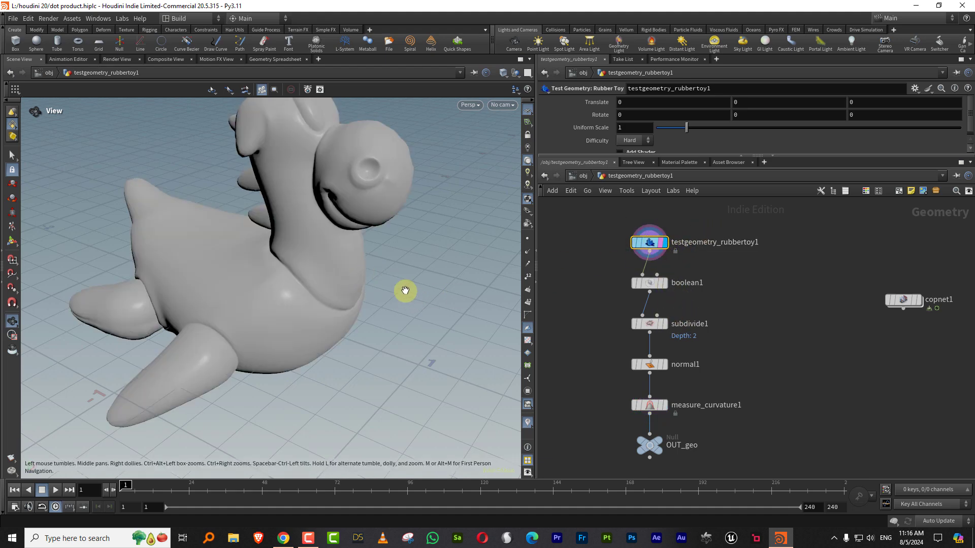
key(w)
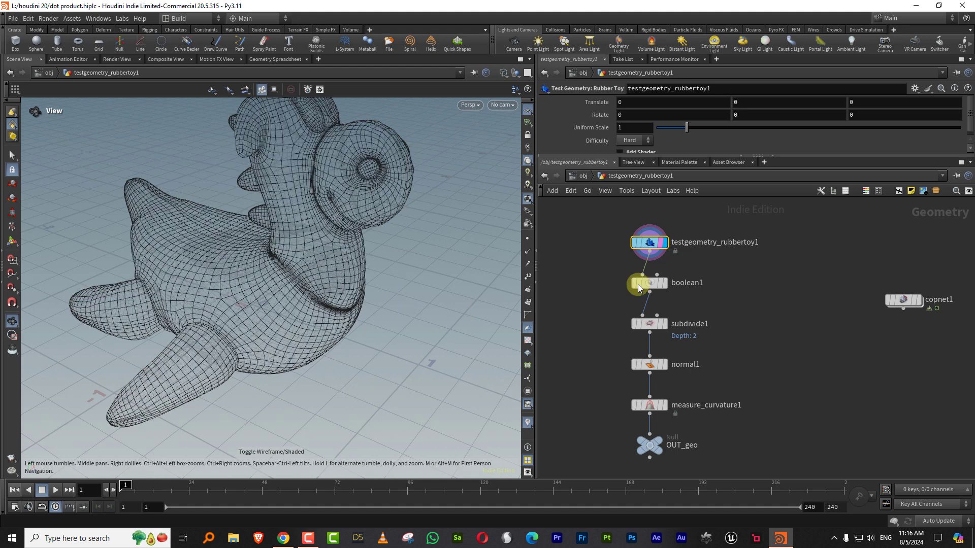
click(669, 325)
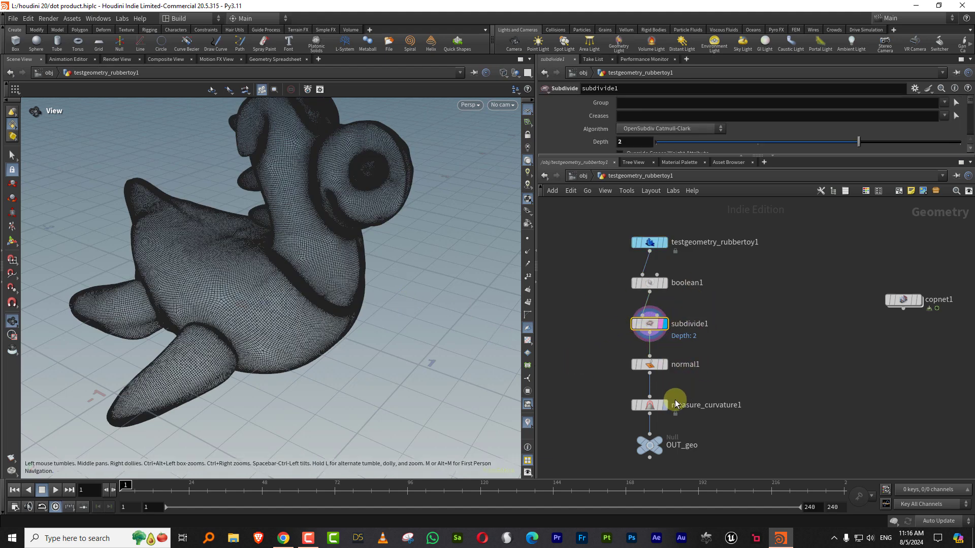
- Display normal1 and measure_curvature1 in turn, and review the curvature node's attributes, concavity adjustment and visualization settings
click(651, 405)
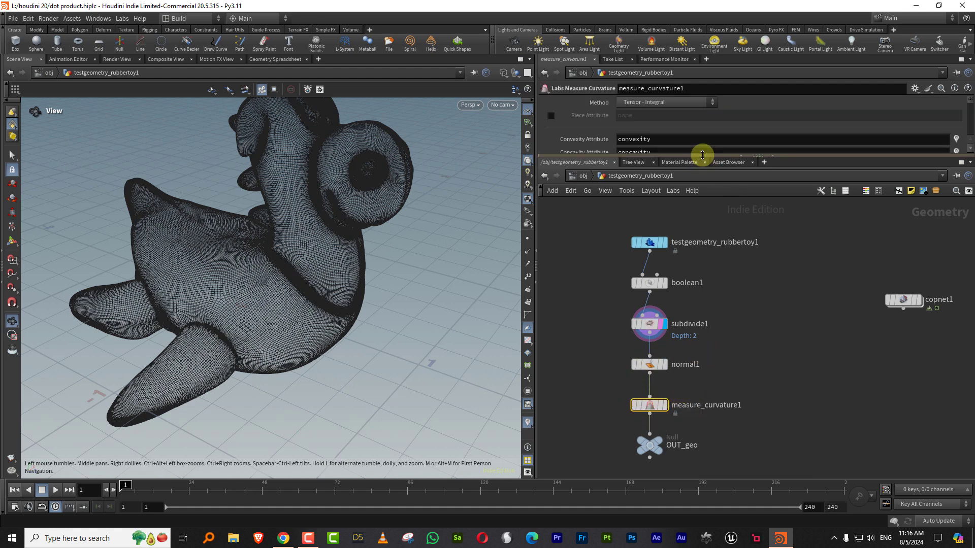
drag(701, 155, 701, 173)
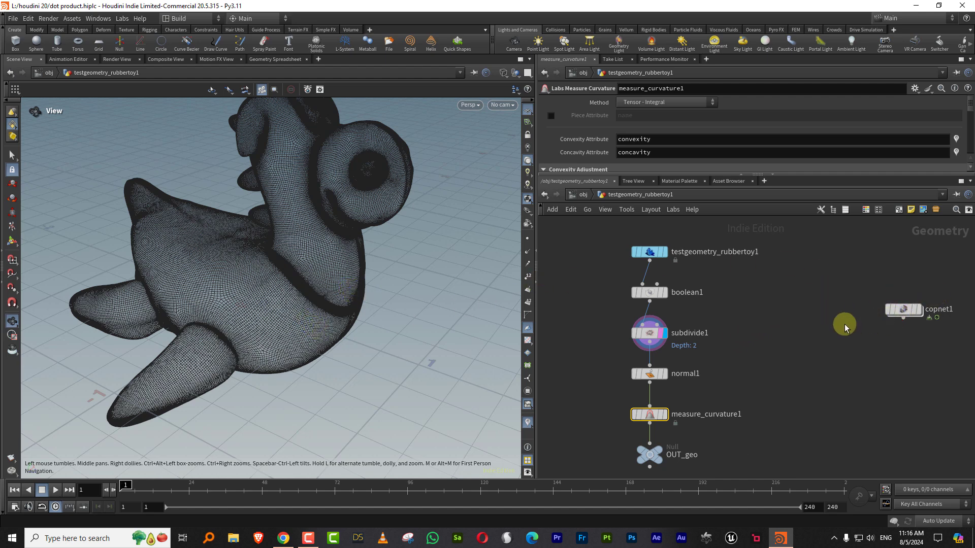
middle_drag(753, 362, 747, 324)
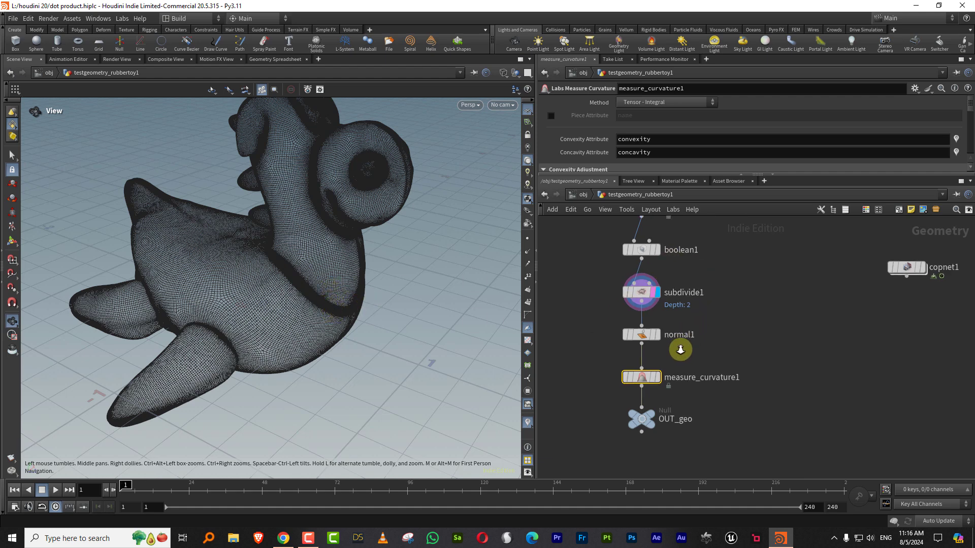
scroll(678, 351, up, 1)
mouse_move(652, 387)
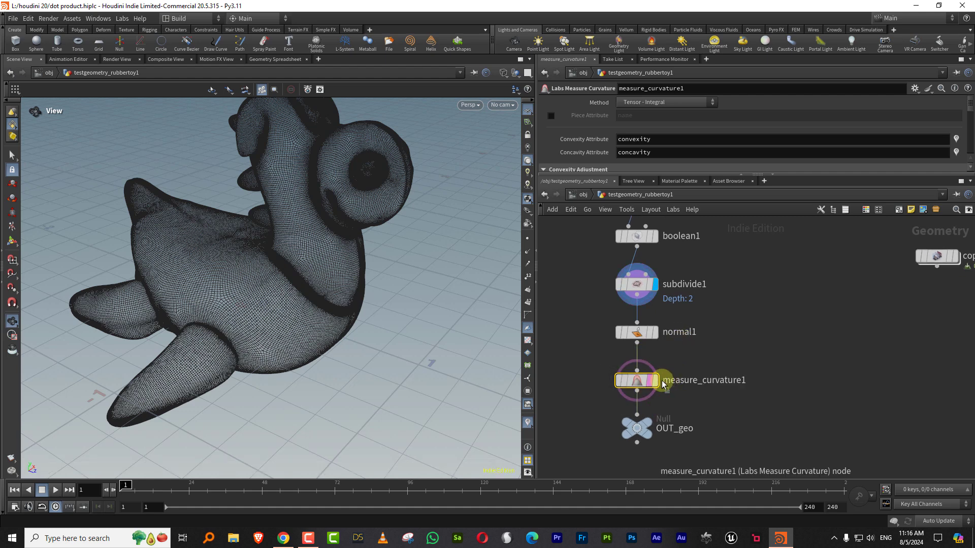
click(657, 337)
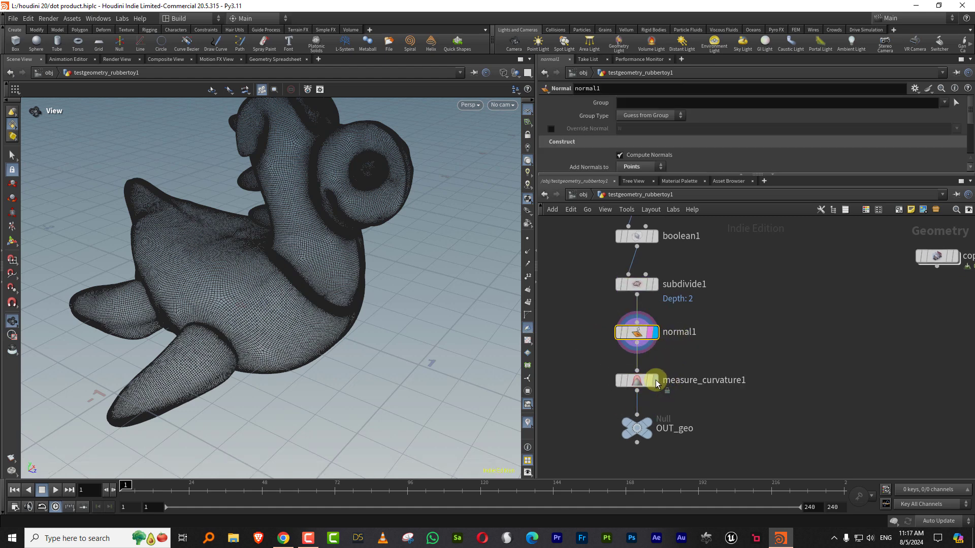
mouse_move(660, 380)
click(696, 376)
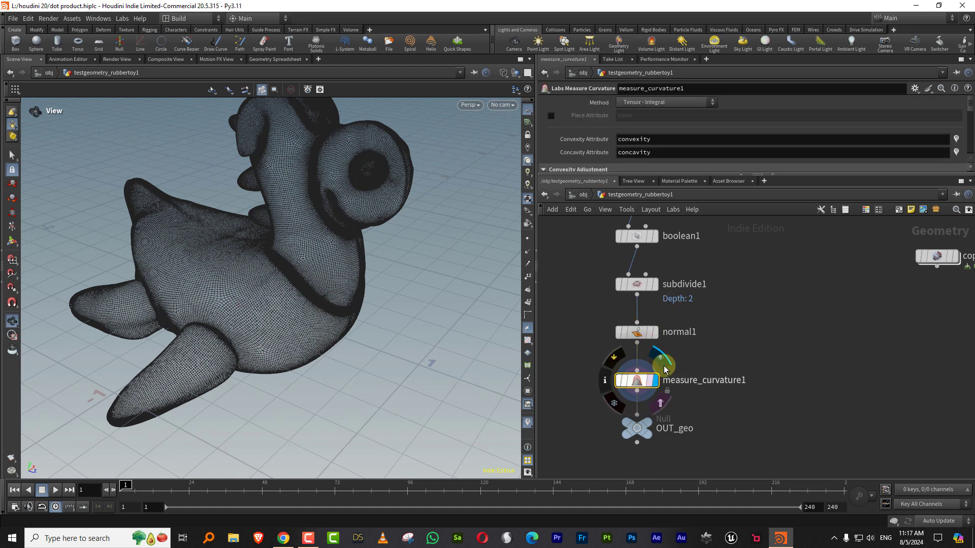
drag(688, 175, 688, 234)
drag(970, 137, 966, 212)
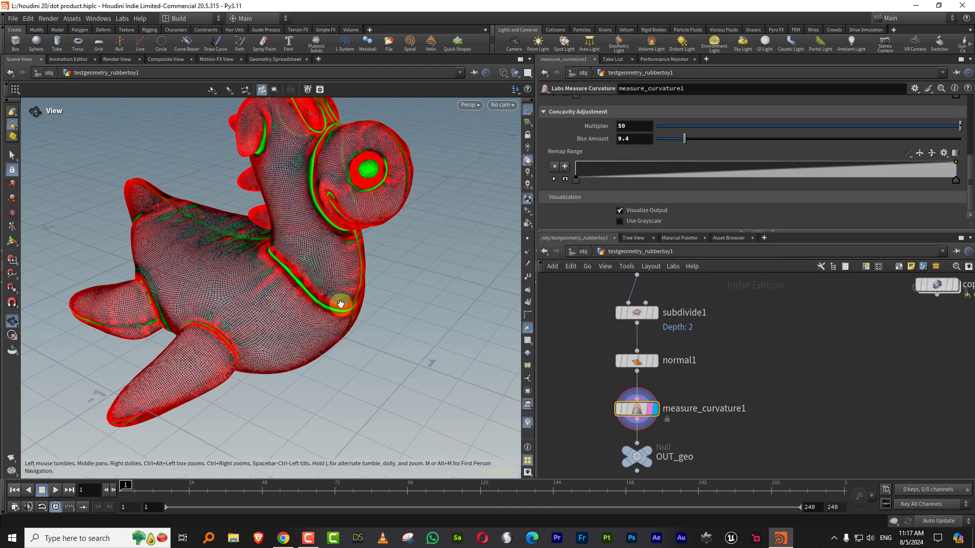
- Return the viewport to shaded display and turn off Visualize Output on measure_curvature1
key(w)
mouse_move(319, 298)
mouse_down()
mouse_move(340, 276)
mouse_move(305, 288)
mouse_move(246, 265)
mouse_move(269, 254)
mouse_up()
click(641, 210)
drag(672, 220, 673, 173)
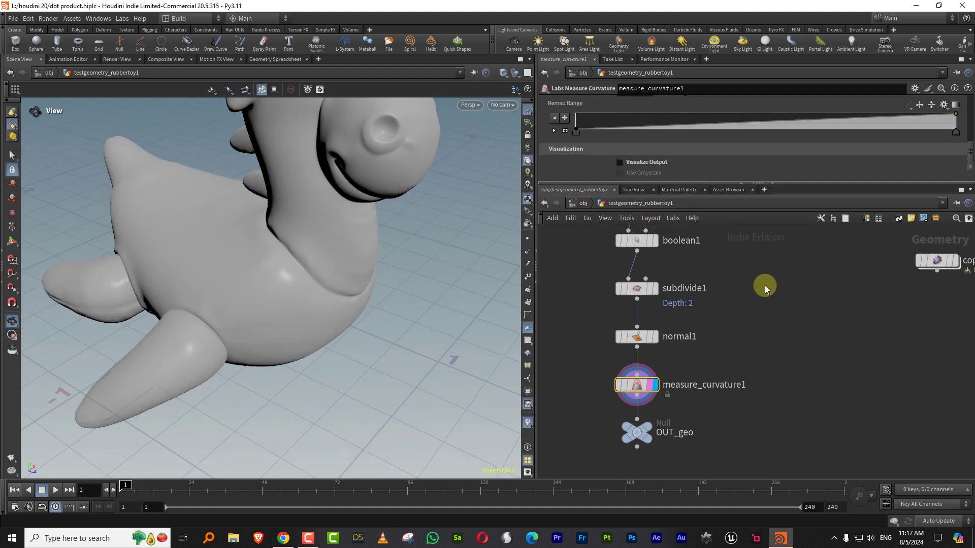
- Add a new COP Network node beside the rubber toy's geometry chain and go inside it
key(Tab)
text(copn)
click(812, 320)
click(791, 340)
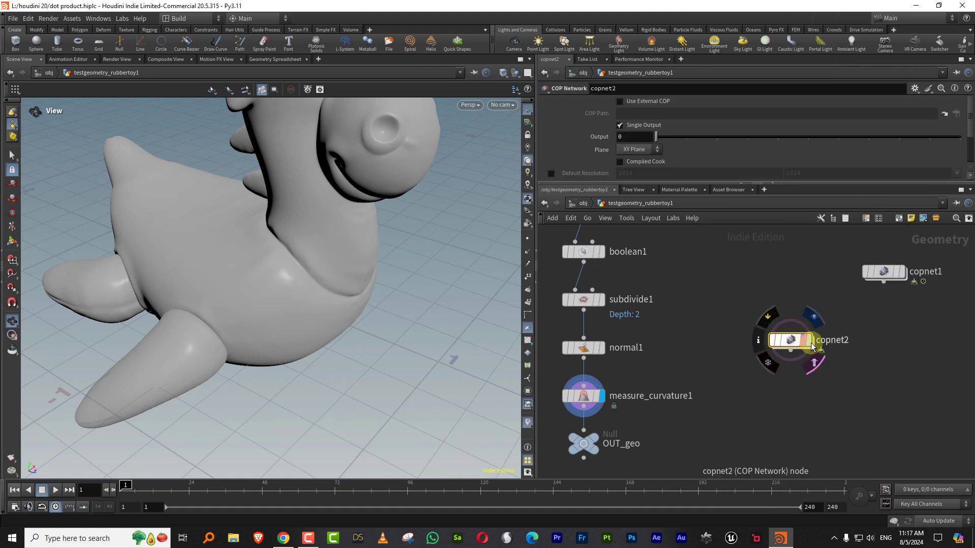
double_click(784, 345)
- Add a Preview Material node to the empty Copernicus network
key(Tab)
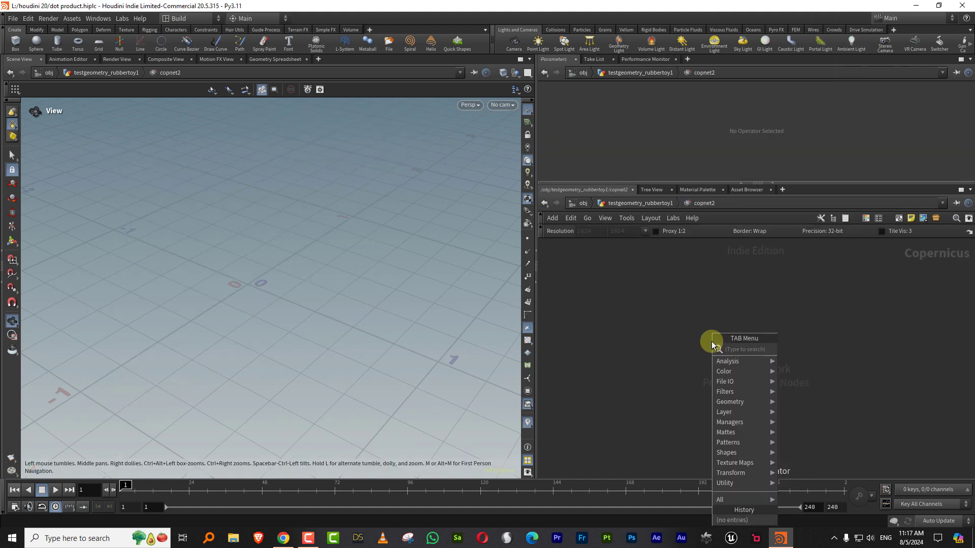
text(pre)
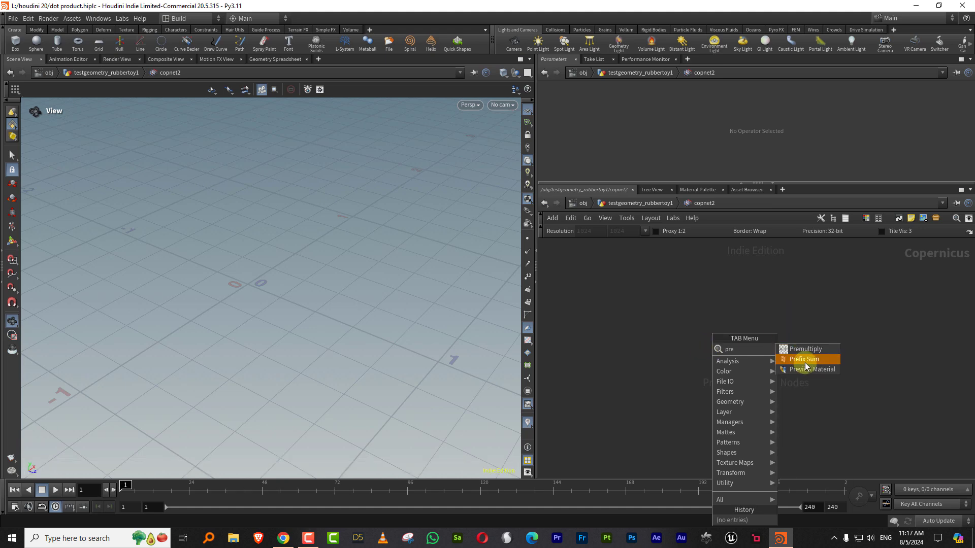
click(812, 369)
click(816, 337)
- Add a SOP Import node that uses the external SOP /obj/testgeometry_rubbertoy1/OUT_geo
key(Tab)
text(sopi)
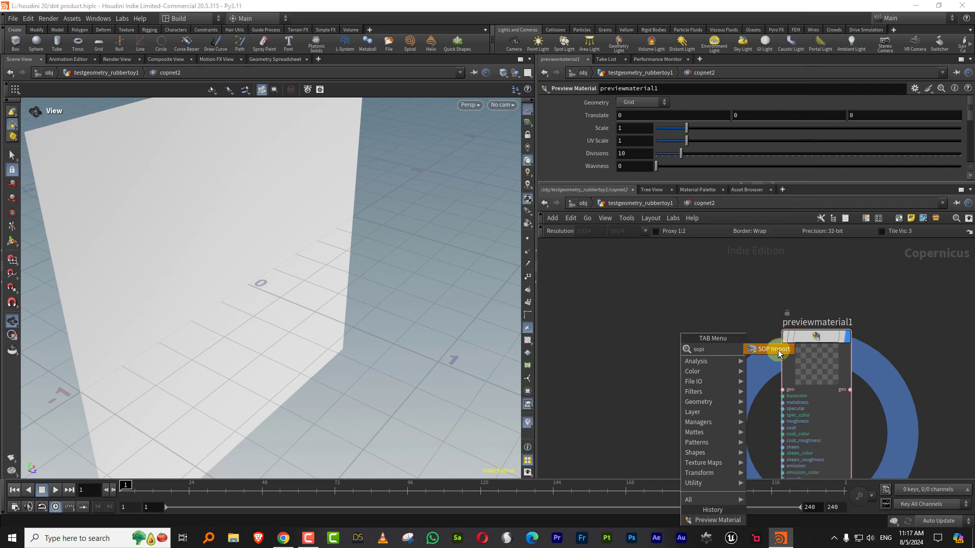
click(780, 354)
click(626, 316)
click(658, 103)
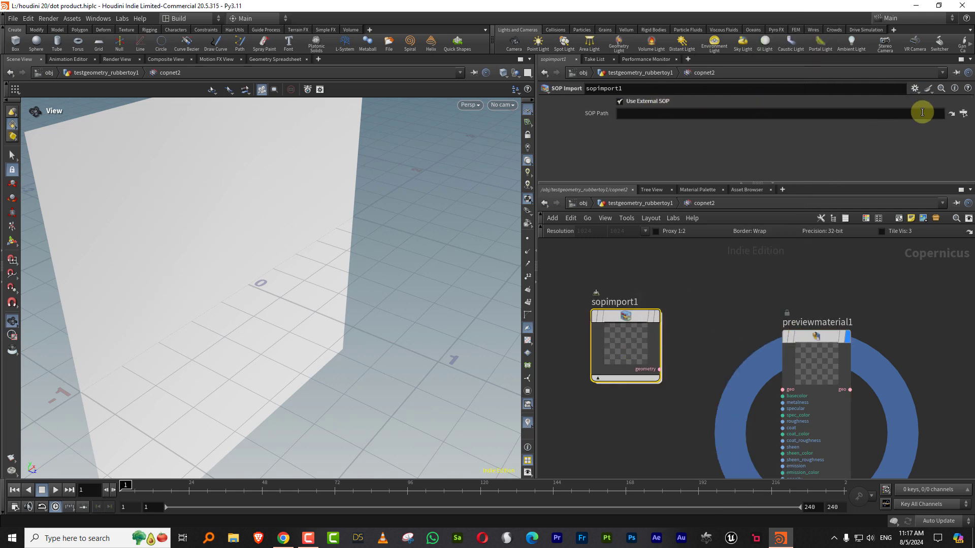
click(952, 114)
click(906, 80)
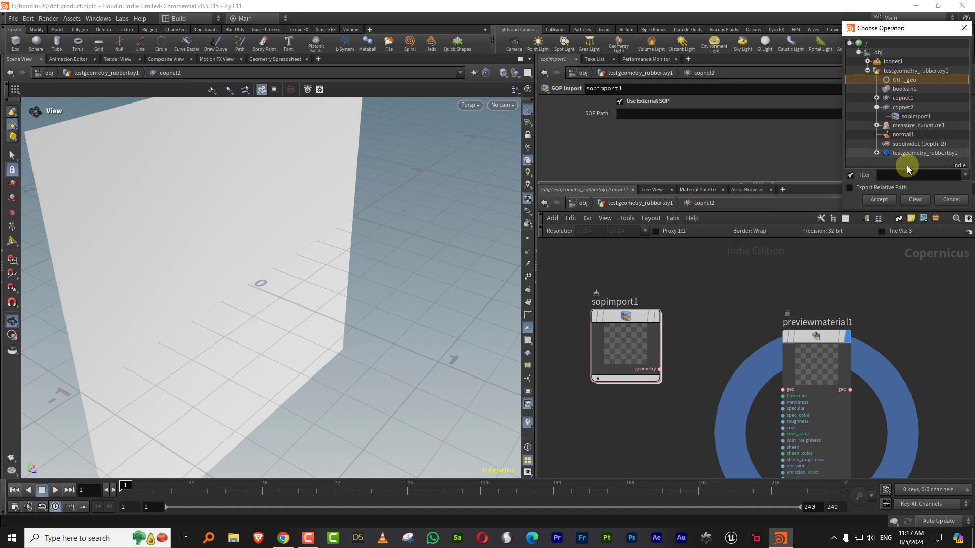
click(892, 199)
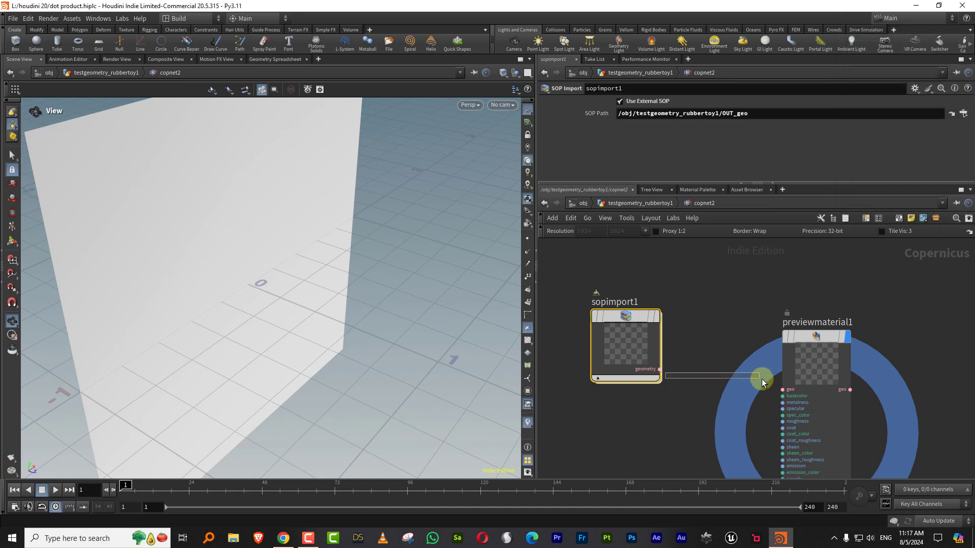
- Connect the SOP Import's geometry output to the geo input of the Preview Material and view the toy
drag(660, 370, 783, 390)
right_drag(300, 230, 218, 309)
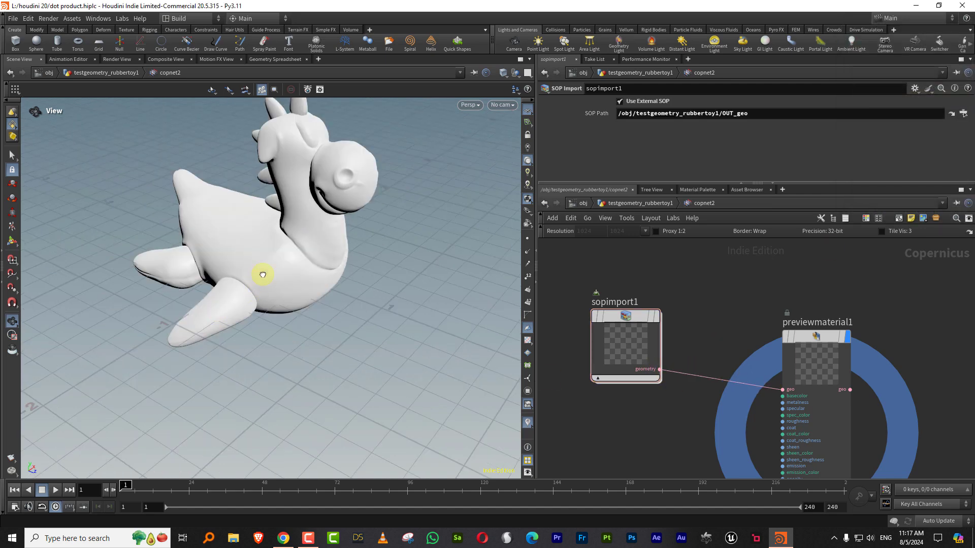
drag(270, 265, 315, 242)
middle_drag(777, 283, 823, 236)
drag(703, 183, 721, 131)
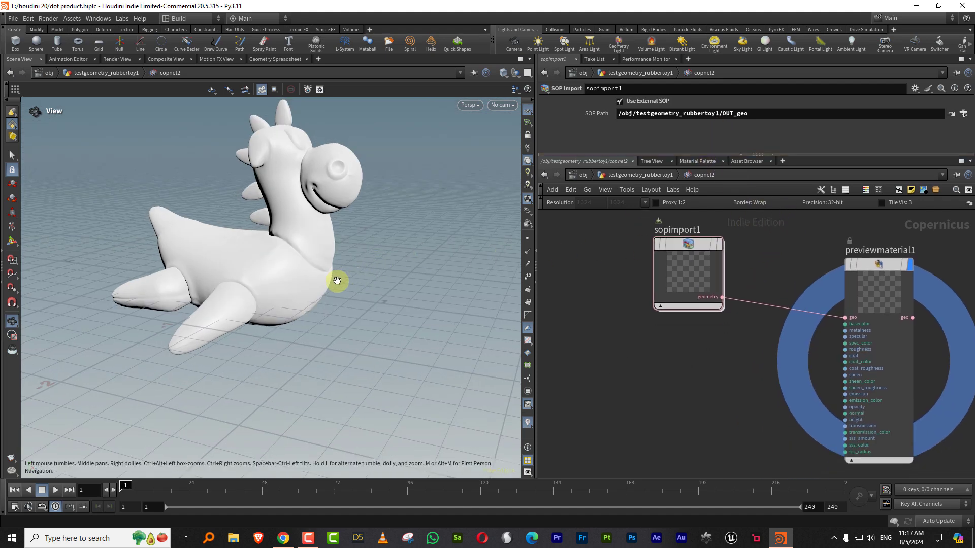
- Duplicate the SOP Import node and place the copy in empty space away from the original and the Preview Material
middle_drag(595, 389, 629, 355)
key(Tab)
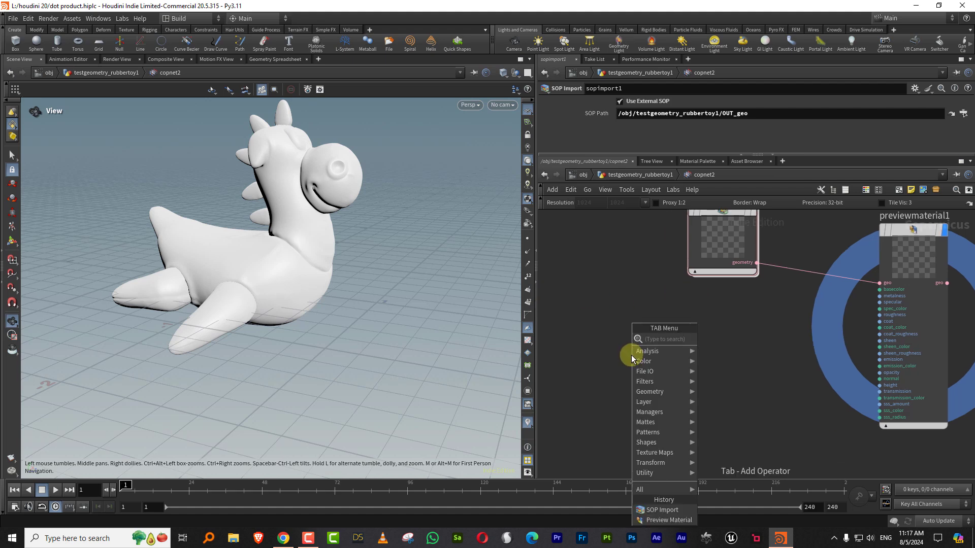
click(605, 354)
drag(626, 300, 713, 259)
middle_drag(673, 343, 788, 304)
scroll(757, 313, down, 3)
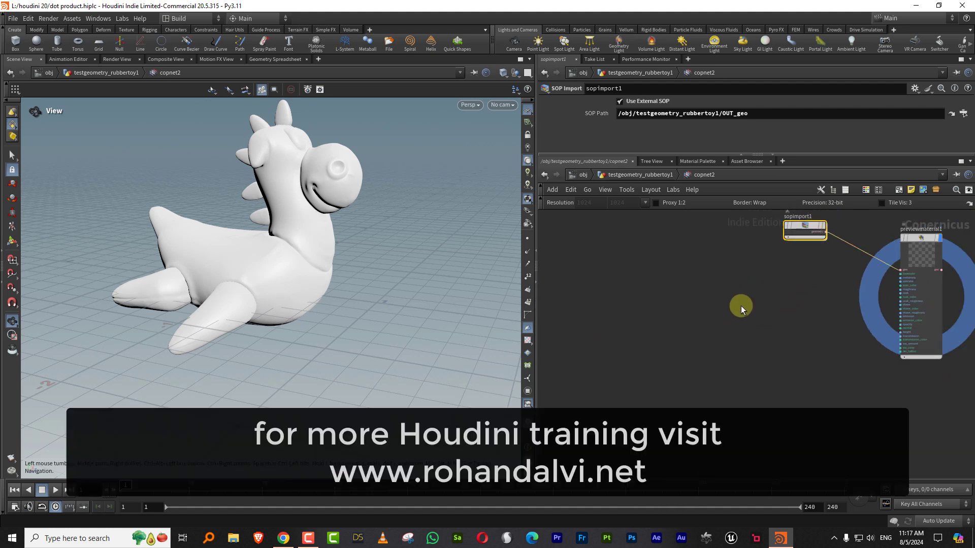
key(ctrl+c)
key(ctrl+v)
drag(742, 306, 598, 302)
scroll(651, 289, up, 3)
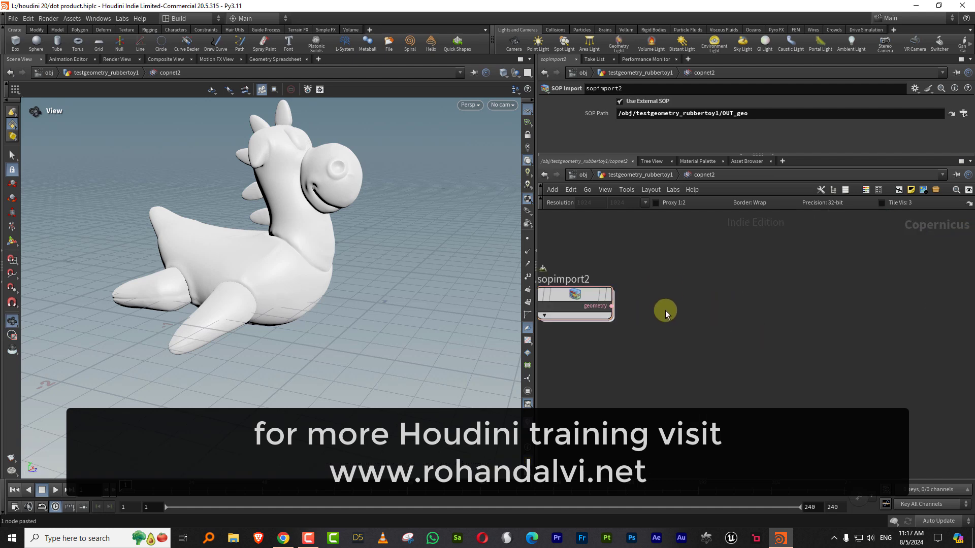
key(Tab)
text(ras)
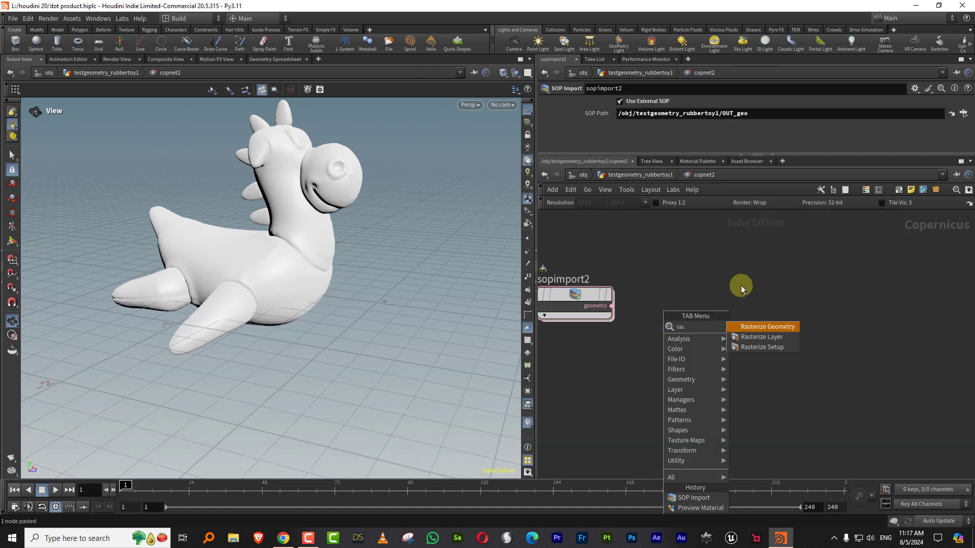
key(Escape)
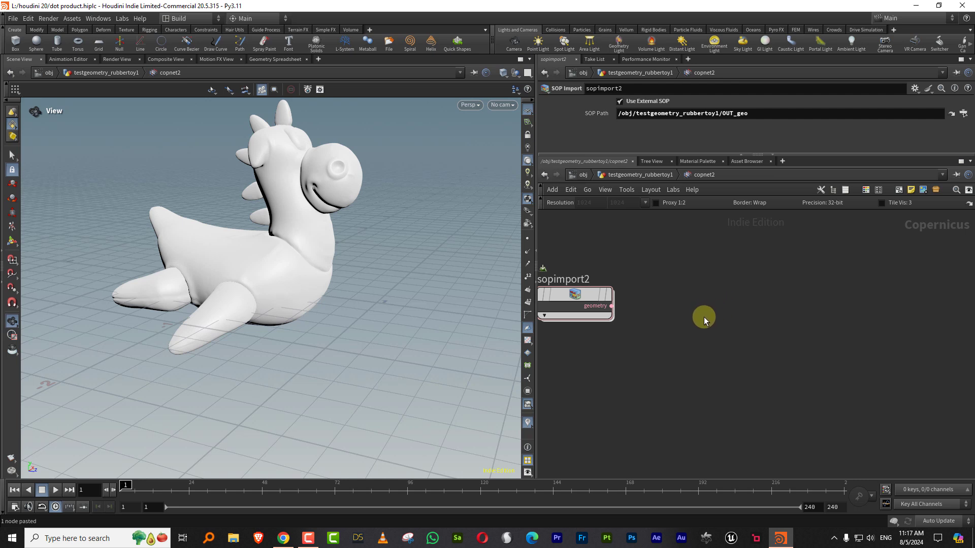
- Add a Rasterize Setup node beside the copied SOP Import node
key(Tab)
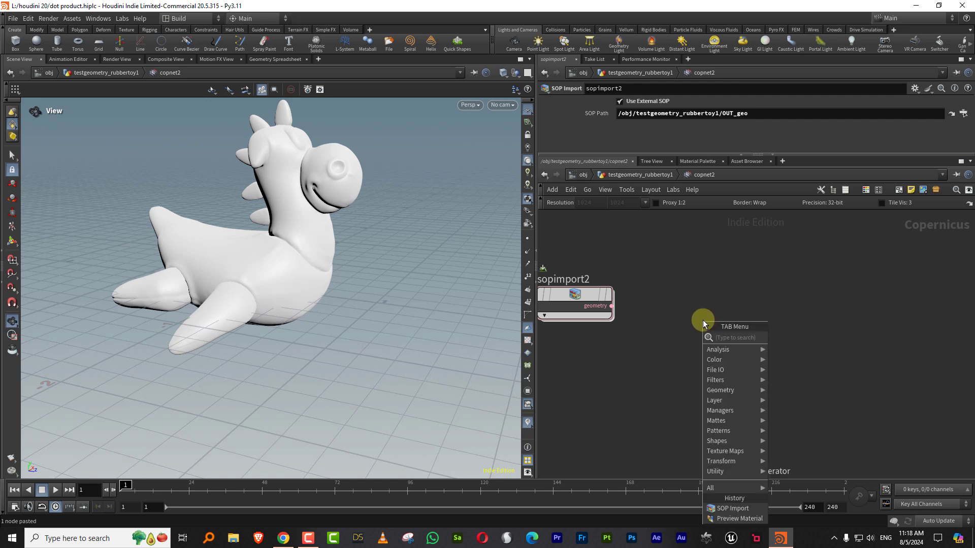
text(raster)
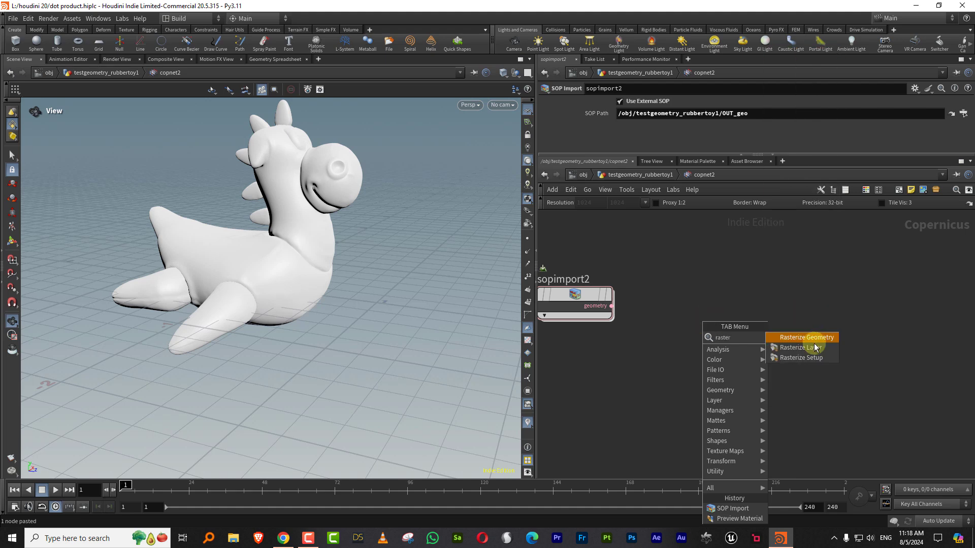
click(808, 358)
click(665, 344)
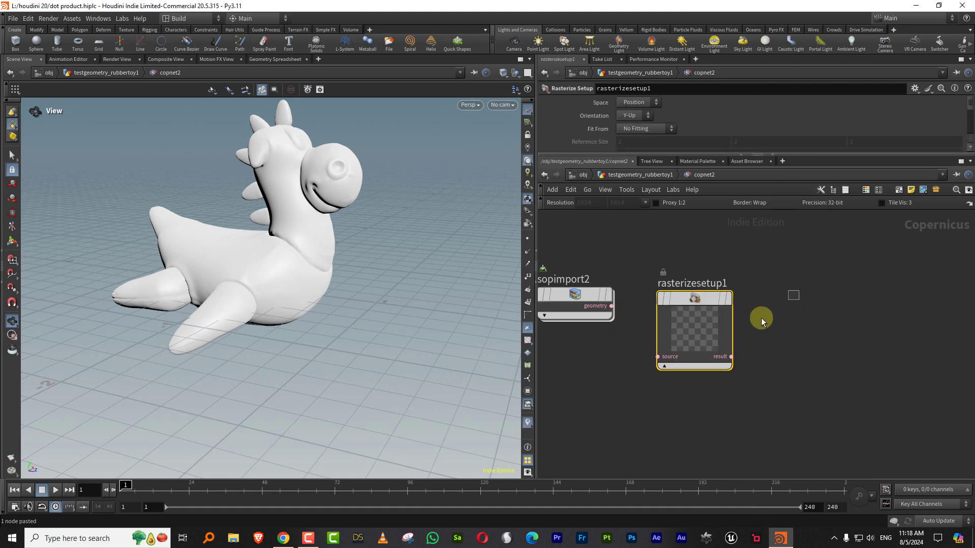
- Set the Rasterize Setup's Space to UVs and connect the copied SOP Import's geometry to its source input
click(635, 102)
click(628, 123)
drag(611, 305, 679, 350)
- Display the Rasterize Setup's flattened UV layout in the viewport with lighting turned off
click(728, 298)
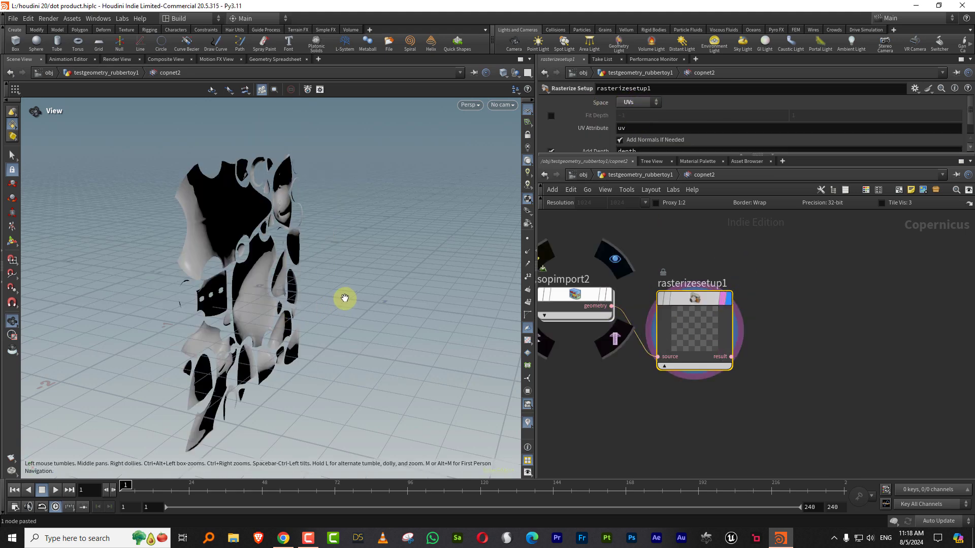
drag(336, 297, 487, 169)
click(527, 147)
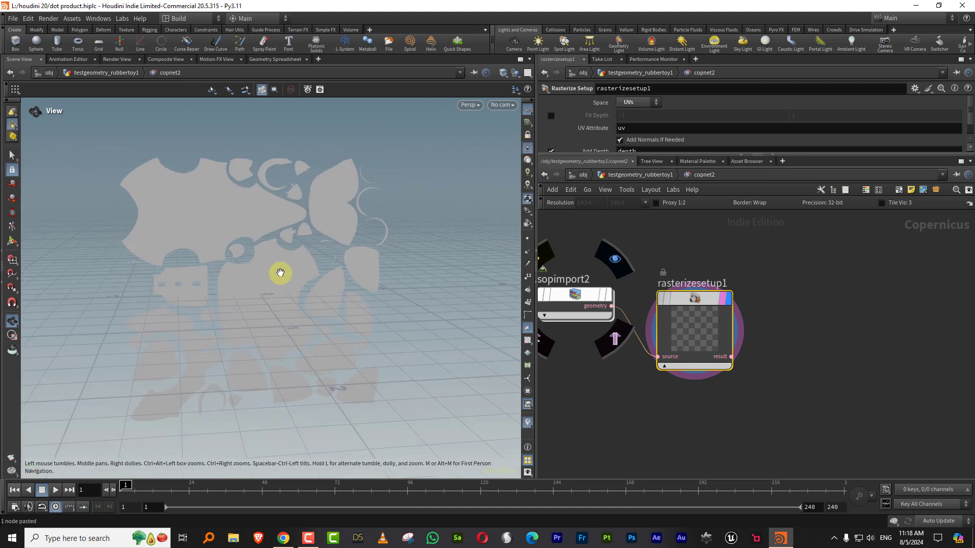
- Add a Rasterize Geometry node after the Rasterize Setup node
key(Tab)
text(ras)
click(837, 329)
click(794, 290)
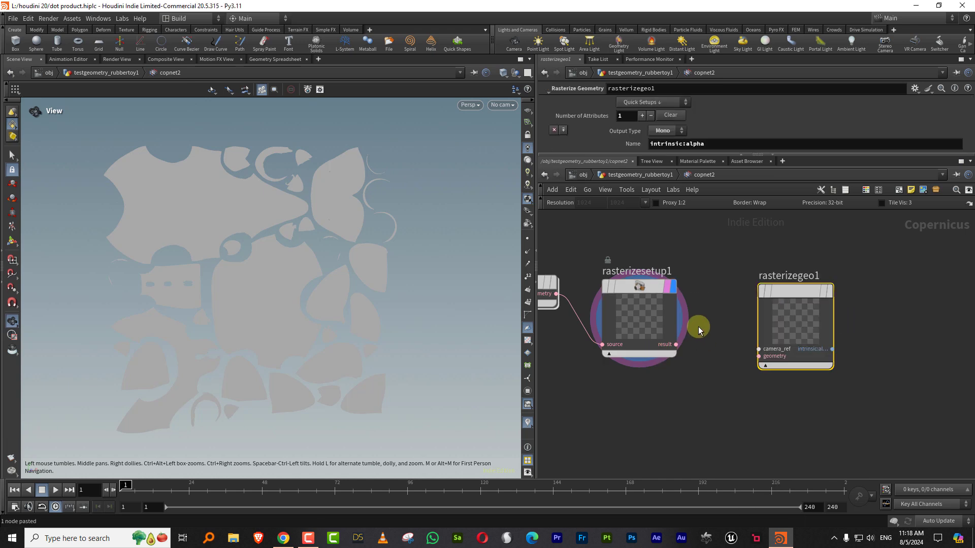
- Connect the Rasterize Setup's result to the Rasterize Geometry's geometry input and display the Rasterize Geometry node
drag(676, 345, 759, 356)
click(825, 292)
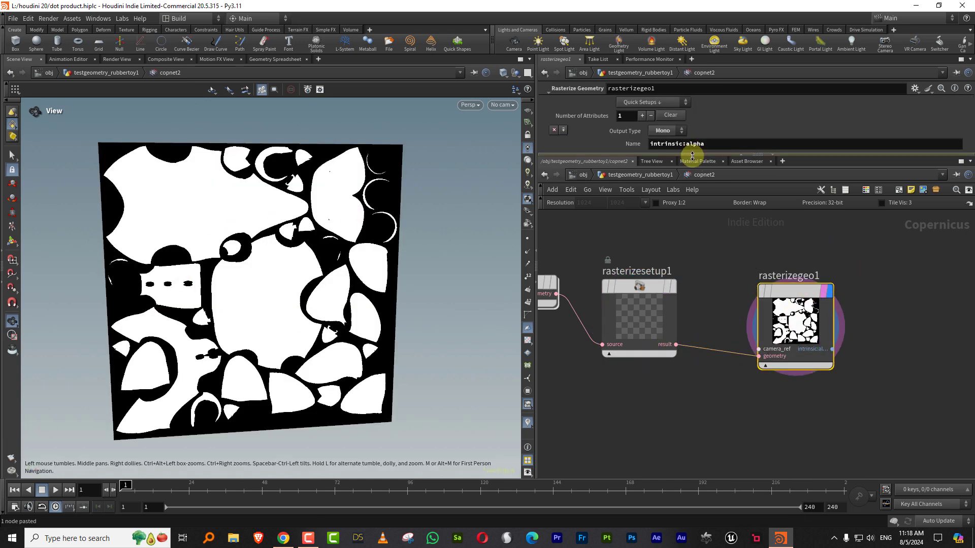
- Add two attributes to the Rasterize Geometry node, keeping P as RGB and naming the third concavity with Mono output type
drag(692, 156, 691, 258)
click(642, 115)
click(642, 115)
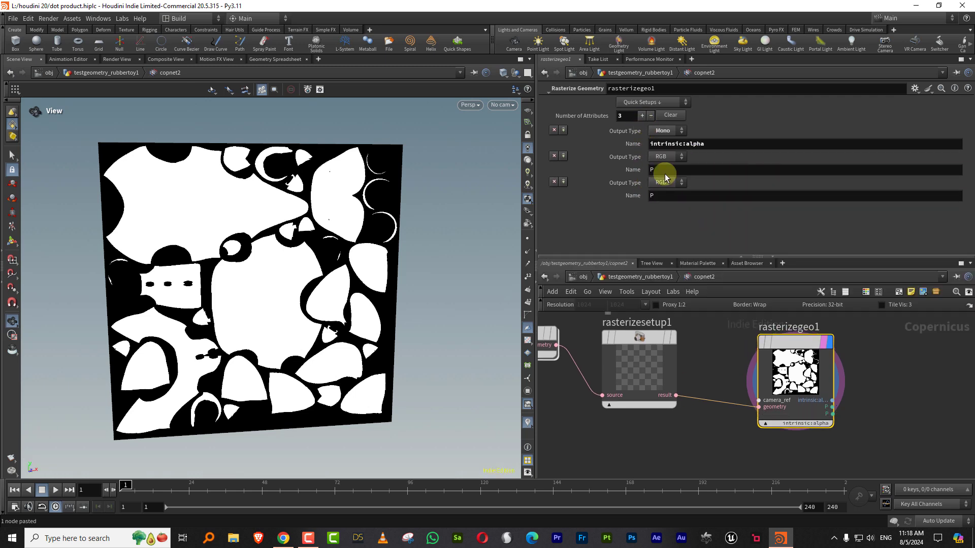
click(660, 195)
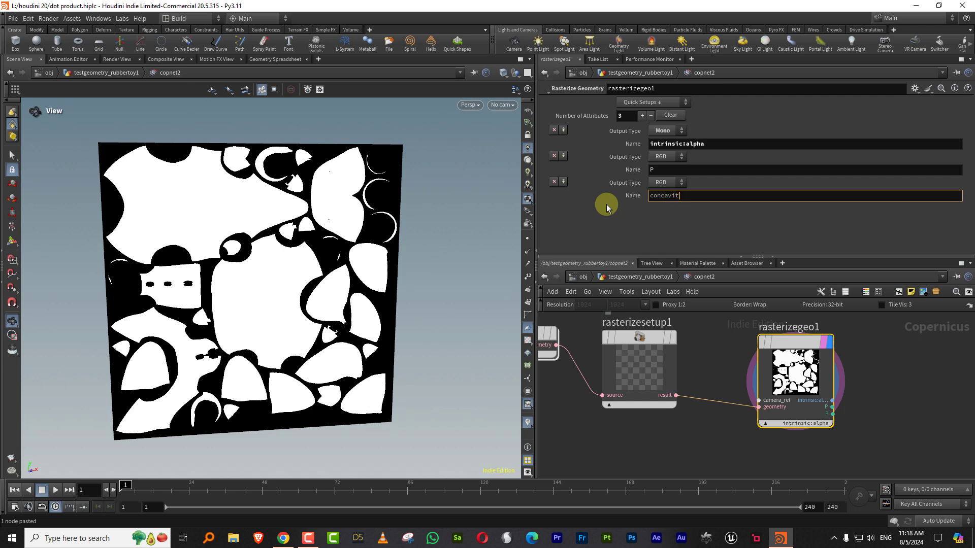
text(concavity)
key(Return)
click(668, 182)
click(666, 177)
- Add a fourth rasterized attribute named convexity with Mono output type
click(642, 116)
click(669, 213)
click(665, 203)
click(655, 221)
text(convexity)
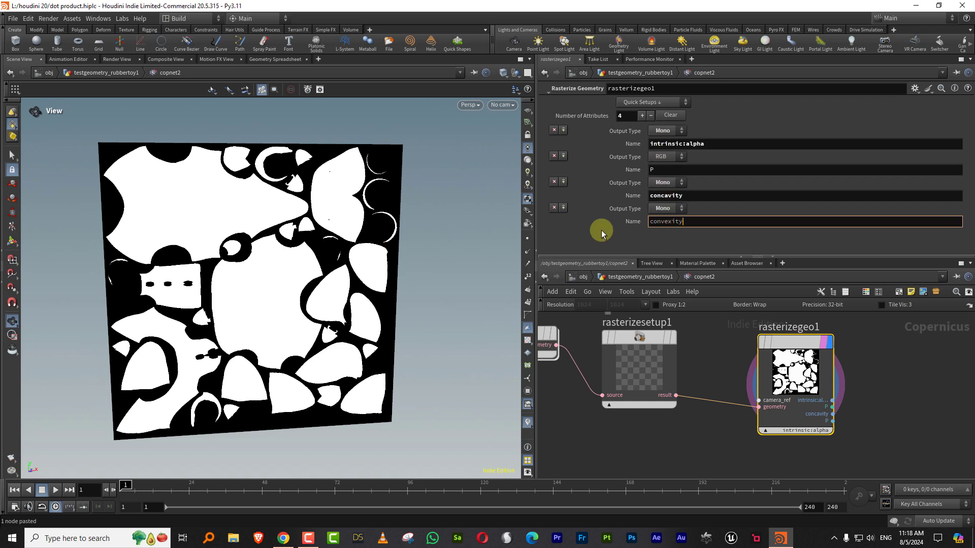
key(Return)
- Add a fifth rasterized attribute named N, keeping the RGB output type
click(642, 116)
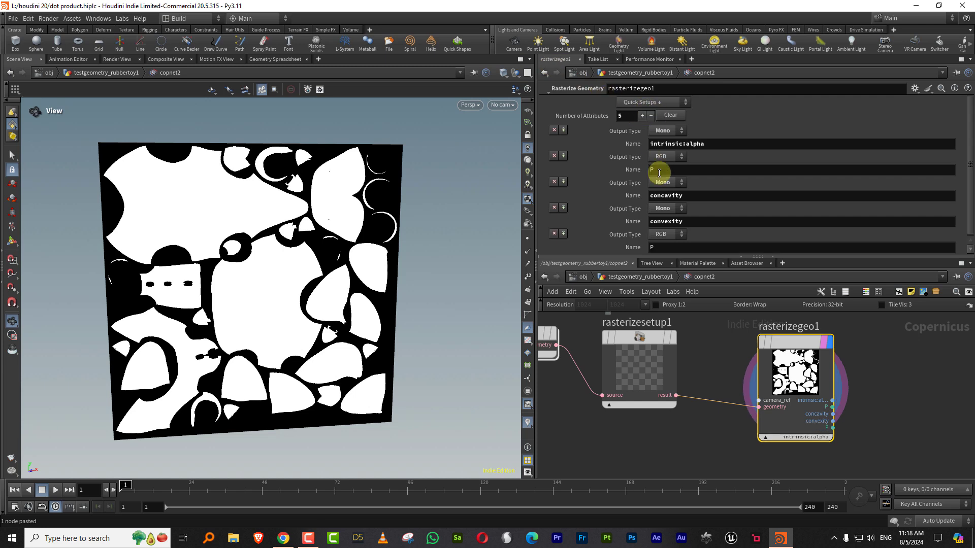
click(671, 247)
key(BackSpace)
text(N)
key(Return)
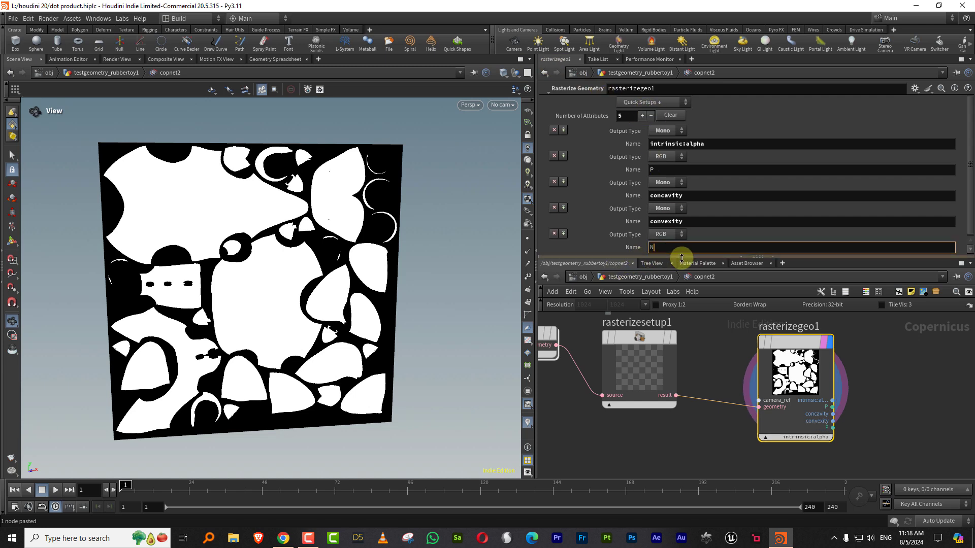
- Add a sixth rasterized attribute named uv and set its output type to UV
drag(681, 256, 677, 336)
click(642, 116)
click(667, 273)
key(BackSpace)
text(uv)
key(Return)
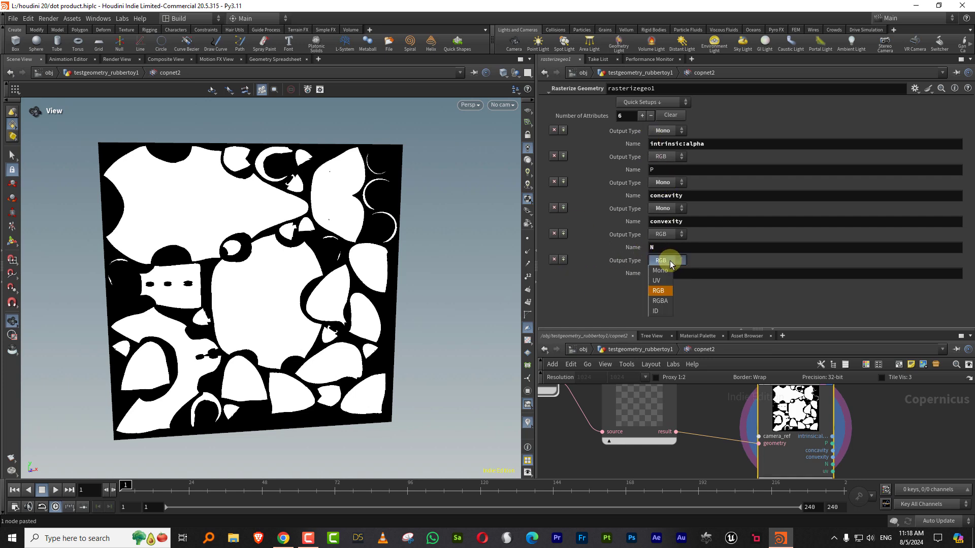
click(660, 281)
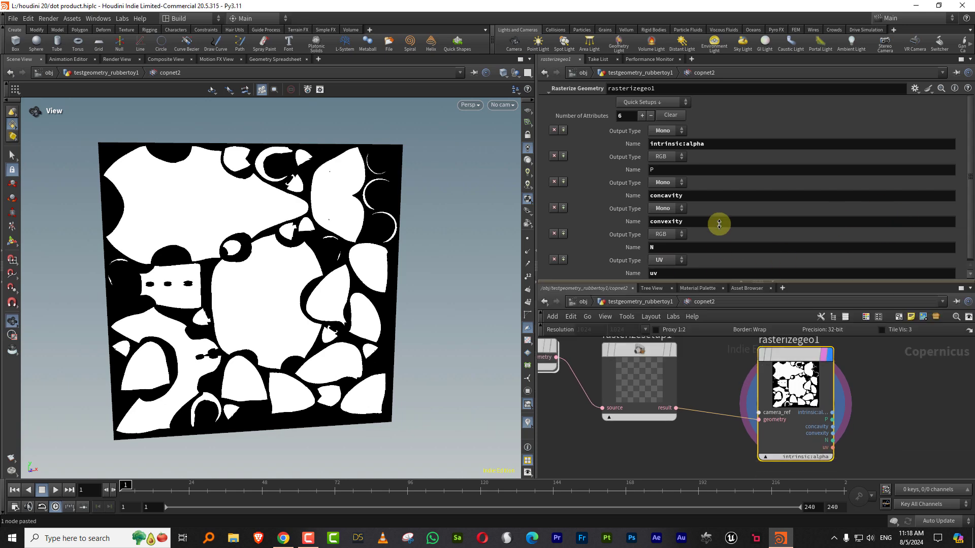
- Preview the Rasterize Geometry node's P, concavity, N and convexity outputs in the viewport
drag(712, 199, 711, 197)
middle_drag(827, 308, 668, 336)
scroll(740, 328, down, 2)
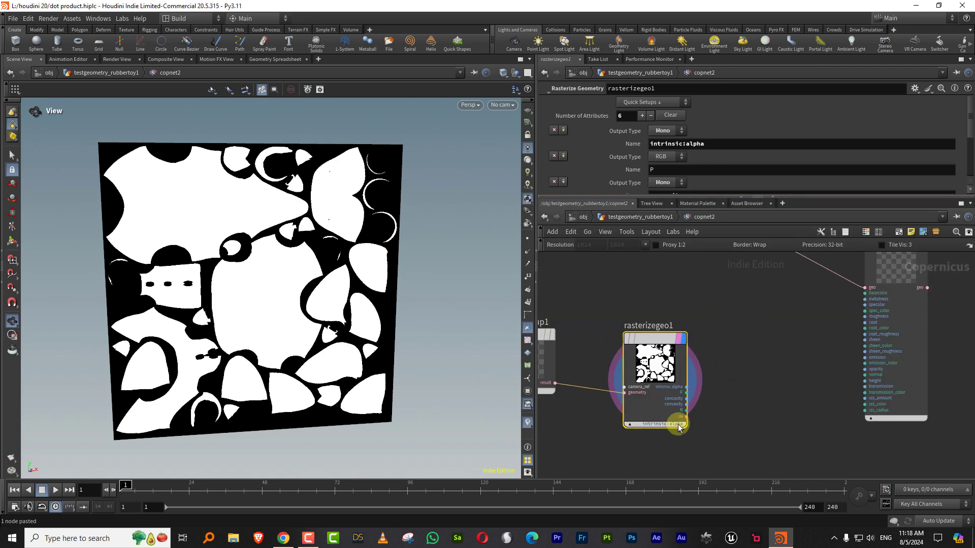
click(680, 428)
click(697, 440)
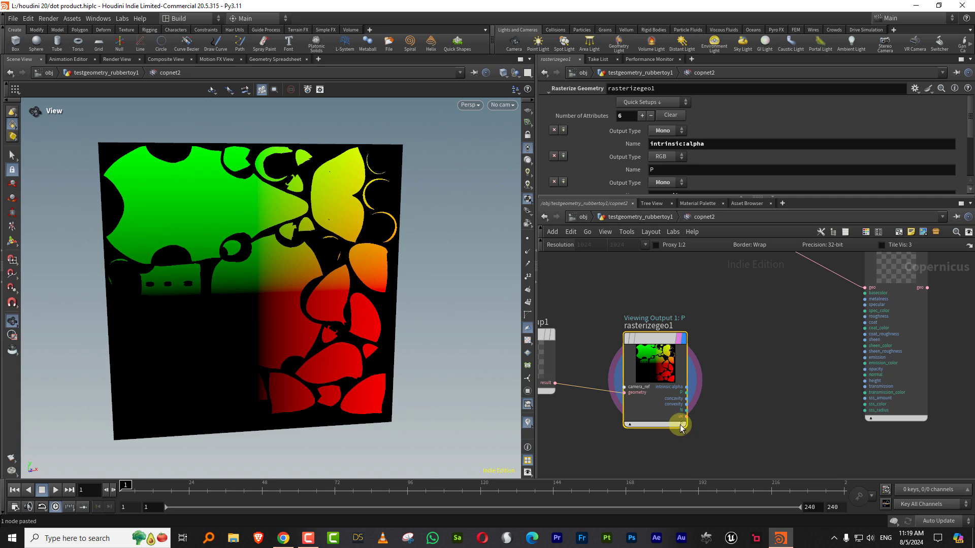
click(681, 429)
click(690, 448)
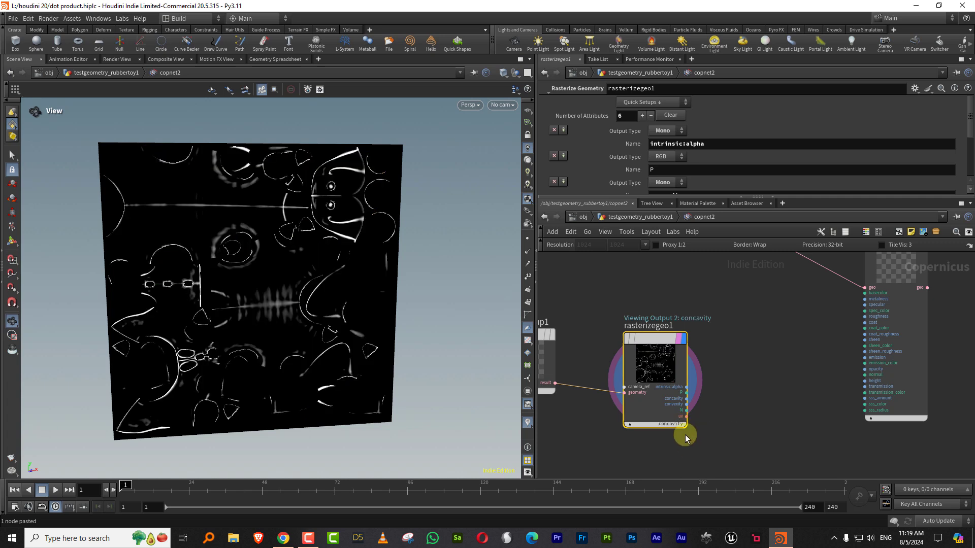
click(681, 425)
click(683, 469)
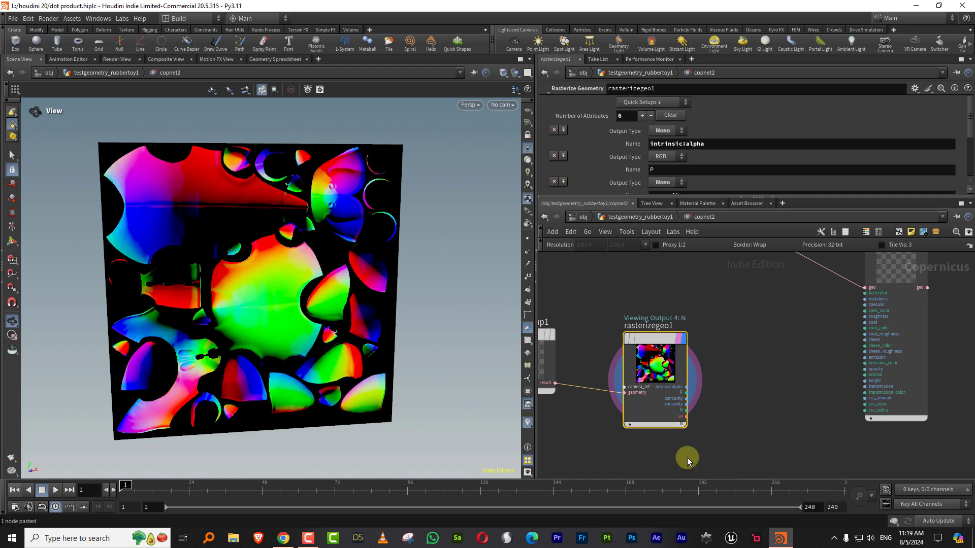
scroll(676, 427, up, 1)
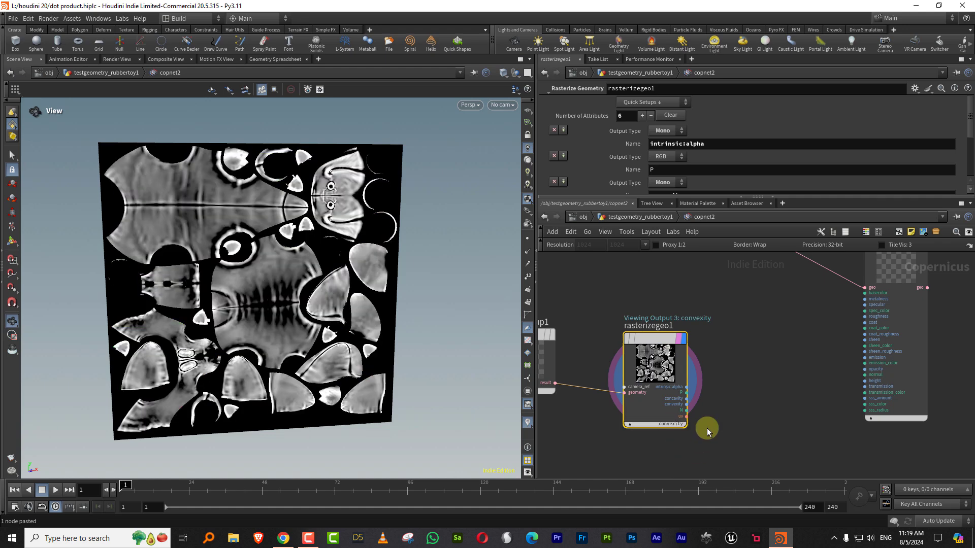
- Connect the concavity output to the Preview Material's basecolor and display the material on the rubber toy
scroll(709, 375, up, 3)
middle_drag(704, 407, 672, 478)
drag(625, 401, 659, 349)
middle_drag(754, 330, 694, 327)
click(696, 384)
middle_drag(693, 368, 652, 359)
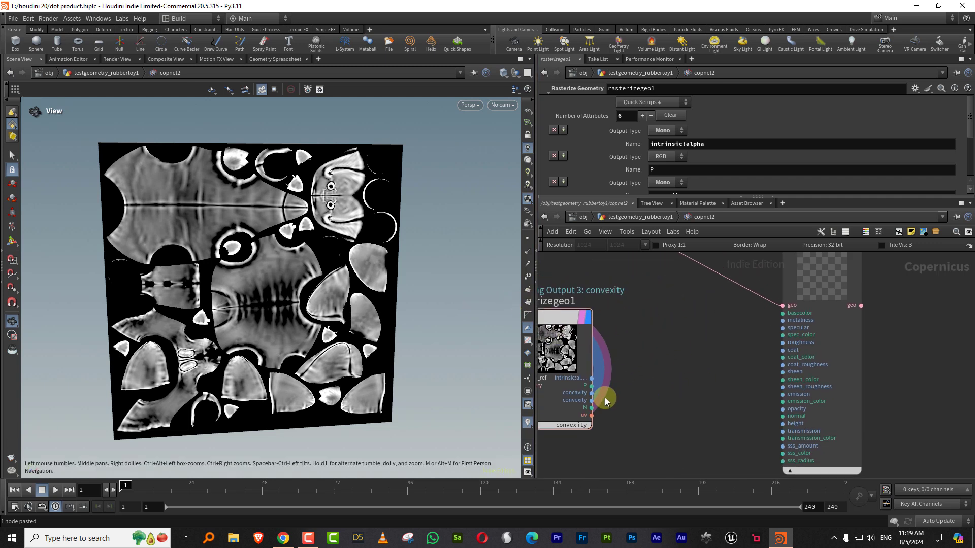
click(591, 395)
click(786, 313)
middle_drag(896, 292, 817, 382)
click(772, 339)
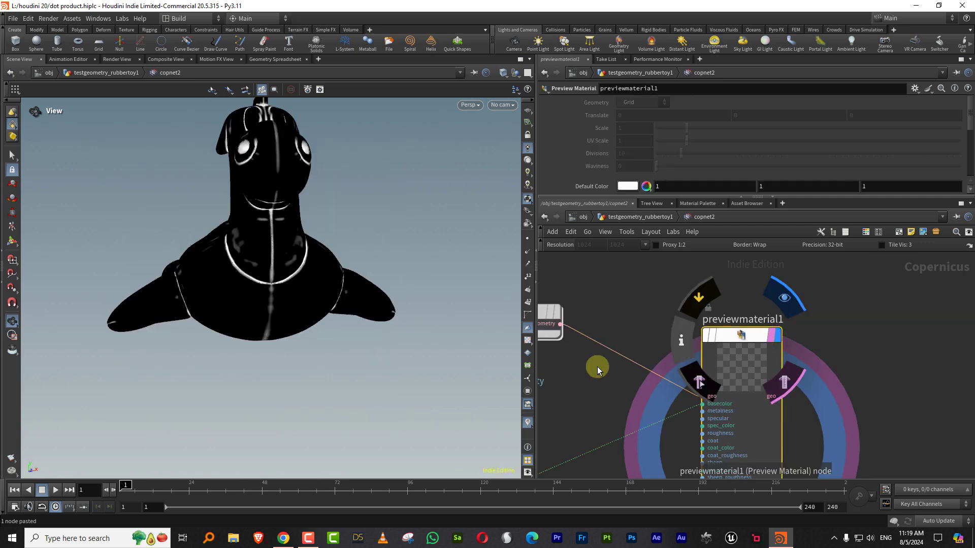
drag(261, 277, 318, 298)
- Connect the convexity output to the Preview Material's basecolor and inspect the result up close on the toy
middle_drag(592, 419, 695, 300)
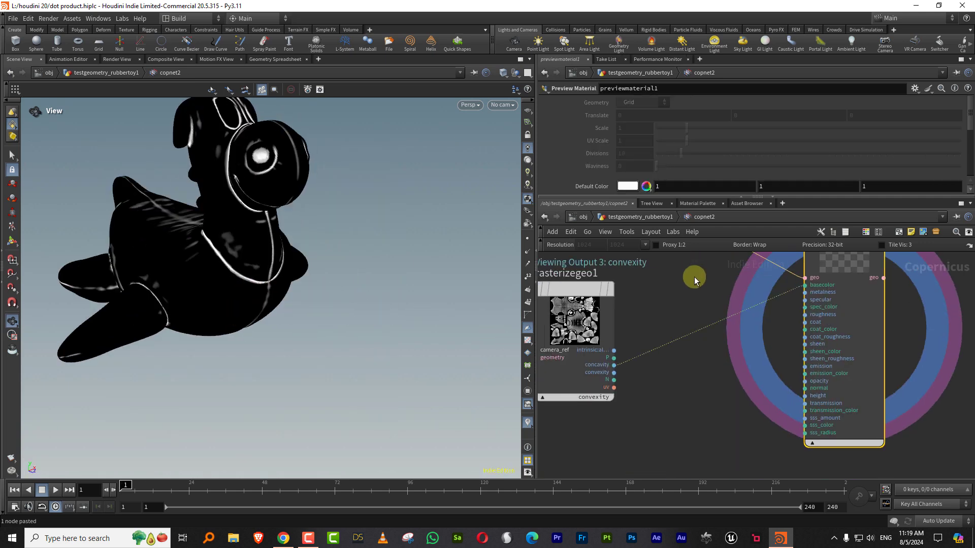
click(614, 372)
middle_drag(772, 279, 734, 316)
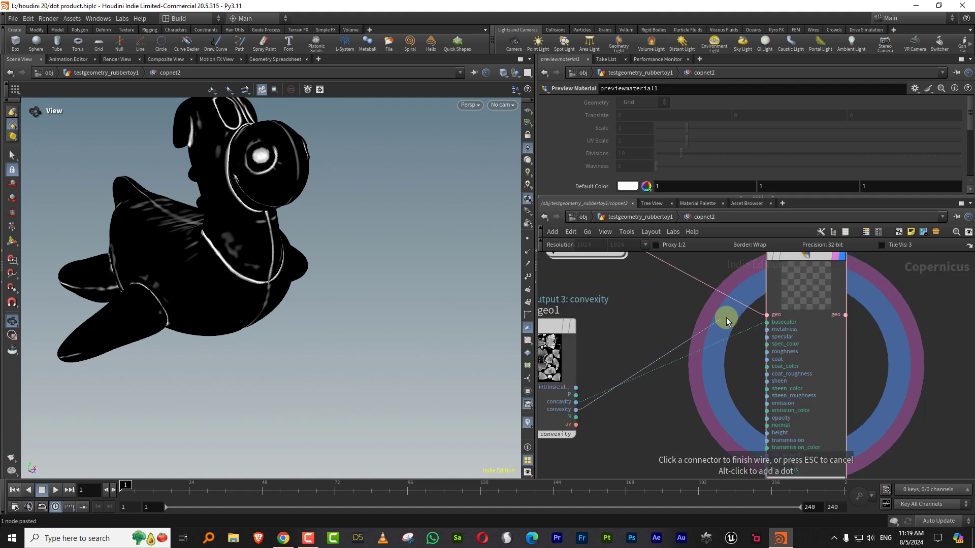
click(744, 326)
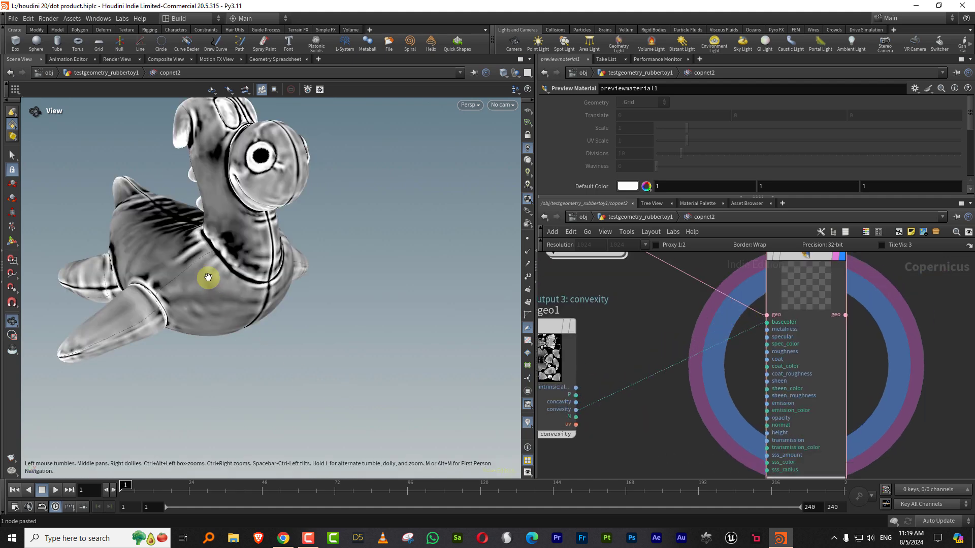
scroll(290, 212, up, 3)
scroll(290, 211, up, 5)
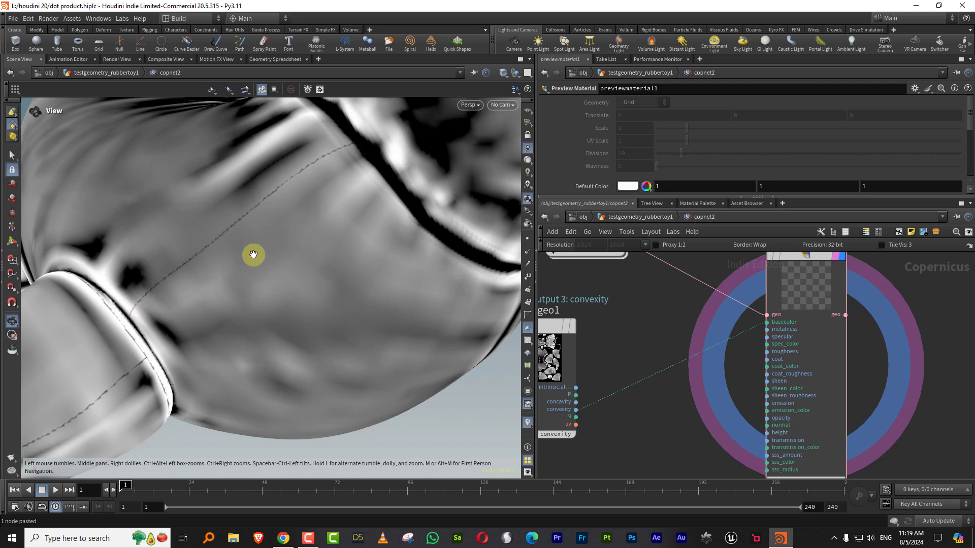
scroll(264, 249, down, 3)
- Move the rasterizing nodes farther away from the Preview Material to make room in the network
middle_drag(666, 327, 803, 305)
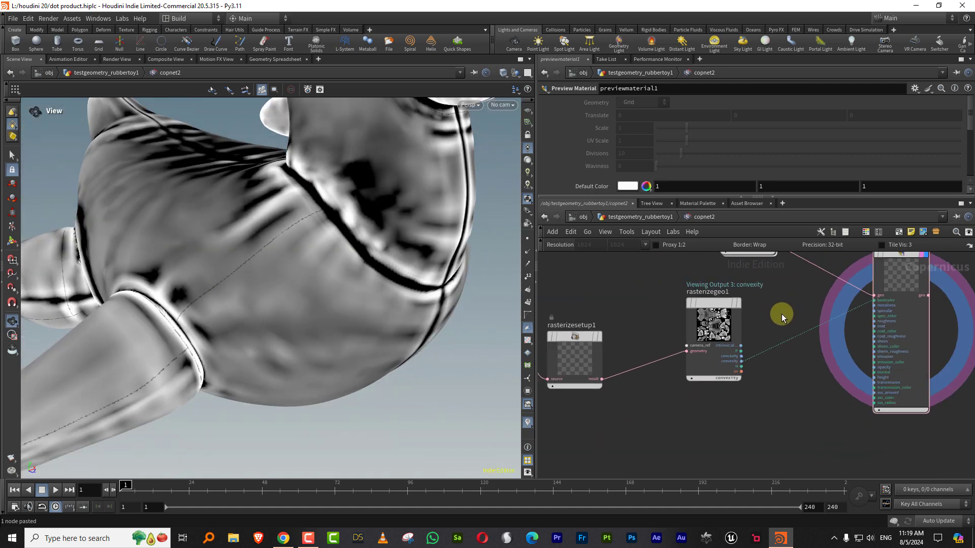
middle_drag(791, 313, 849, 316)
drag(773, 308, 724, 338)
middle_drag(794, 303, 851, 294)
drag(845, 290, 584, 365)
drag(785, 323, 684, 296)
middle_drag(803, 297, 727, 326)
- Add a Fractal Noise node, connect its noise output to the Preview Material's basecolor, and inspect the UV seams on the toy
click(726, 333)
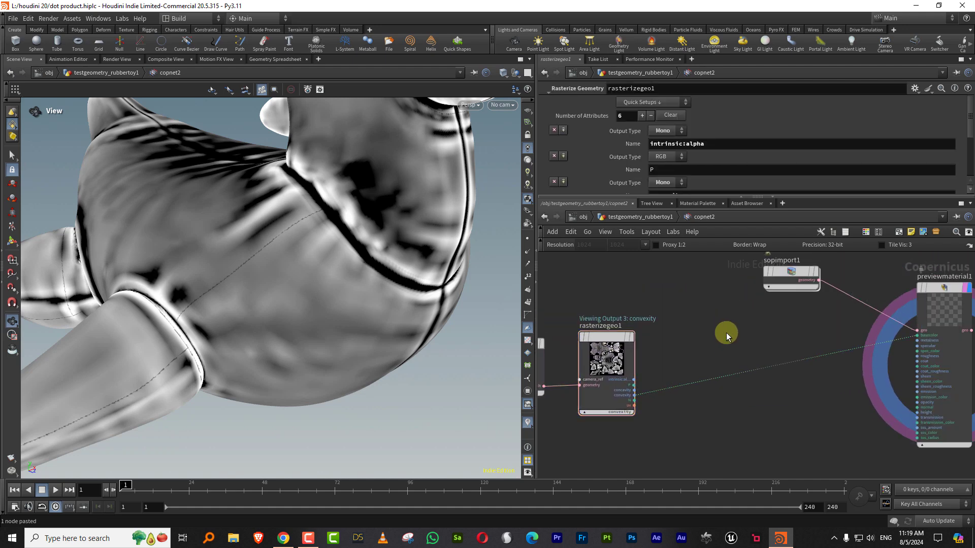
key(Tab)
click(833, 318)
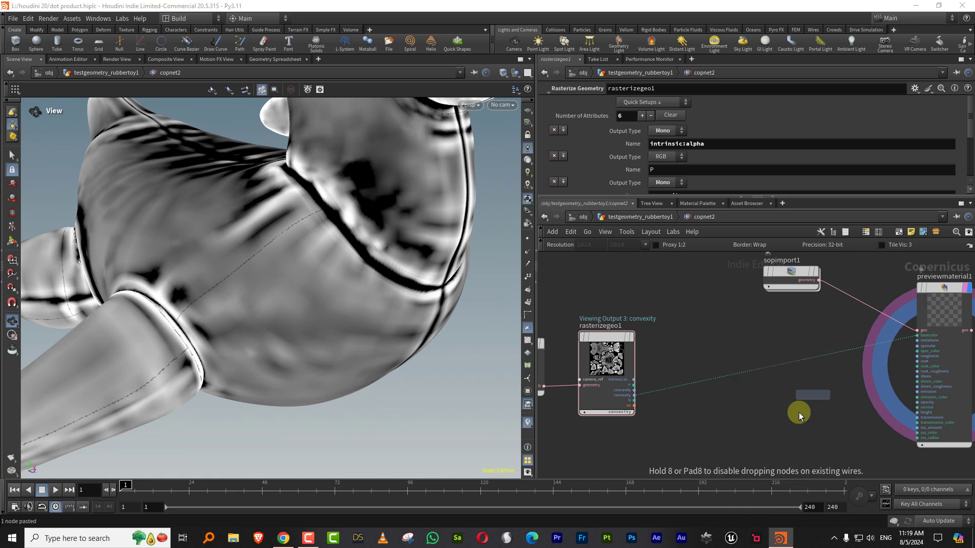
click(793, 416)
middle_drag(849, 381, 748, 364)
click(715, 426)
click(807, 306)
mouse_move(694, 387)
drag(695, 388, 708, 355)
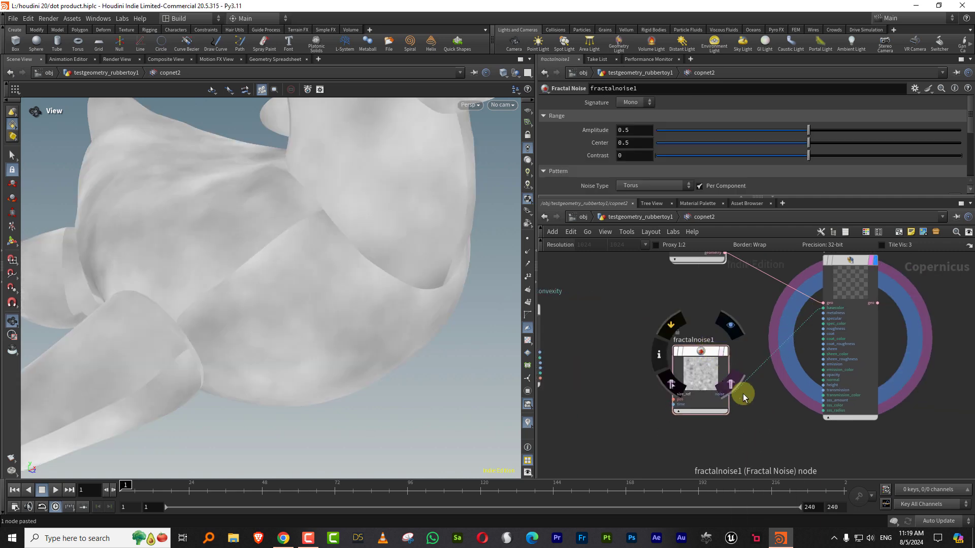
scroll(283, 239, up, 5)
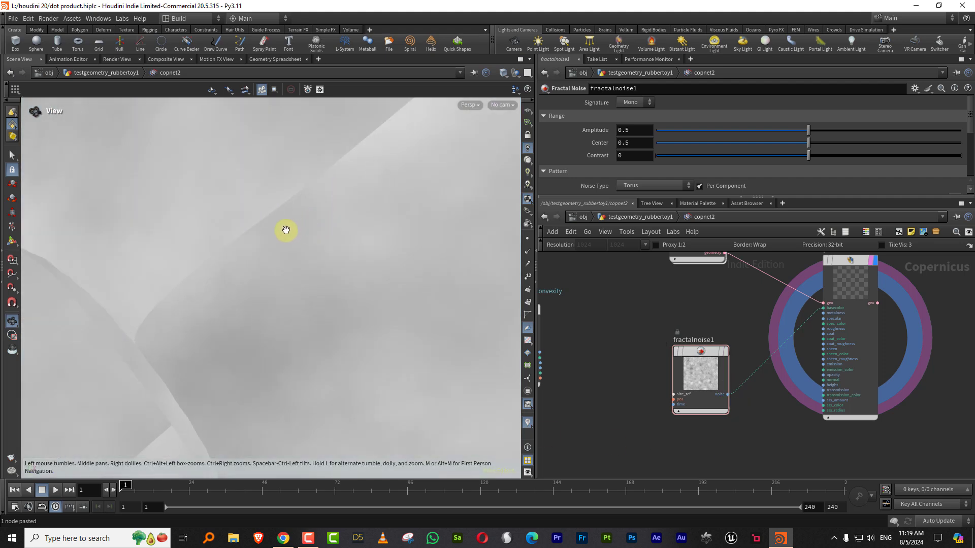
scroll(299, 235, down, 5)
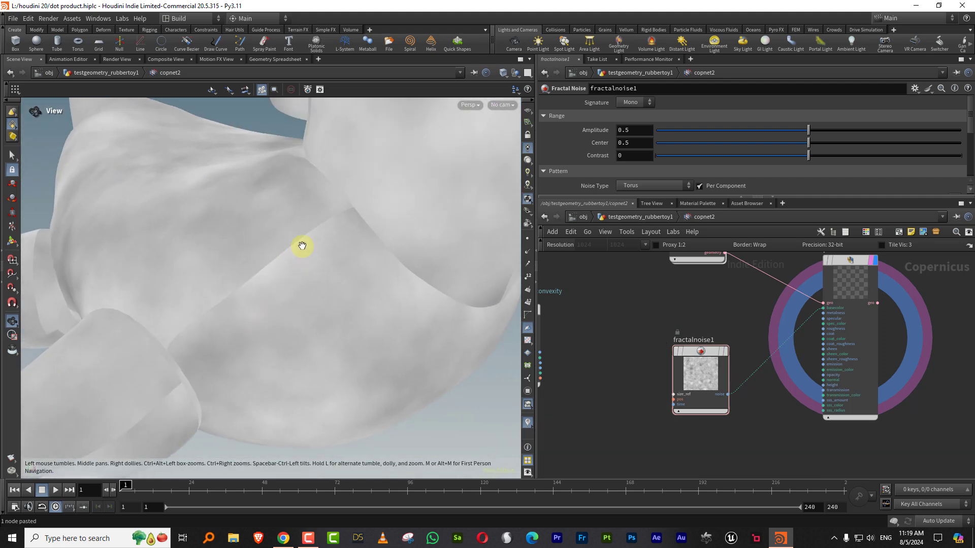
drag(326, 249, 312, 270)
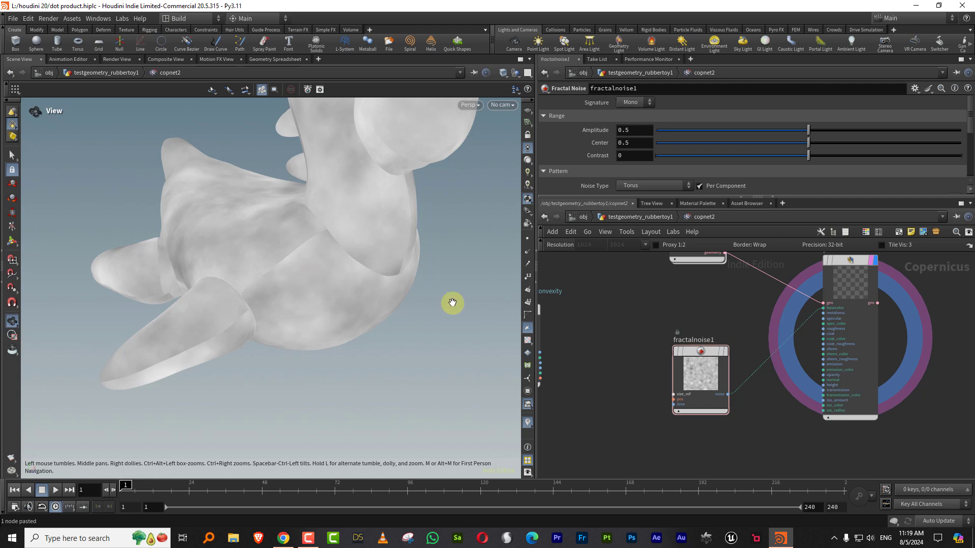
- Add a Fractal Noise 3D node below the Fractal Noise node
middle_drag(598, 359, 647, 325)
key(Tab)
text(f)
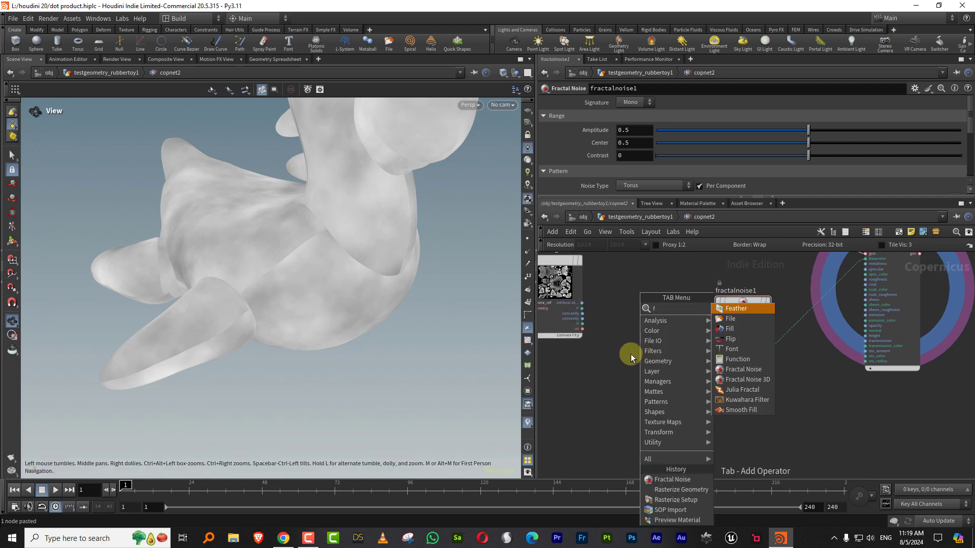
click(748, 379)
click(708, 425)
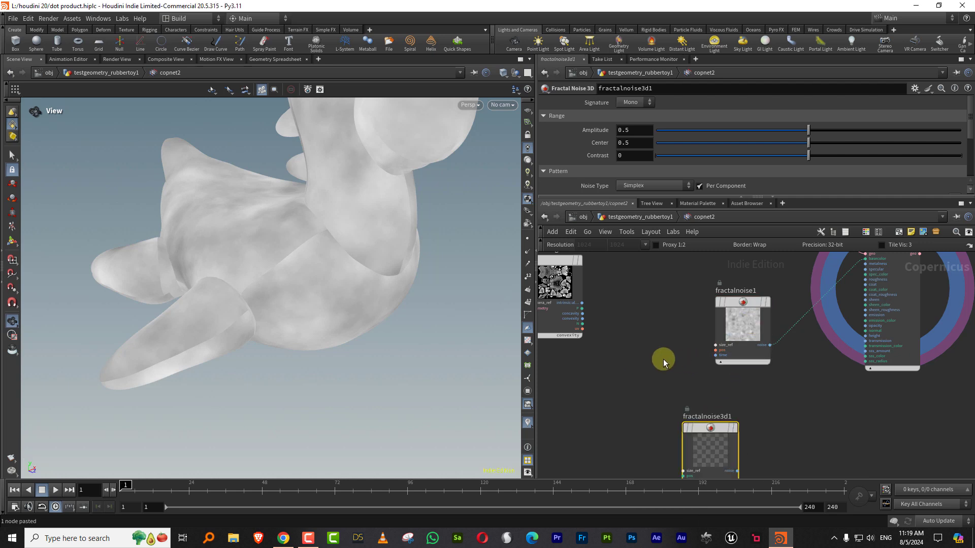
- Delete the 2D Fractal Noise node and move the Fractal Noise 3D node into its place
click(743, 340)
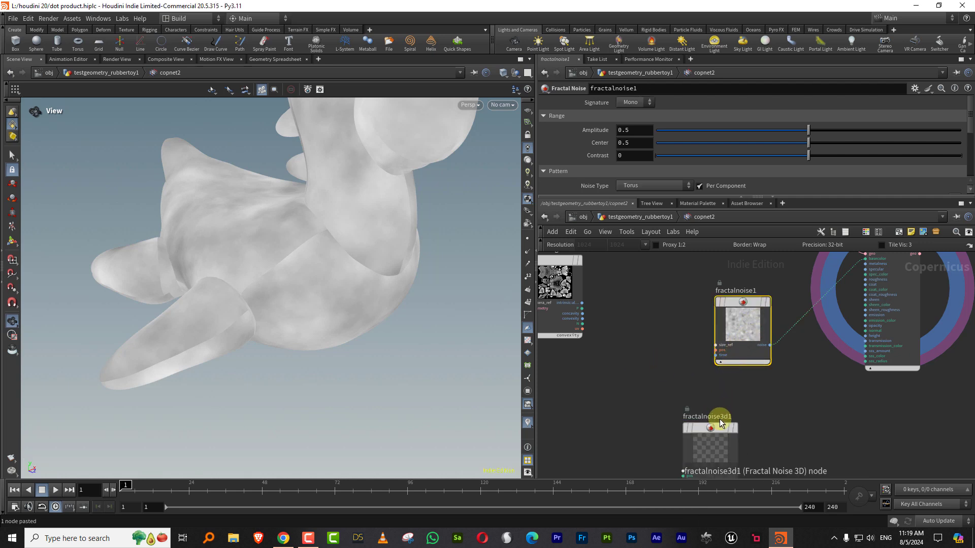
key(Delete)
drag(720, 426, 735, 318)
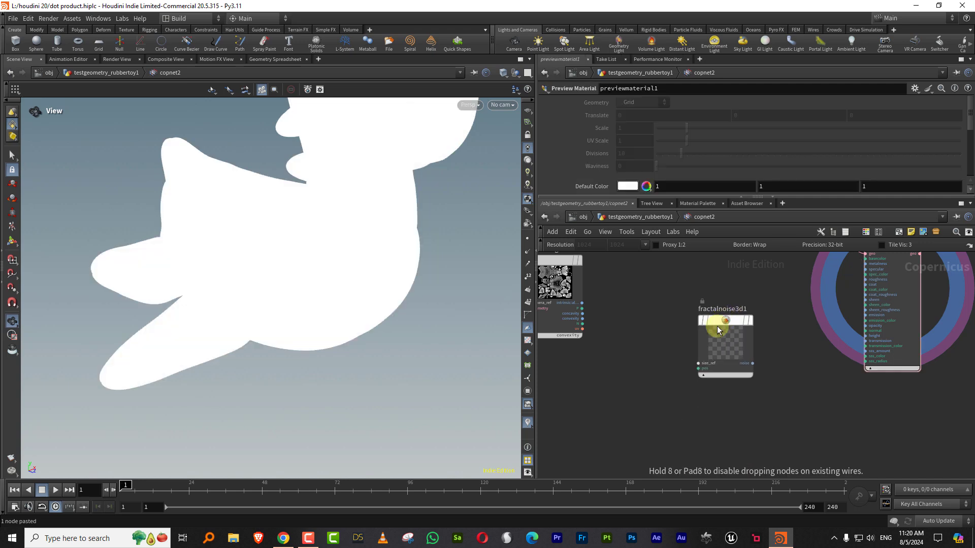
- Rename the rasterized P attribute to origP on the Rasterize Geometry node
key(h)
scroll(665, 337, up, 3)
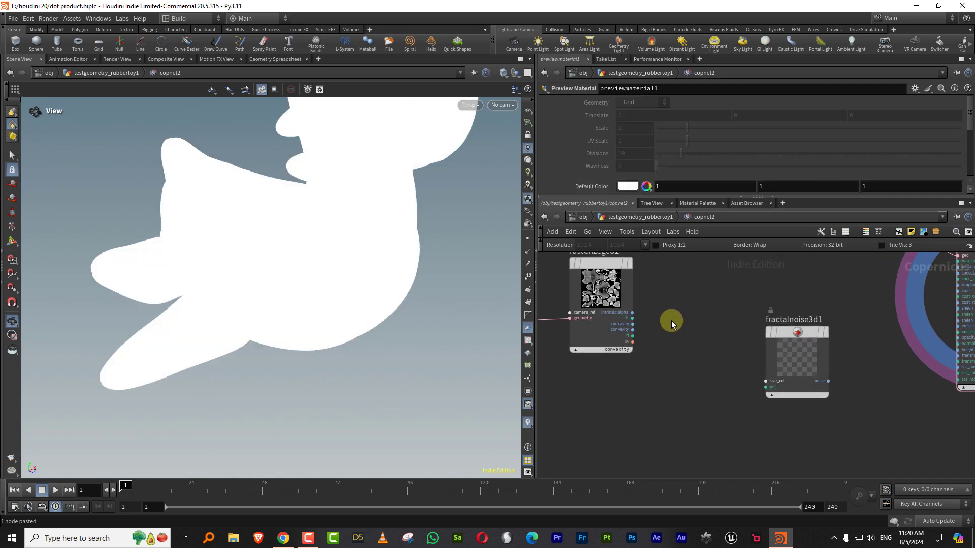
click(646, 344)
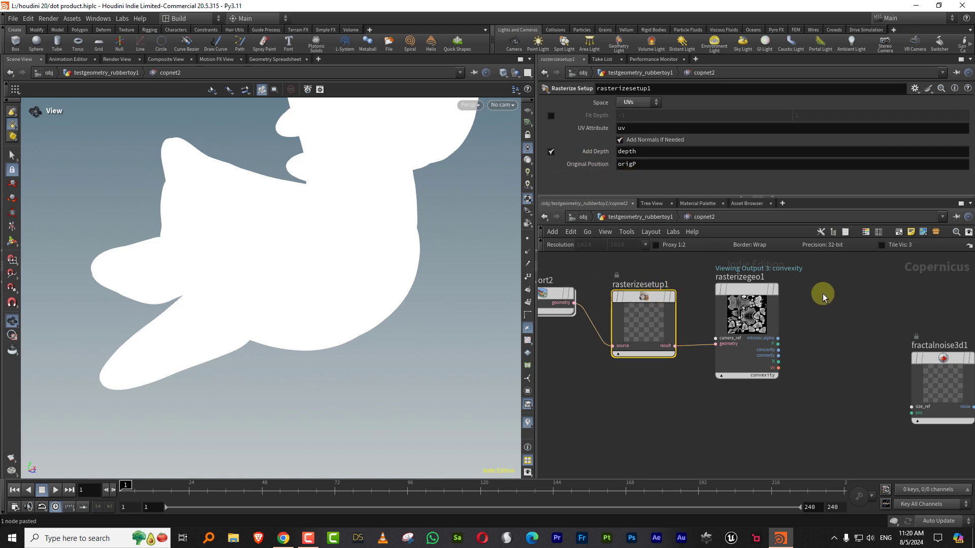
click(772, 314)
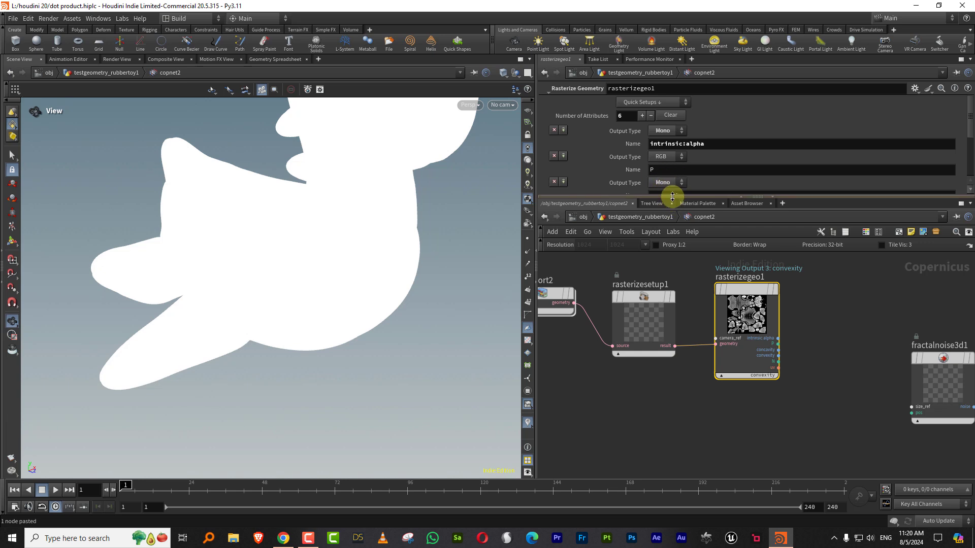
drag(671, 197, 671, 274)
click(655, 170)
drag(642, 177, 602, 186)
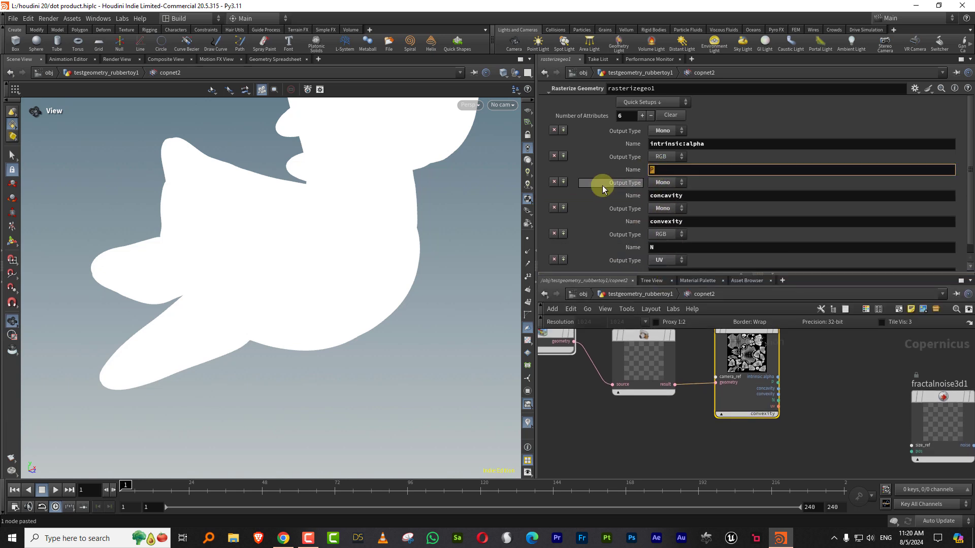
text(origP)
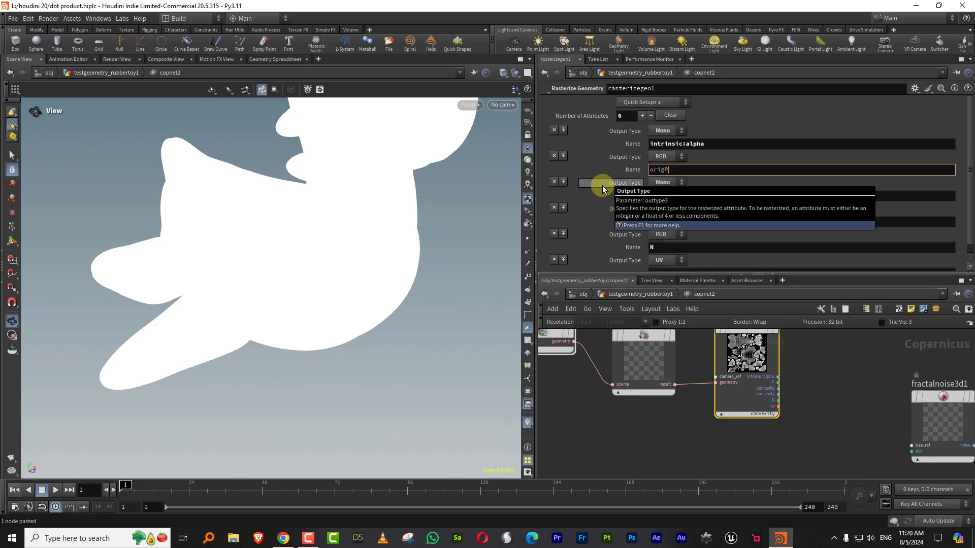
key(Return)
- Connect the Rasterize Geometry node's origP output to Fractal Noise 3D's pos input, and the noise output to the Preview Material's basecolor
drag(814, 275, 788, 193)
middle_drag(831, 305, 705, 296)
click(652, 332)
click(786, 402)
middle_drag(843, 363, 731, 361)
click(701, 438)
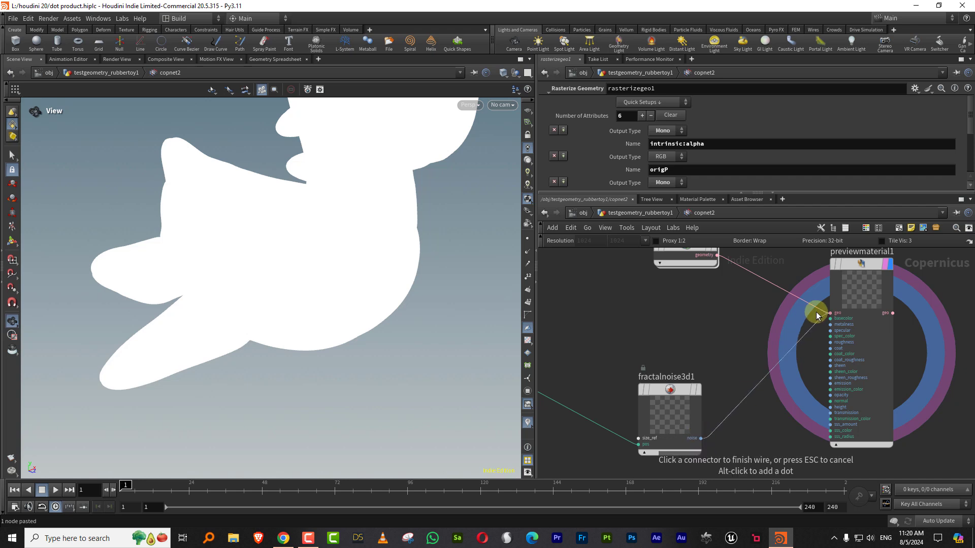
click(830, 318)
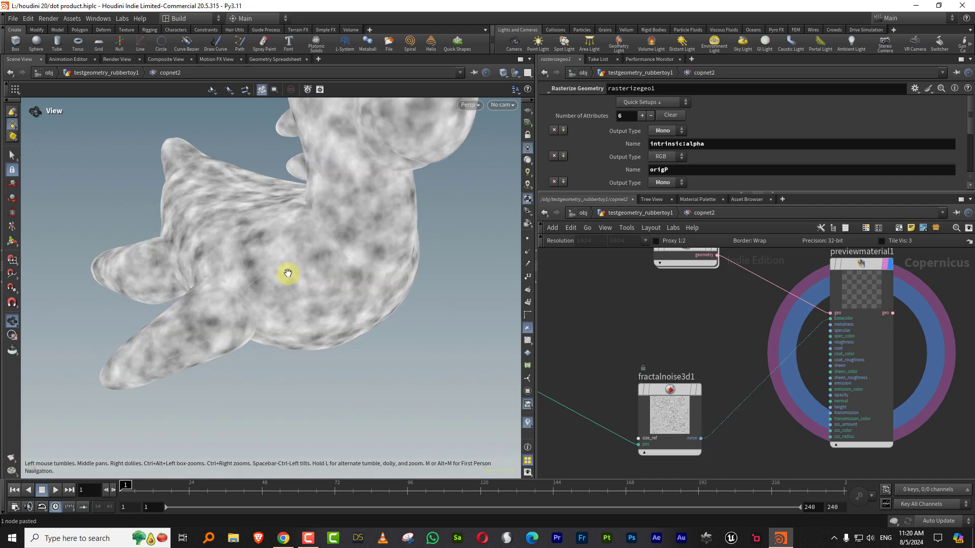
- Inspect the 3D noise on the rubber toy up close for seams along the UV borders
right_drag(277, 276, 168, 375)
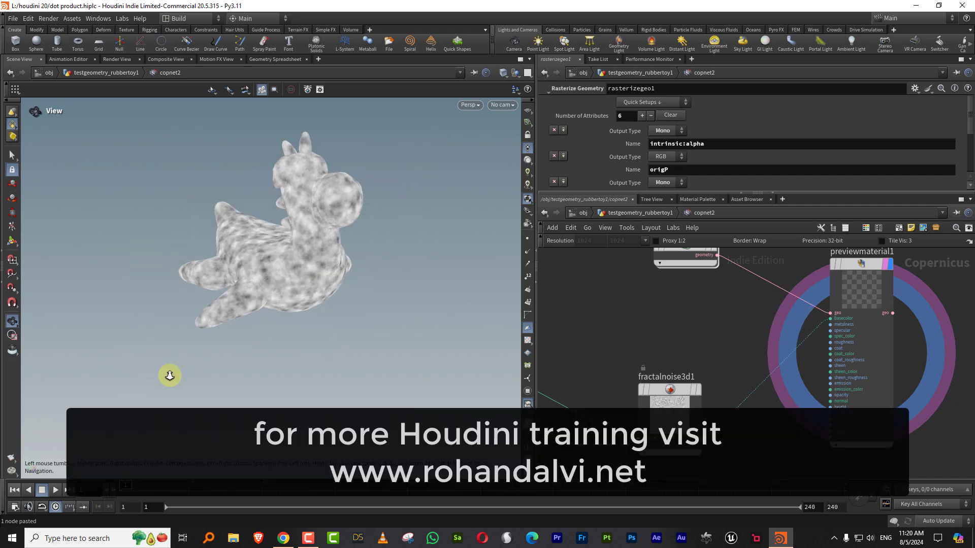
right_drag(253, 301, 355, 203)
middle_drag(355, 203, 211, 299)
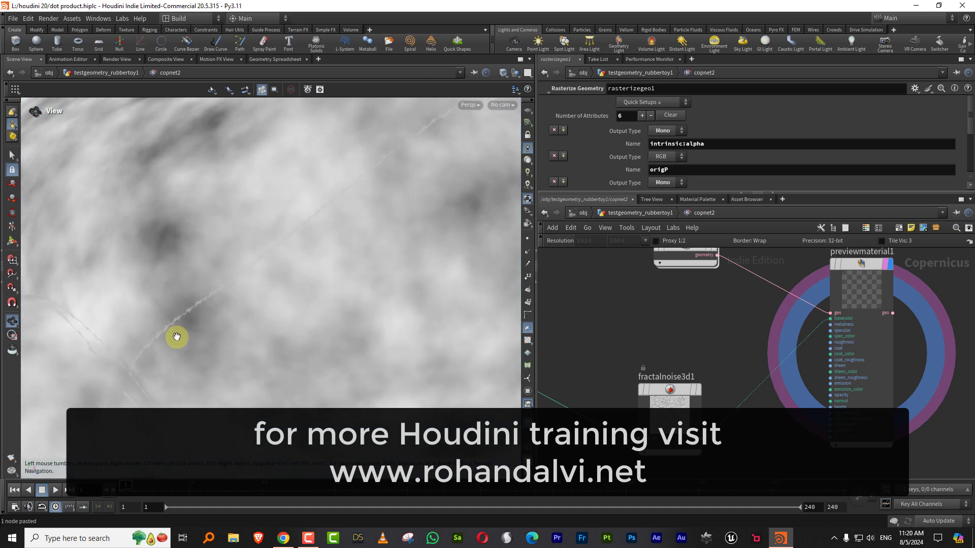
right_drag(325, 258, 328, 254)
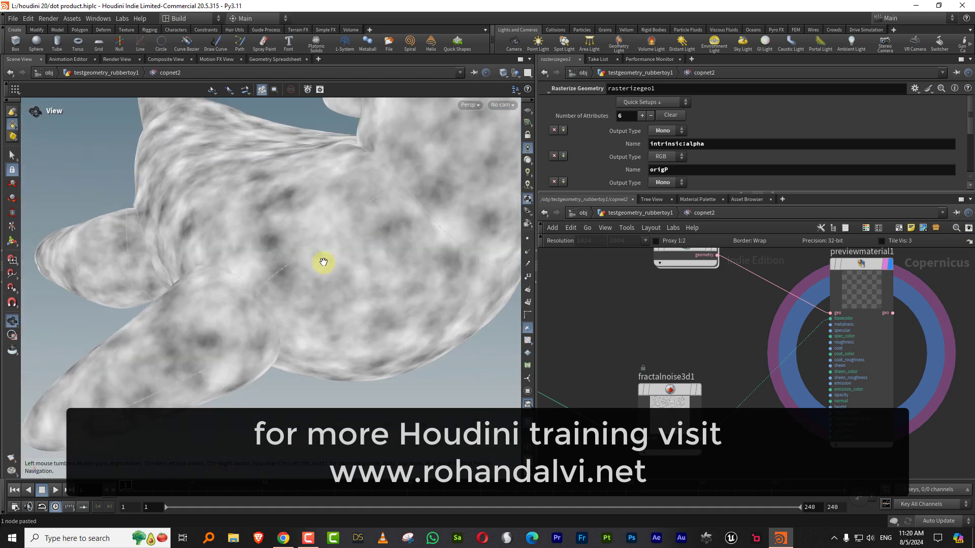
middle_drag(329, 254, 428, 249)
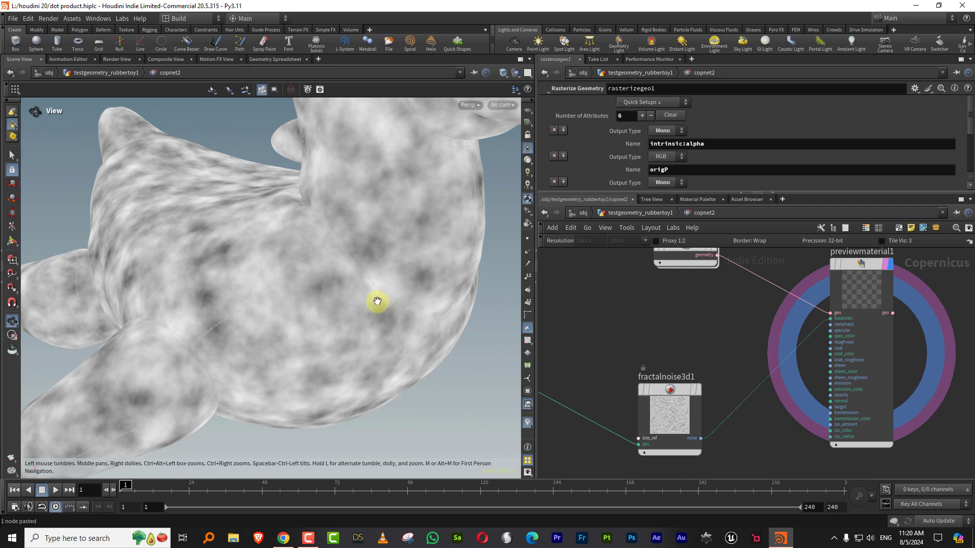
key(grave)
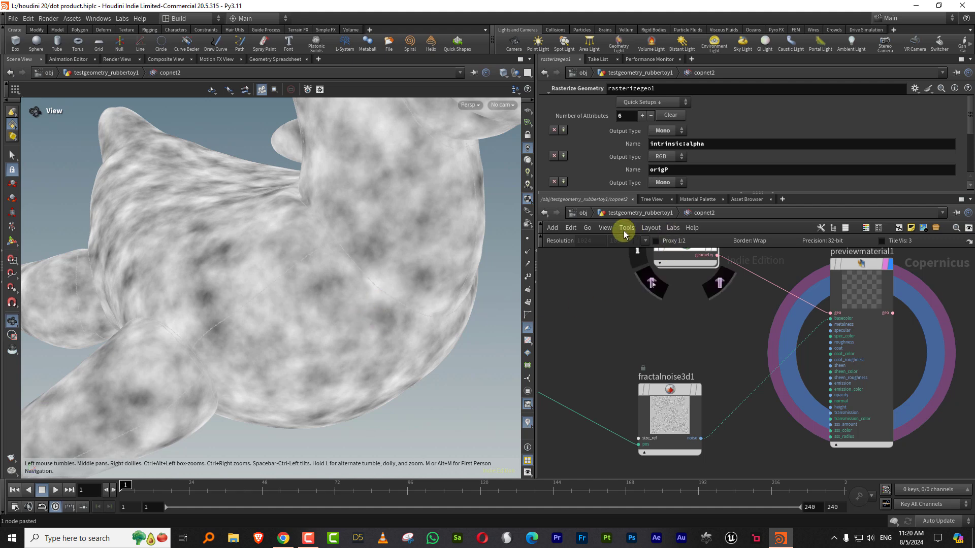
drag(692, 193, 690, 160)
middle_drag(607, 314, 794, 287)
scroll(741, 281, down, 2)
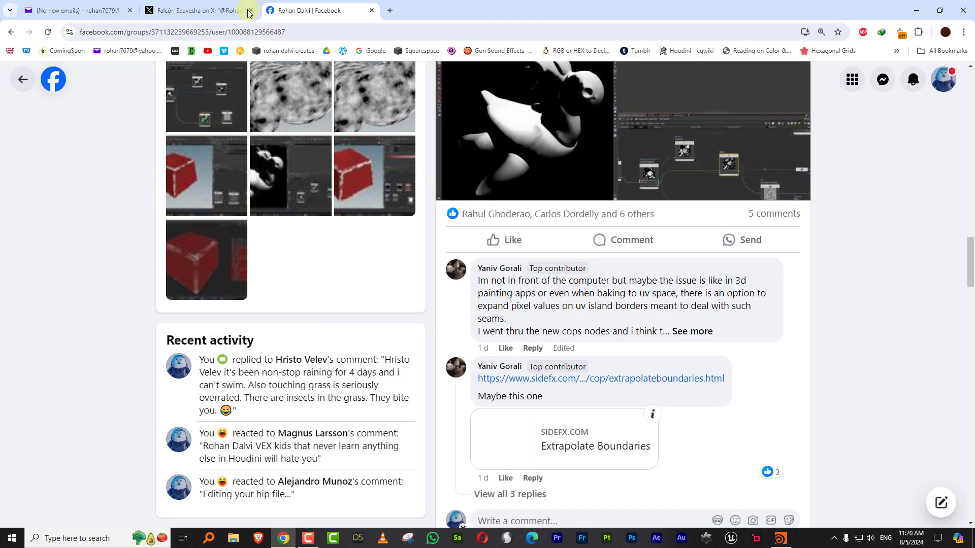
- Check the X and Facebook posts in the browser for seam fixes such as Extrapolate Boundaries, and return to Houdini
click(219, 10)
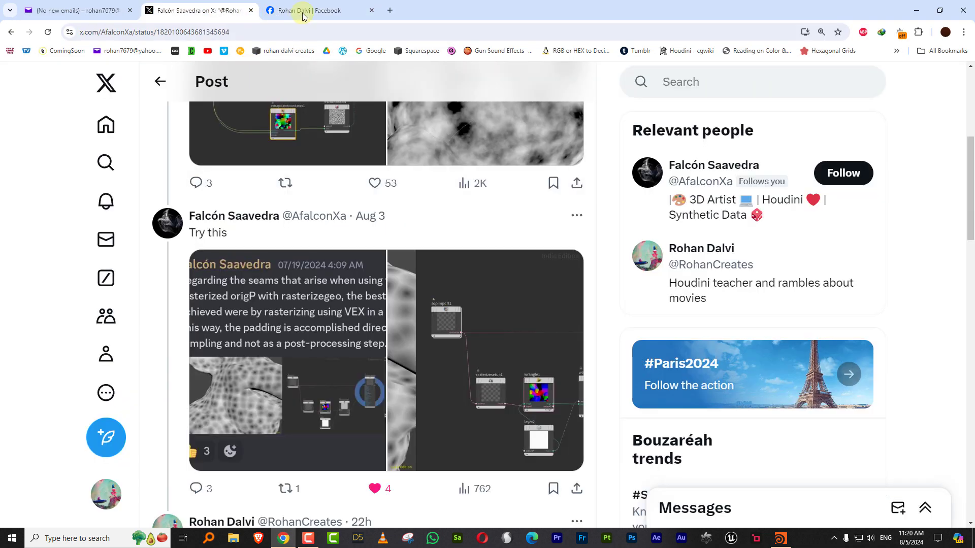
click(309, 10)
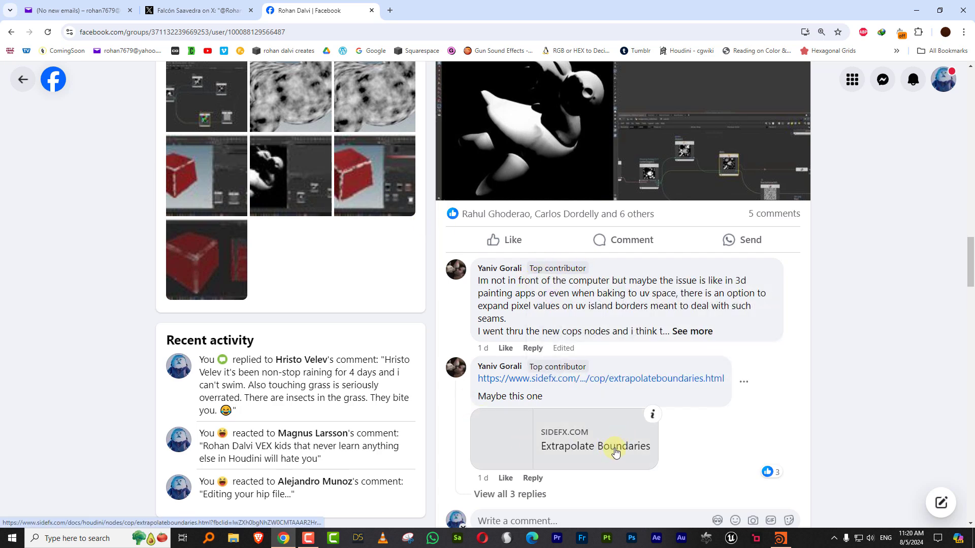
click(911, 7)
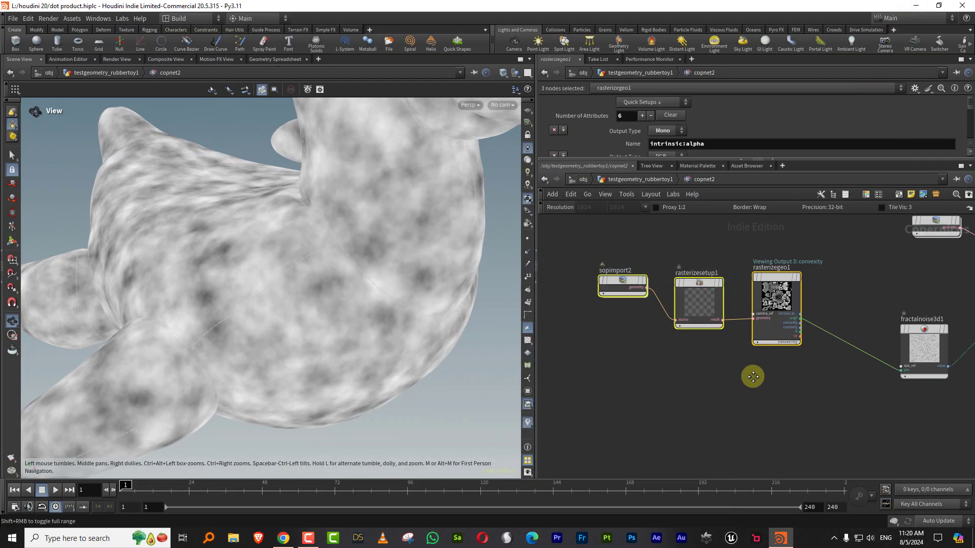
- Add an Extrapolate Boundaries node between the Rasterize Geometry and Fractal Noise 3D nodes
middle_drag(720, 379, 596, 390)
scroll(714, 320, up, 3)
scroll(702, 327, up, 1)
click(721, 325)
key(Tab)
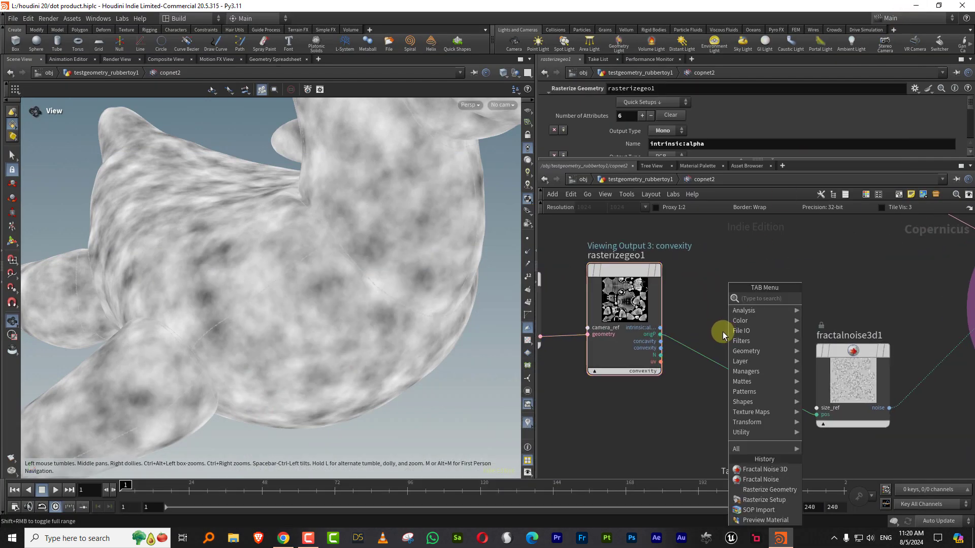
text(extr)
click(833, 298)
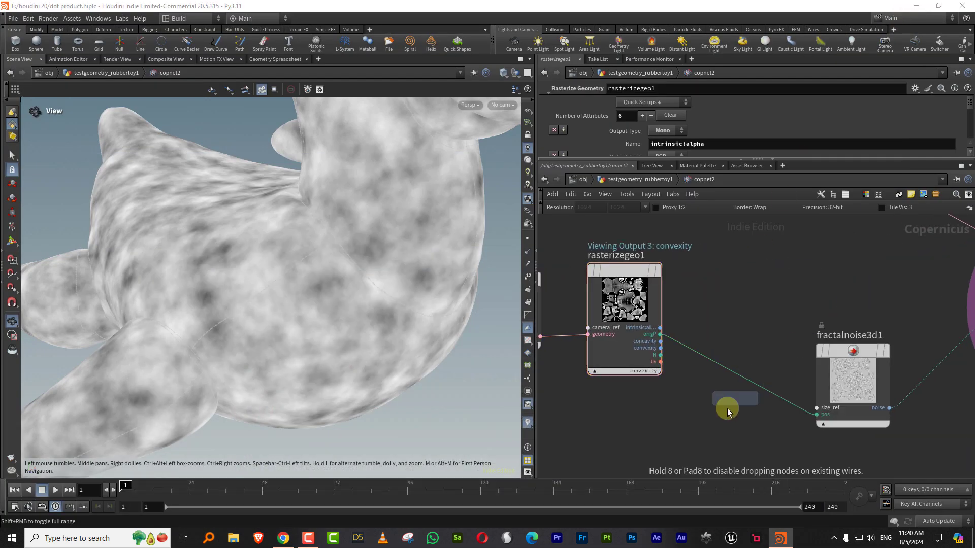
click(726, 412)
- Spread the nodes apart so Extrapolate Boundaries has room between Rasterize Geometry and Fractal Noise 3D
middle_drag(775, 334, 859, 307)
drag(579, 379, 768, 239)
middle_drag(595, 374, 647, 367)
drag(581, 368, 707, 257)
middle_drag(894, 309, 817, 292)
drag(843, 371, 818, 231)
click(710, 282)
middle_drag(707, 289, 656, 330)
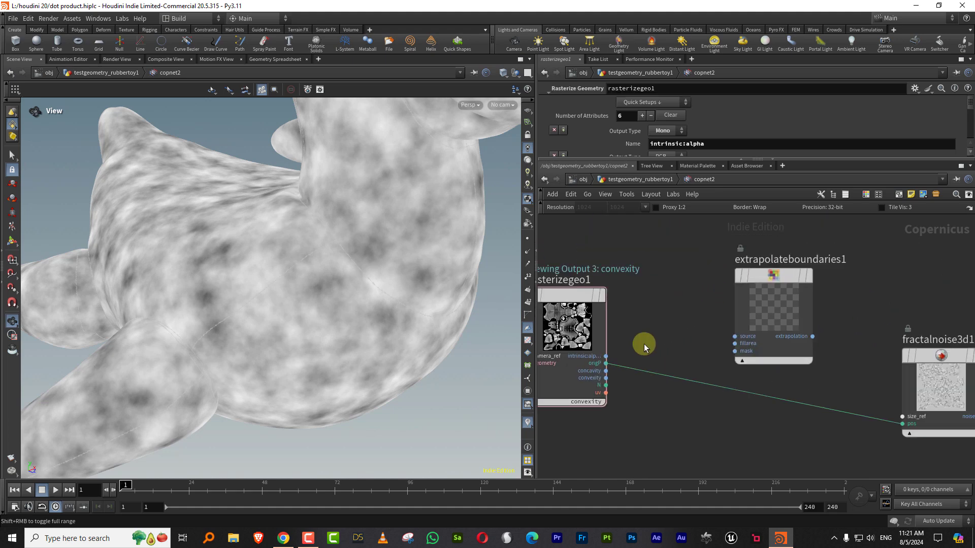
- Wire origP into Extrapolate Boundaries' source and intrinsic:alpha into its fillarea, and feed the extrapolation output to Fractal Noise 3D's pos input
click(606, 364)
click(722, 346)
click(606, 356)
click(714, 348)
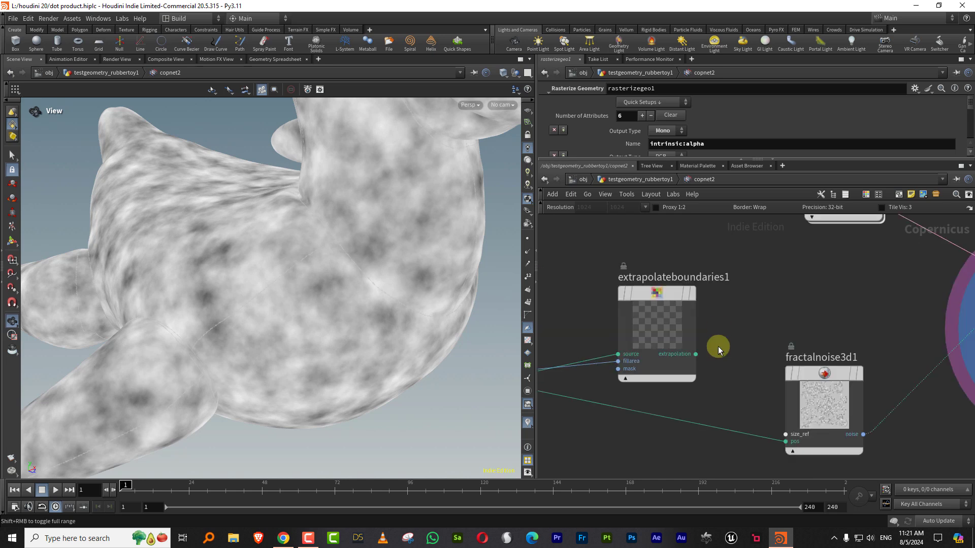
click(704, 352)
click(784, 441)
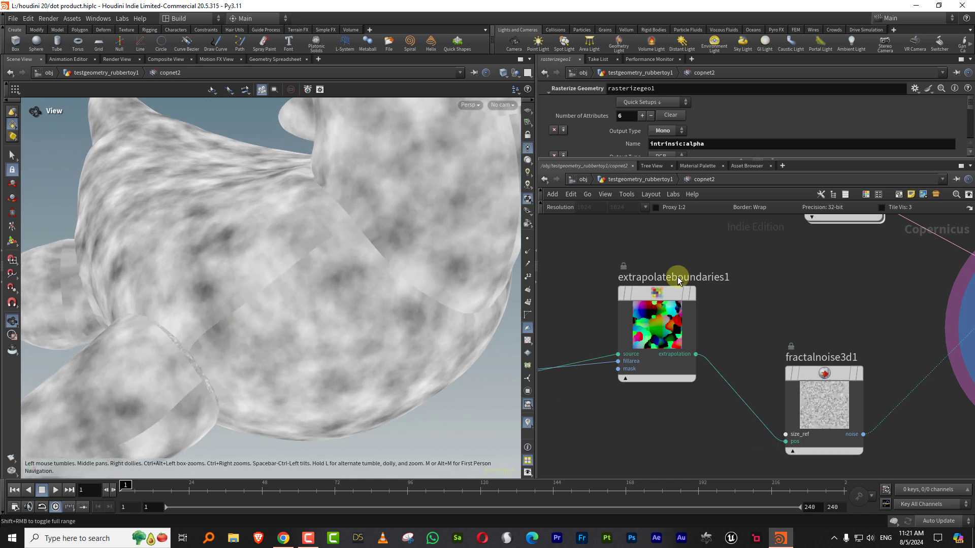
- Set the Extrapolate Boundaries node's Threshold to 0.899, Edge Padding to 0.122 and Edge Offset to -0.00047
click(687, 292)
drag(689, 159, 701, 245)
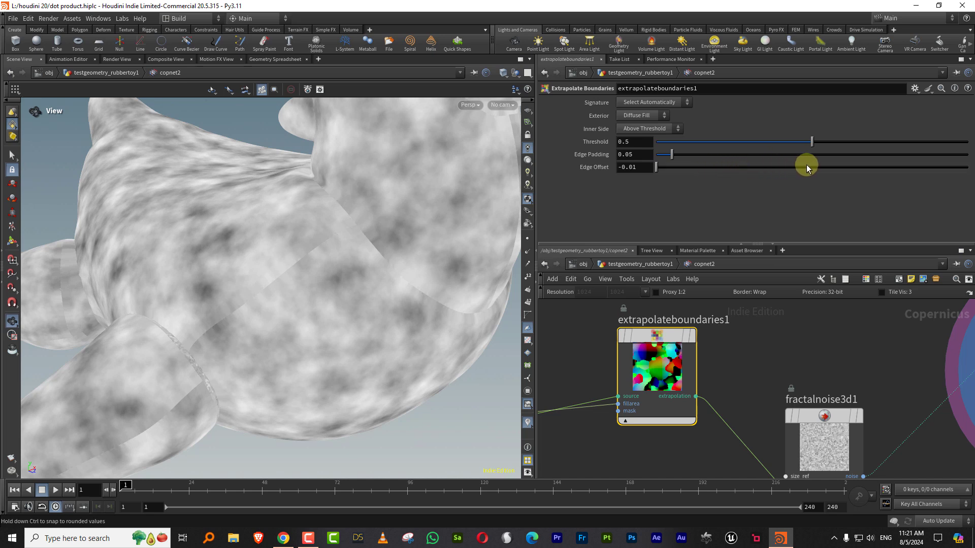
click(617, 169)
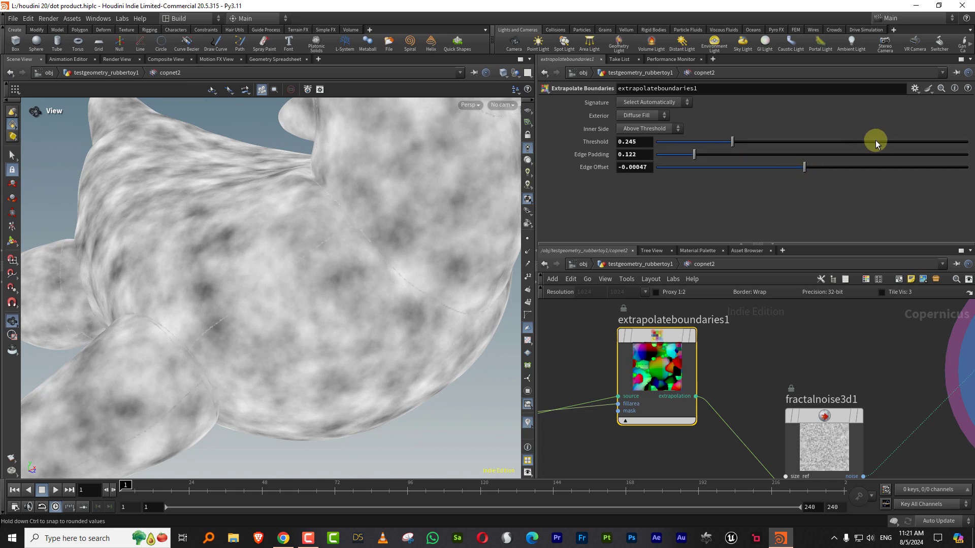
drag(869, 146, 868, 145)
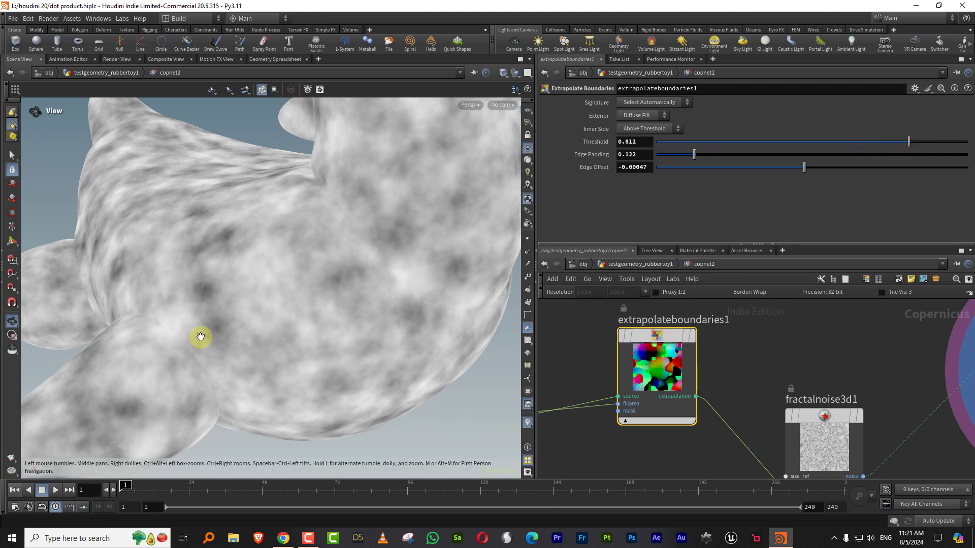
right_drag(200, 339, 299, 267)
right_drag(250, 294, 331, 226)
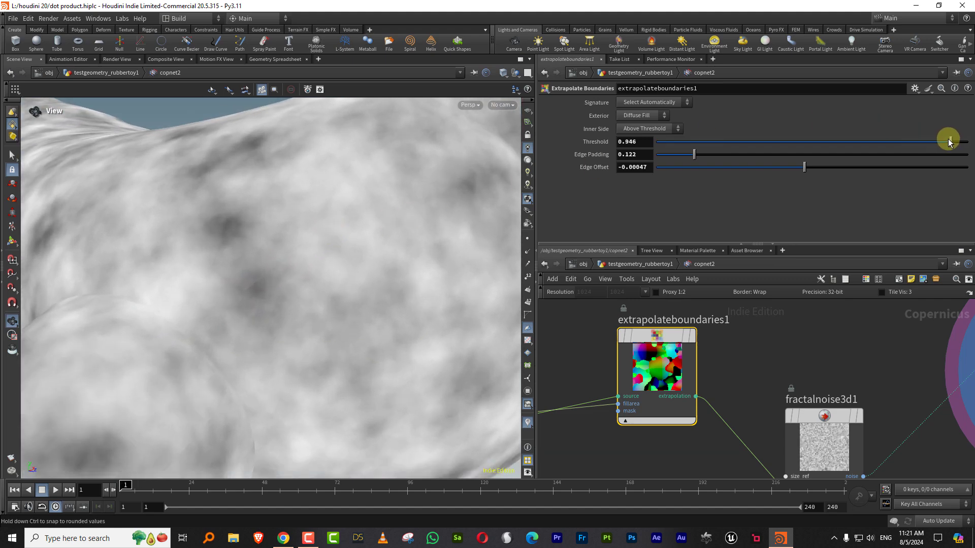
drag(949, 139, 936, 141)
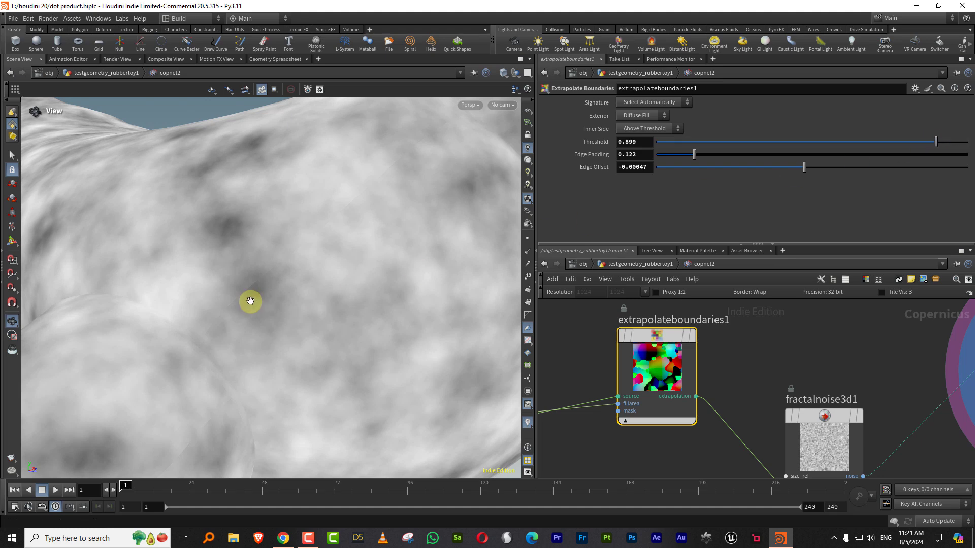
- Try a Contrast of 0.733 on the Fractal Noise 3D node and bring it back down to 0.005
scroll(807, 339, down, 3)
click(819, 404)
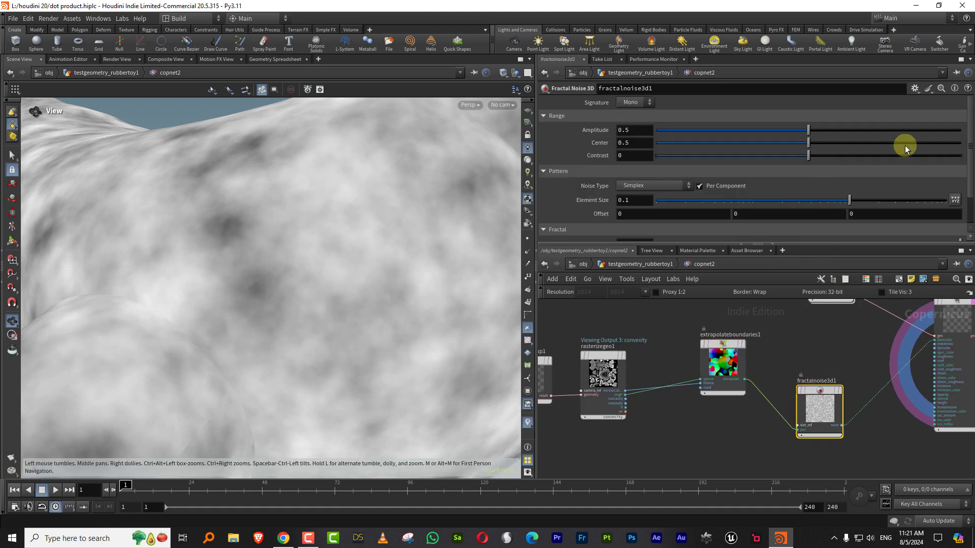
click(919, 154)
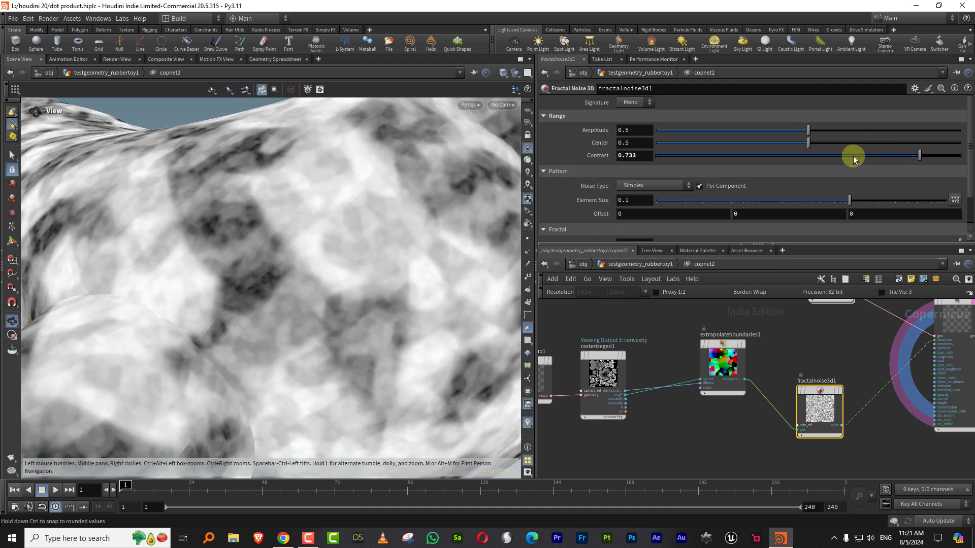
click(808, 156)
- Add a Smooth Fill node below the Extrapolate Boundaries node
drag(716, 245, 716, 225)
middle_drag(647, 326, 630, 307)
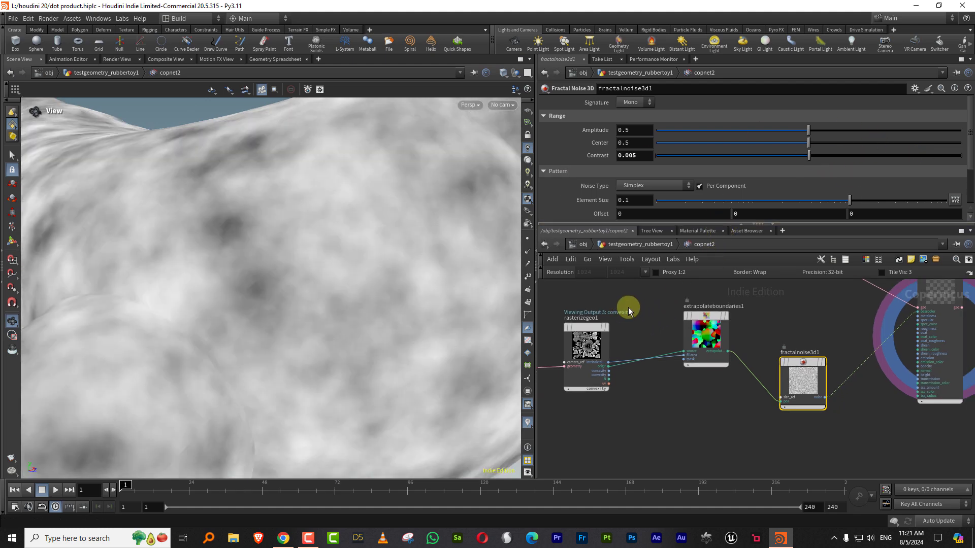
key(Tab)
text(smoot)
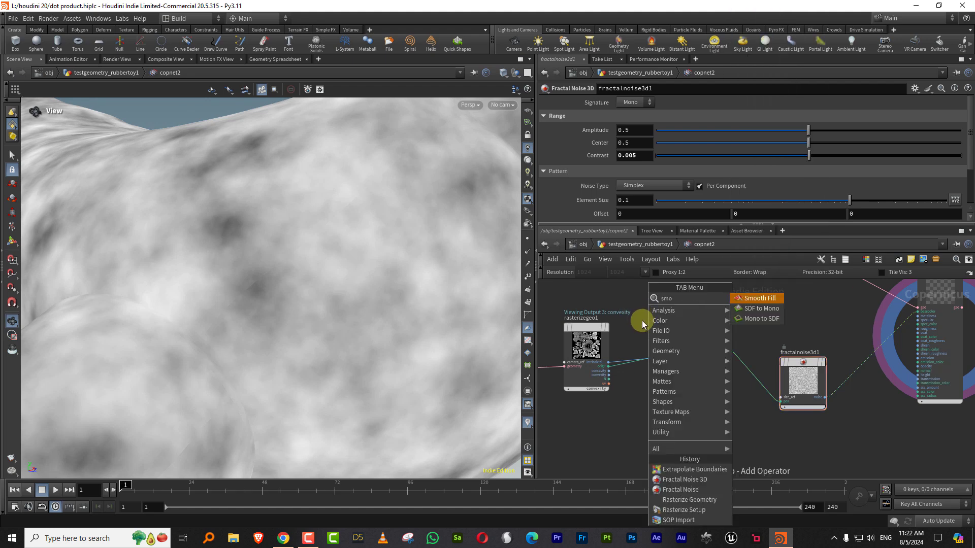
click(746, 298)
click(710, 376)
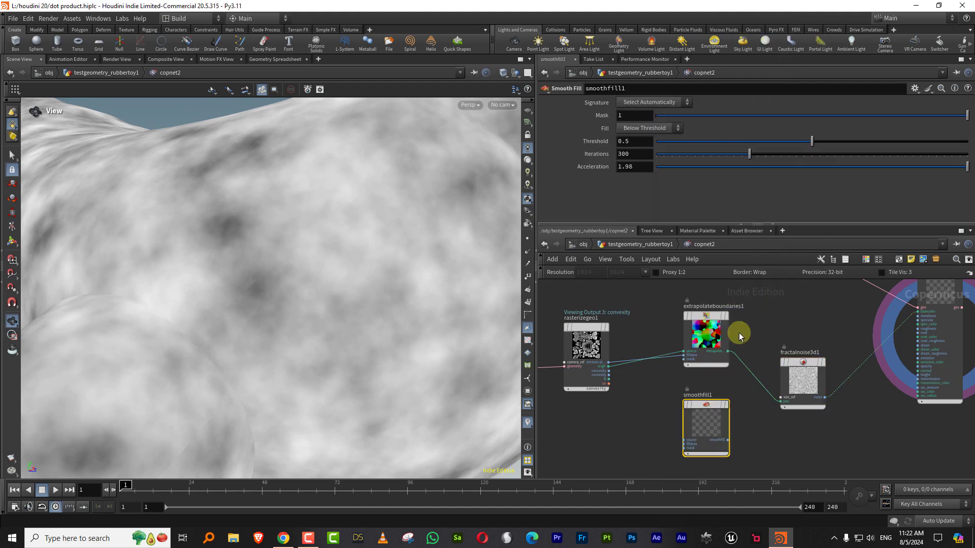
- Display the Extrapolate Boundaries node's output in the viewport and examine the extrapolated position map
scroll(726, 311, up, 3)
click(717, 311)
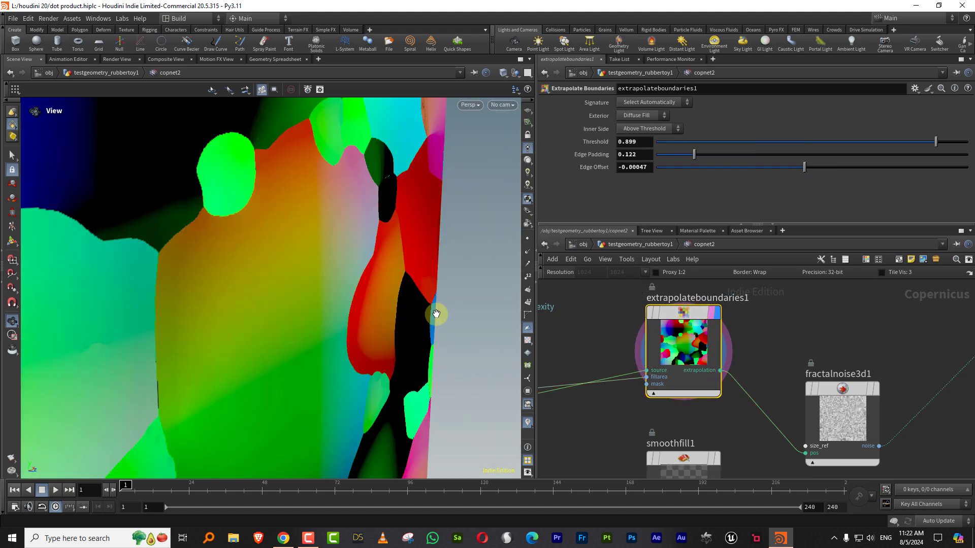
drag(302, 303, 213, 361)
click(720, 371)
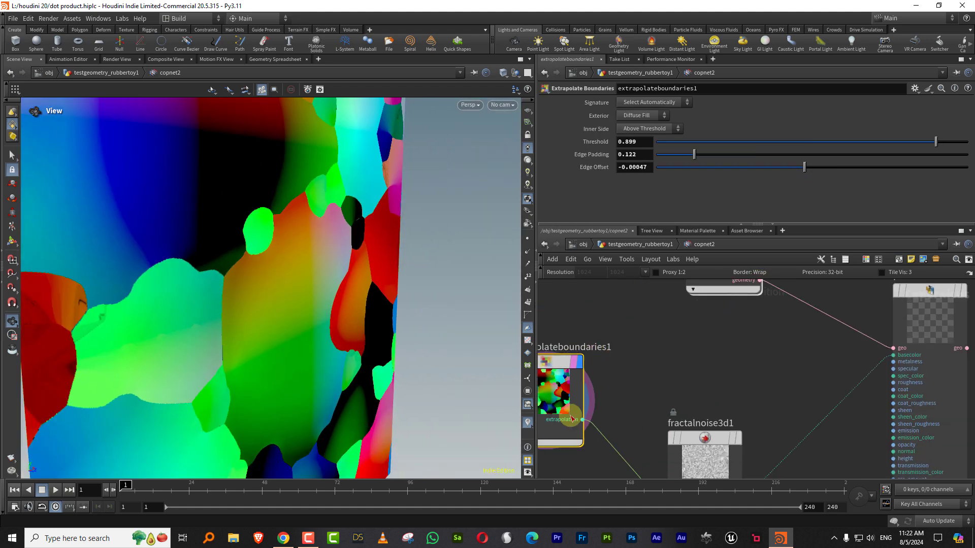
click(861, 358)
key(ctrl+z)
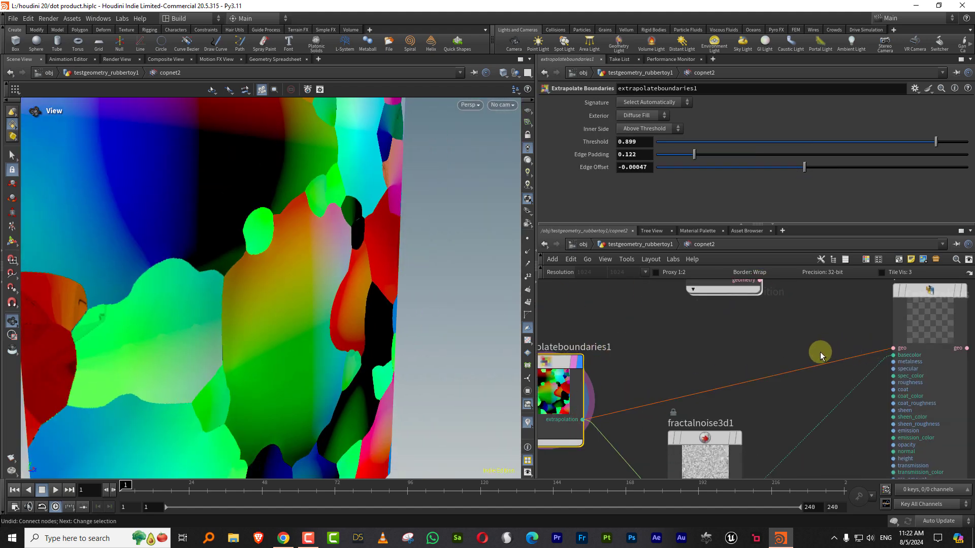
- Connect the Extrapolate Boundaries node's extrapolation output to the Preview Material's basecolor and display the material on the toy
click(585, 421)
click(865, 353)
middle_drag(866, 341, 784, 358)
click(880, 329)
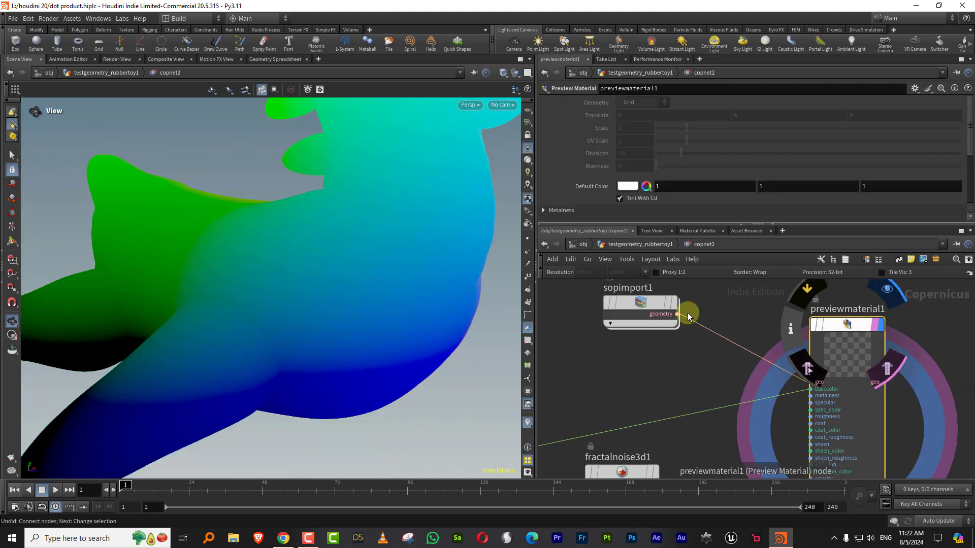
- Connect the Rasterize Geometry node's origP output to the Smooth Fill's source and its intrinsic alpha output to fillarea
mouse_move(326, 303)
mouse_down()
mouse_move(308, 285)
mouse_move(307, 306)
mouse_move(331, 292)
mouse_move(315, 302)
mouse_up()
middle_drag(675, 374, 691, 358)
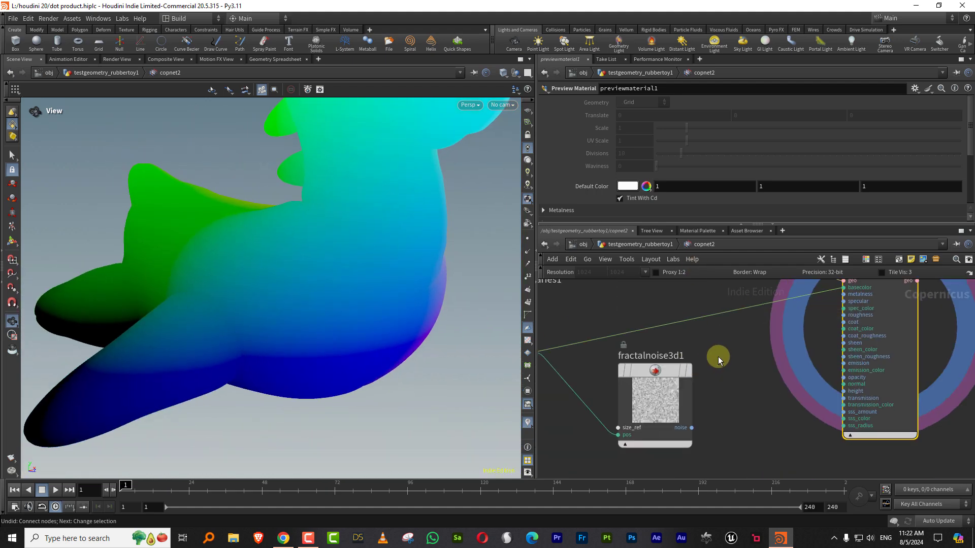
middle_drag(752, 350, 852, 298)
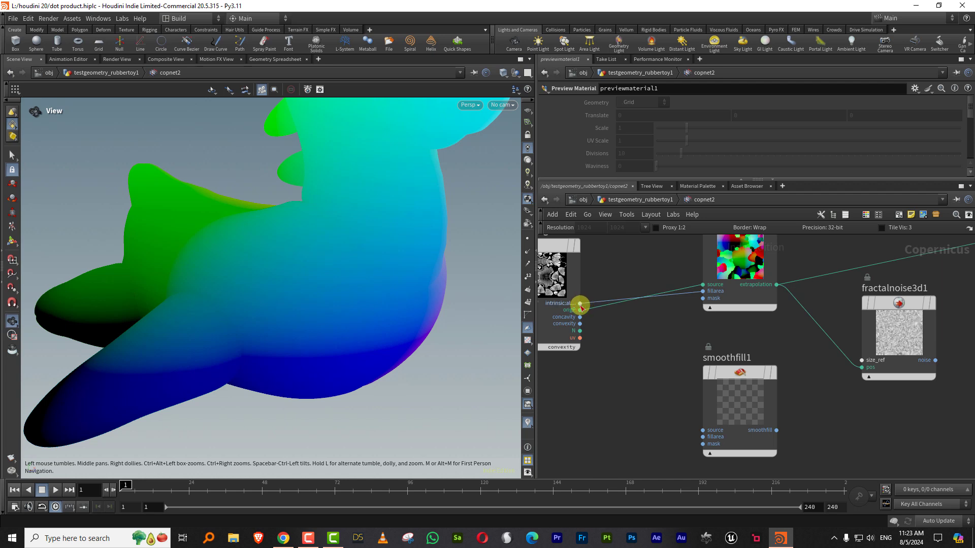
click(581, 309)
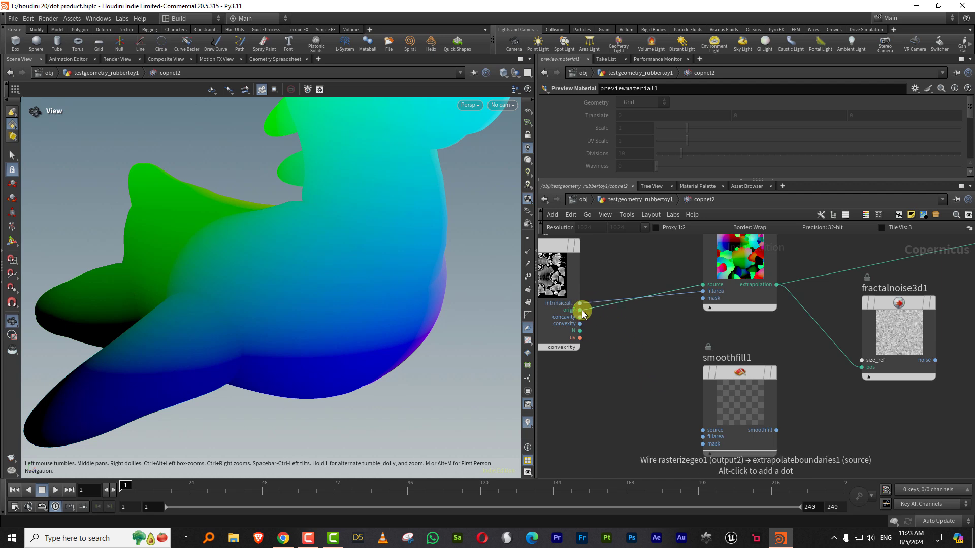
click(688, 430)
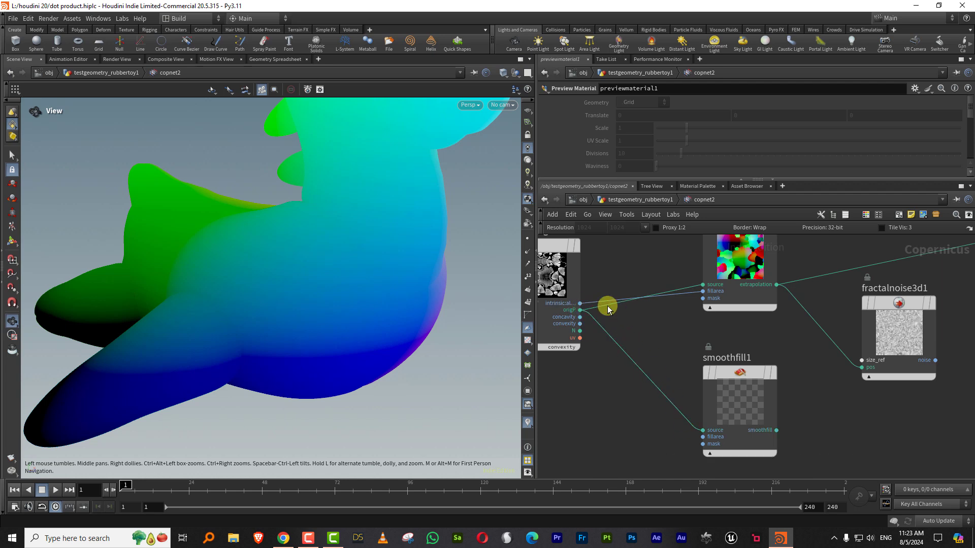
click(581, 309)
click(703, 437)
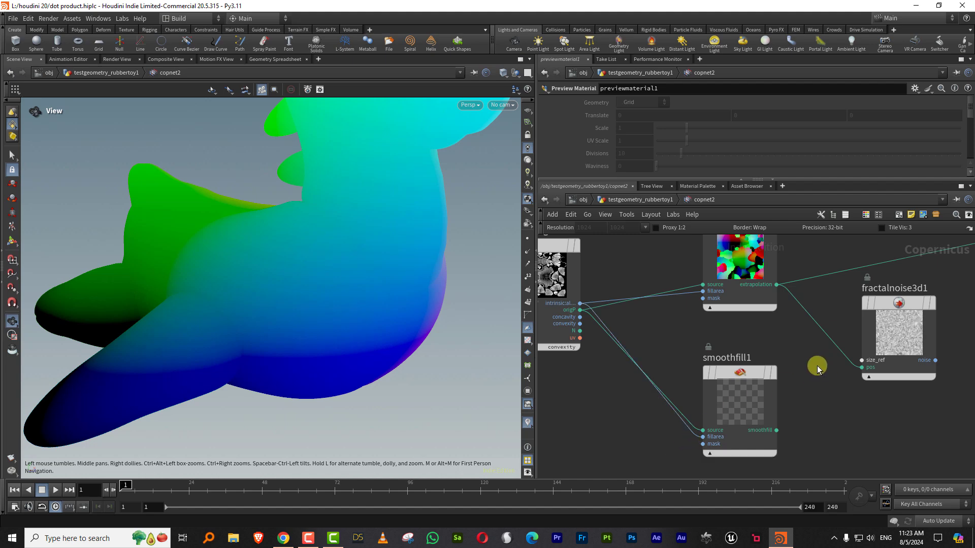
- Connect the Smooth Fill output to the Preview Material's basecolor and check the filled position map on the toy
middle_drag(801, 360, 597, 375)
click(575, 448)
middle_drag(787, 312, 678, 418)
click(752, 337)
drag(285, 293, 277, 285)
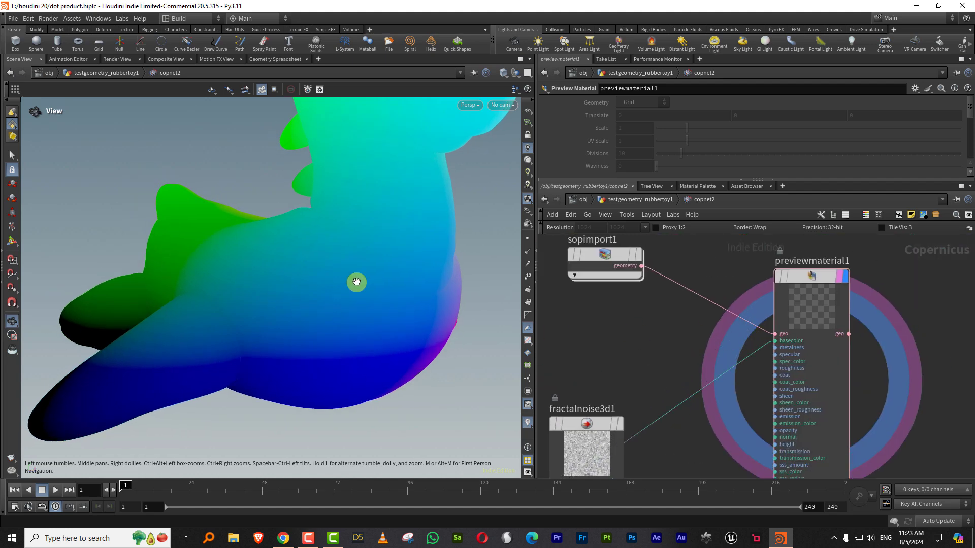
- Connect the Smooth Fill output to the Fractal Noise 3D's pos input and wire its noise output to the Preview Material's basecolor
middle_drag(559, 382, 679, 242)
click(584, 412)
click(655, 355)
middle_drag(792, 322, 696, 383)
click(648, 402)
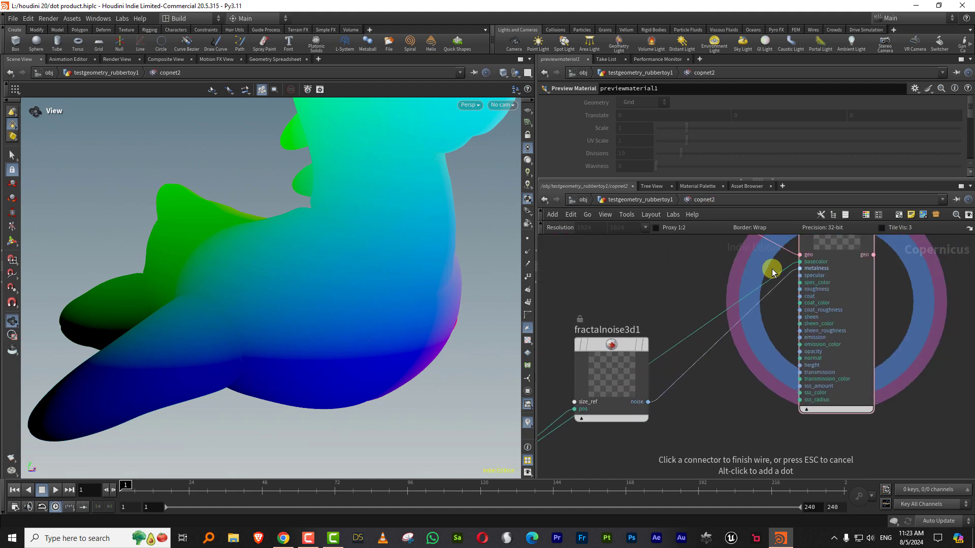
click(768, 265)
mouse_move(260, 304)
right_down()
mouse_move(347, 253)
mouse_move(252, 312)
right_up()
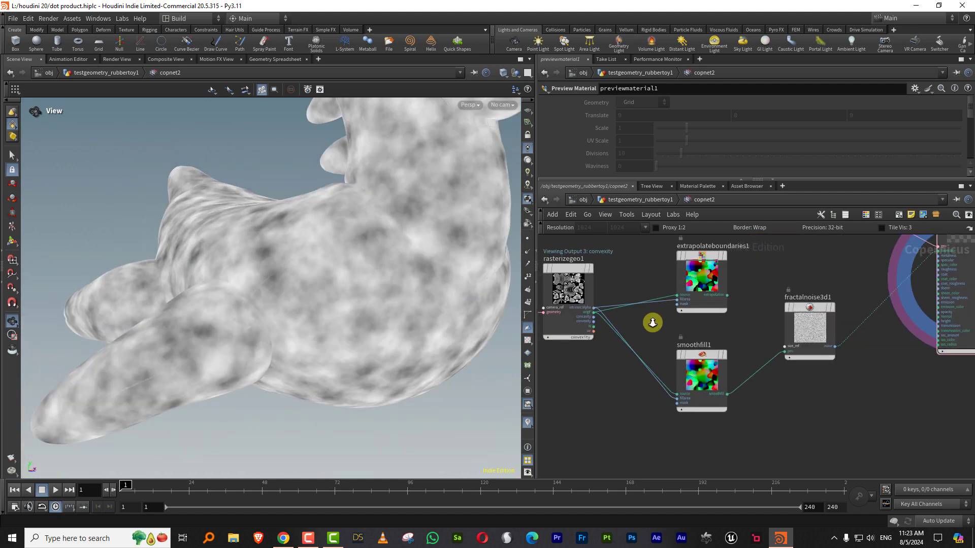
- Connect the Rasterize Geometry node's uv output directly to the Preview Material's basecolor to display the UVs on the toy
scroll(652, 323, up, 3)
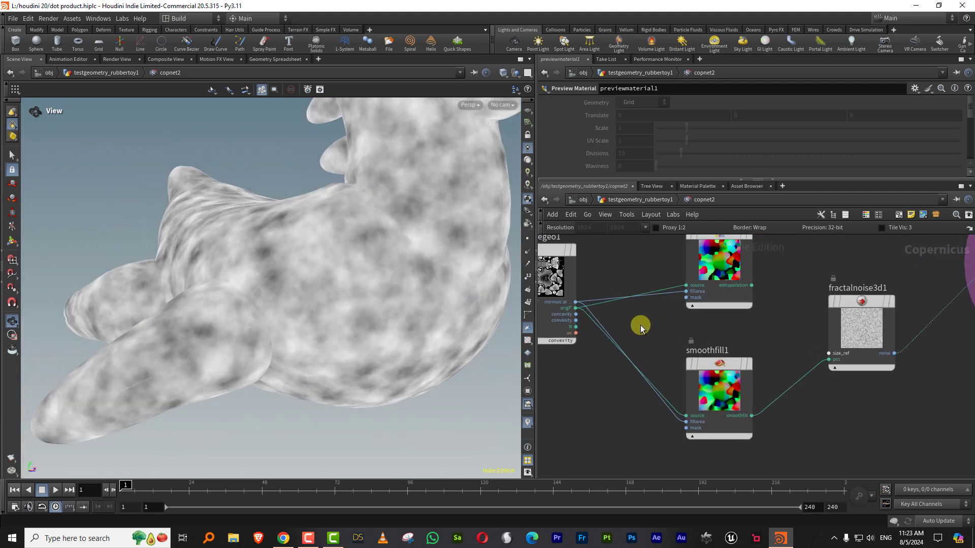
middle_drag(645, 325, 646, 337)
click(583, 353)
middle_drag(840, 268, 649, 333)
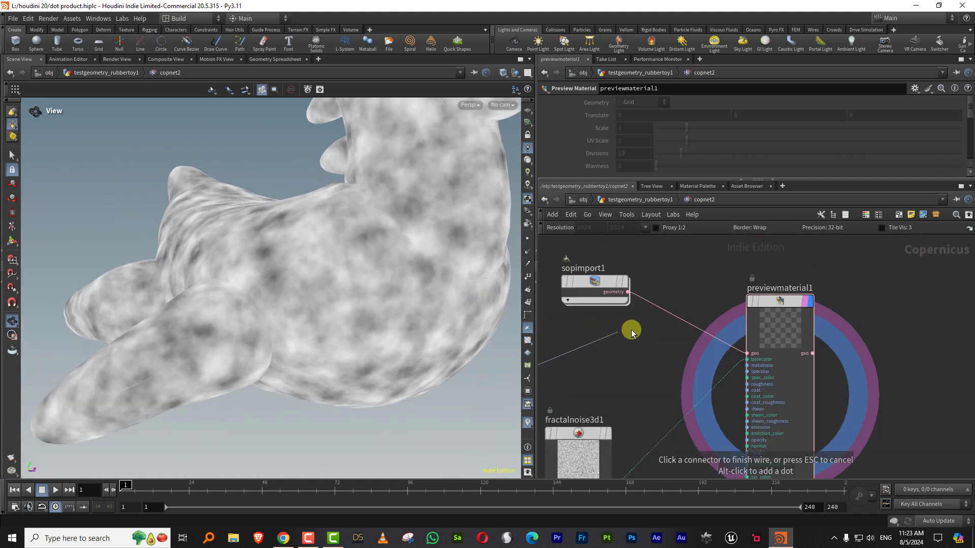
click(795, 320)
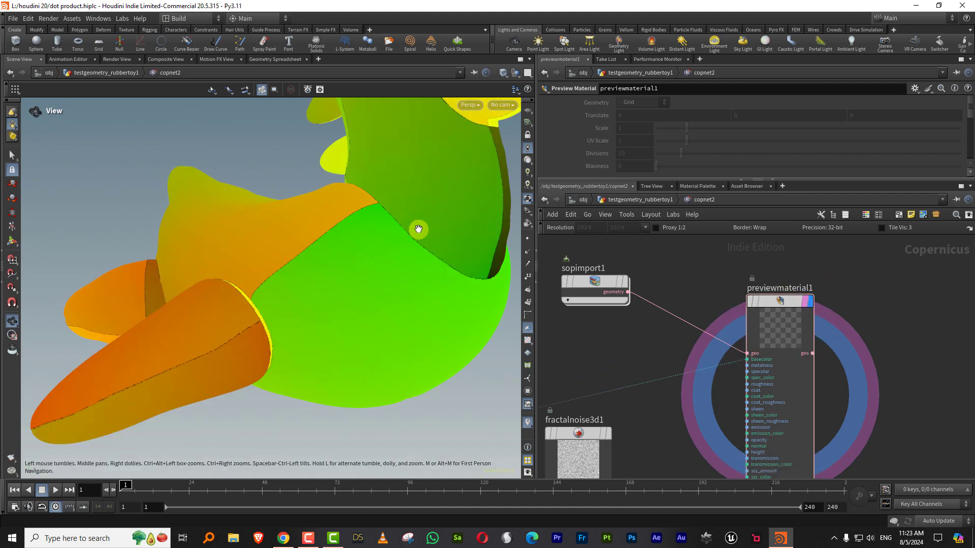
- Connect the Rasterize Geometry node's uv output to the Smooth Fill's source input
middle_drag(584, 354, 747, 241)
middle_drag(672, 345, 729, 311)
middle_drag(624, 328, 716, 322)
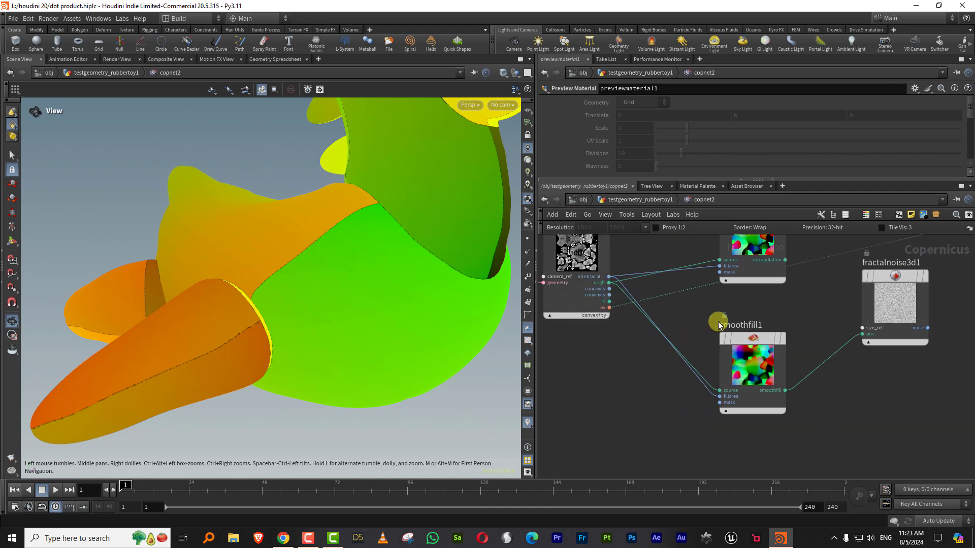
click(612, 311)
click(721, 390)
- Disconnect the Smooth Fill from the Fractal Noise 3D's pos input and connect its output to the Preview Material's basecolor
middle_drag(842, 347, 721, 385)
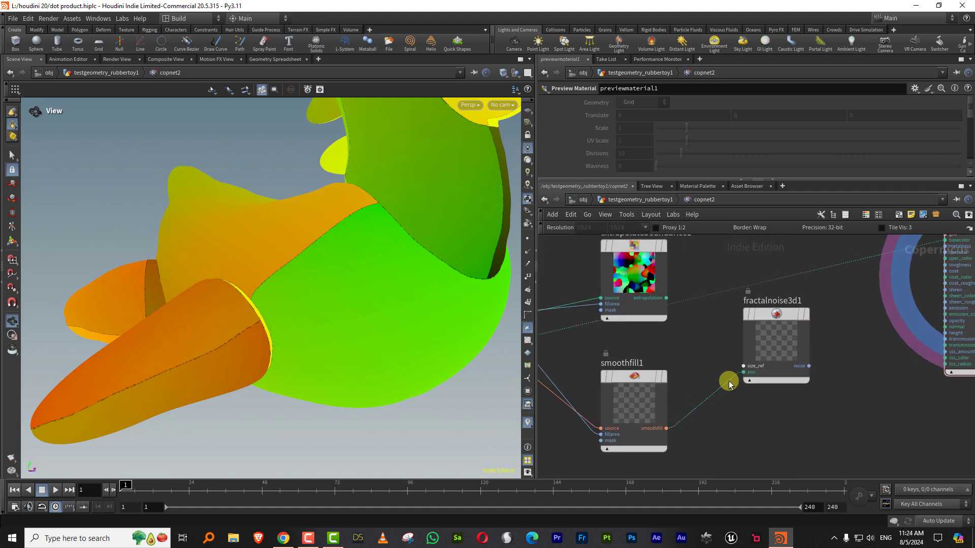
key(y)
drag(689, 377, 668, 430)
middle_drag(671, 405, 604, 506)
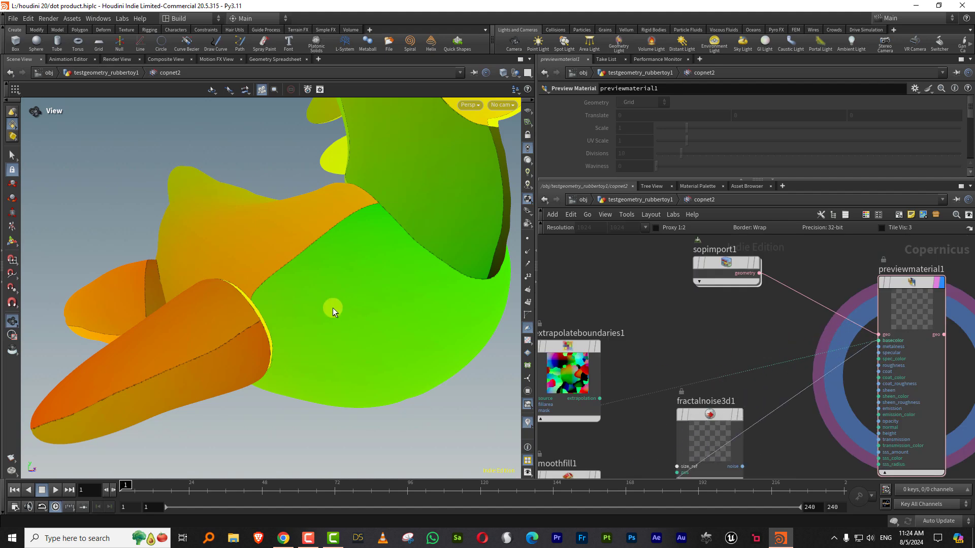
- Examine the UV island borders on the toy's body up close in the viewport
key(Escape)
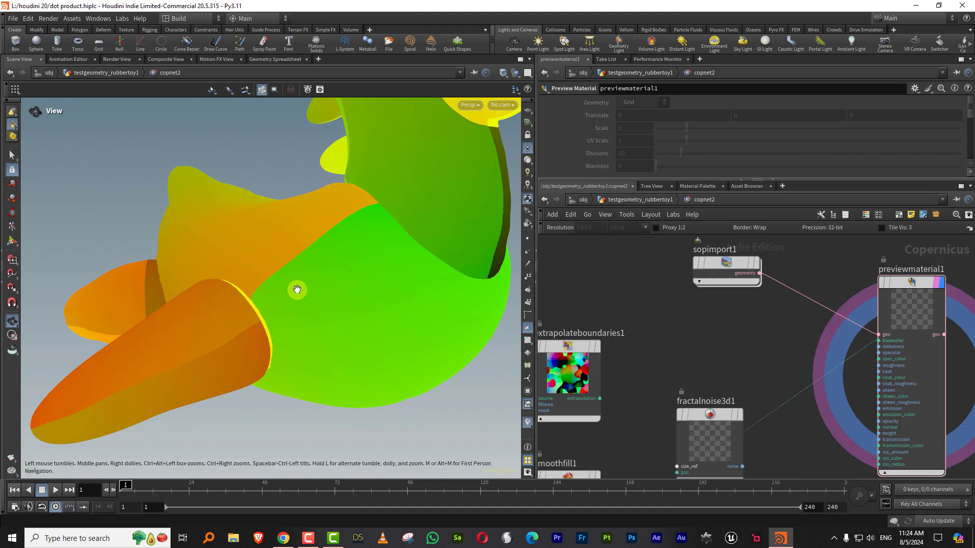
drag(324, 258, 333, 294)
right_drag(288, 293, 326, 263)
drag(327, 264, 268, 328)
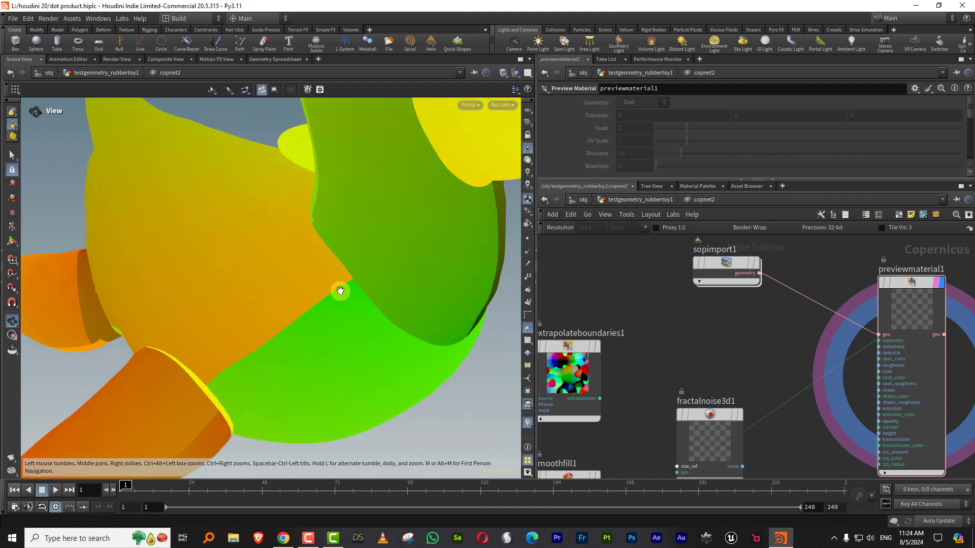
middle_drag(731, 300, 733, 295)
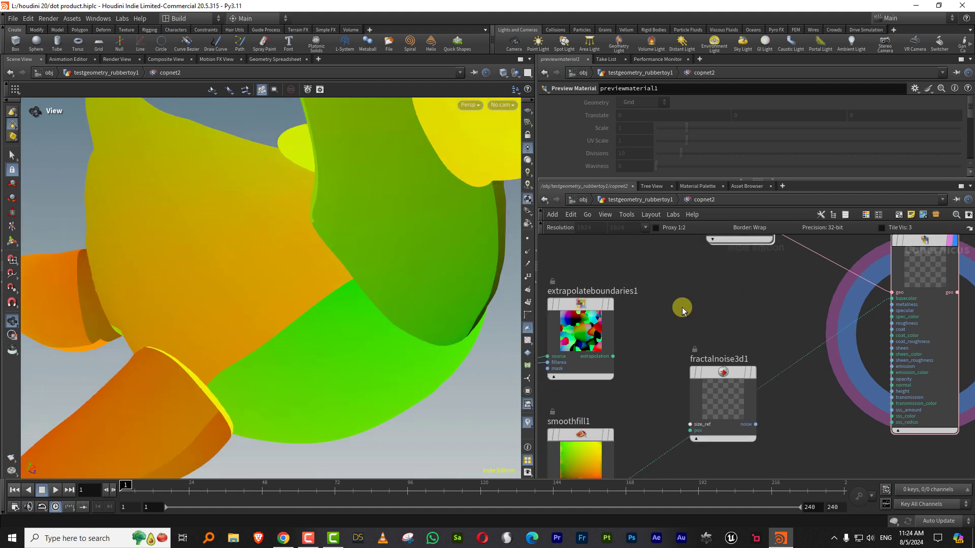
- Switch to Chrome and view both images of the X post about rasterizing origP with VEX in a wrangle, then return to Houdini
key(alt+Tab)
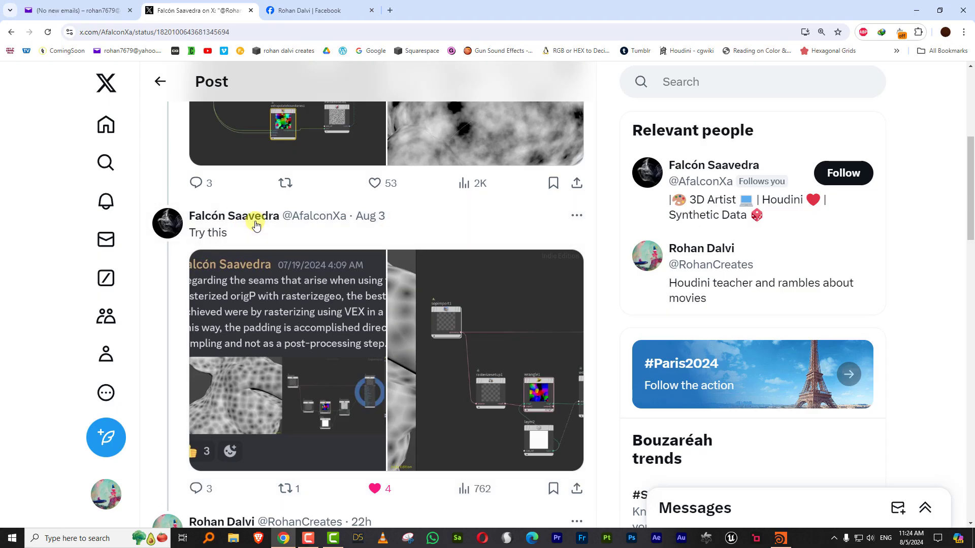
click(337, 332)
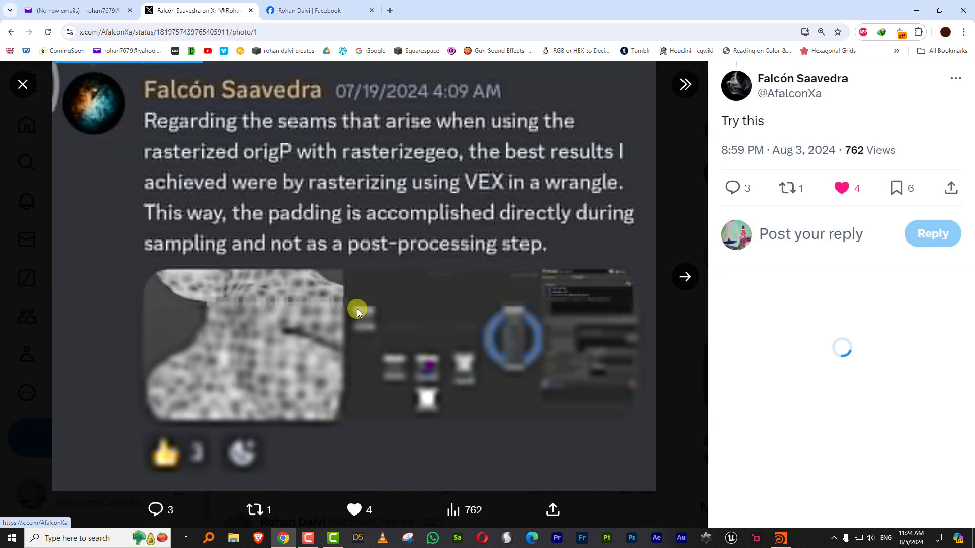
click(684, 282)
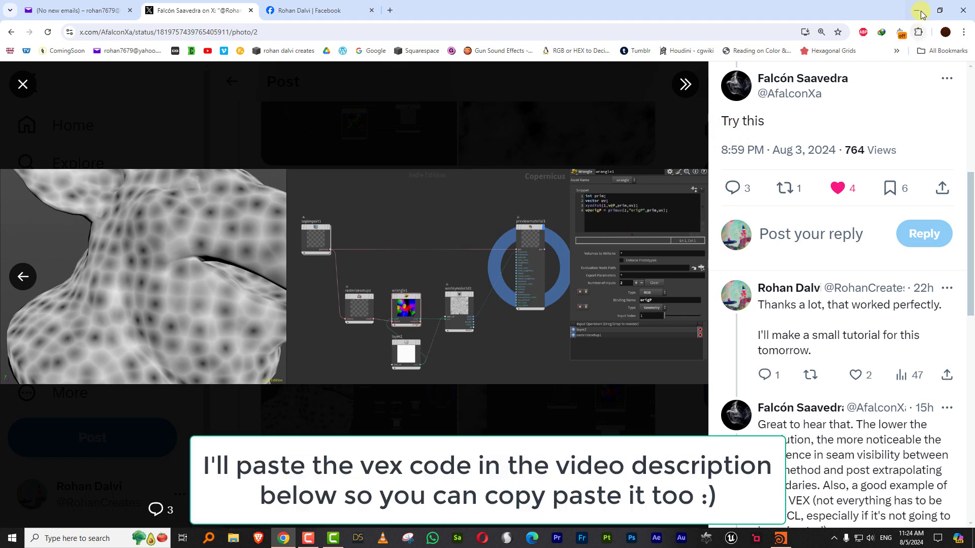
click(917, 10)
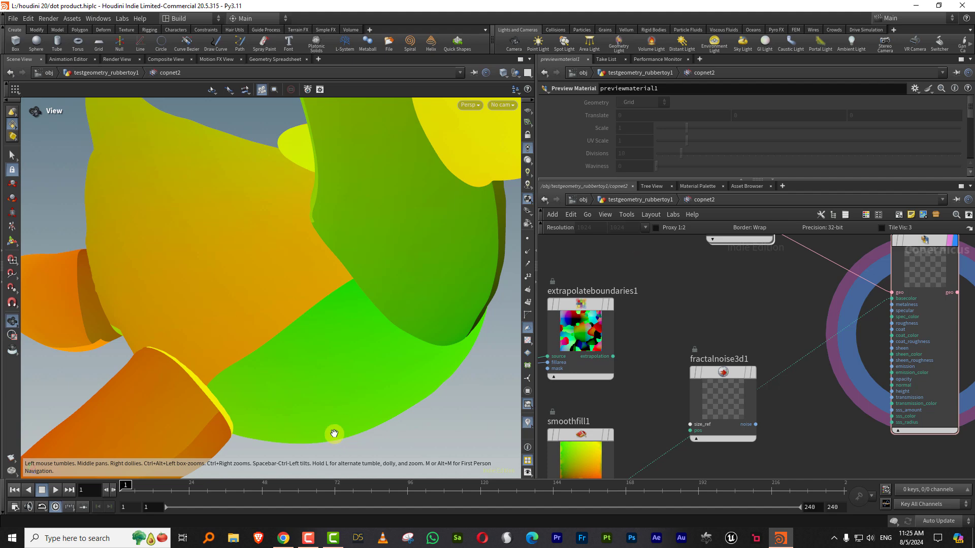
- Switch to Chrome, look through the YouTube results for "houdini xyzdist" and return to Houdini
click(283, 538)
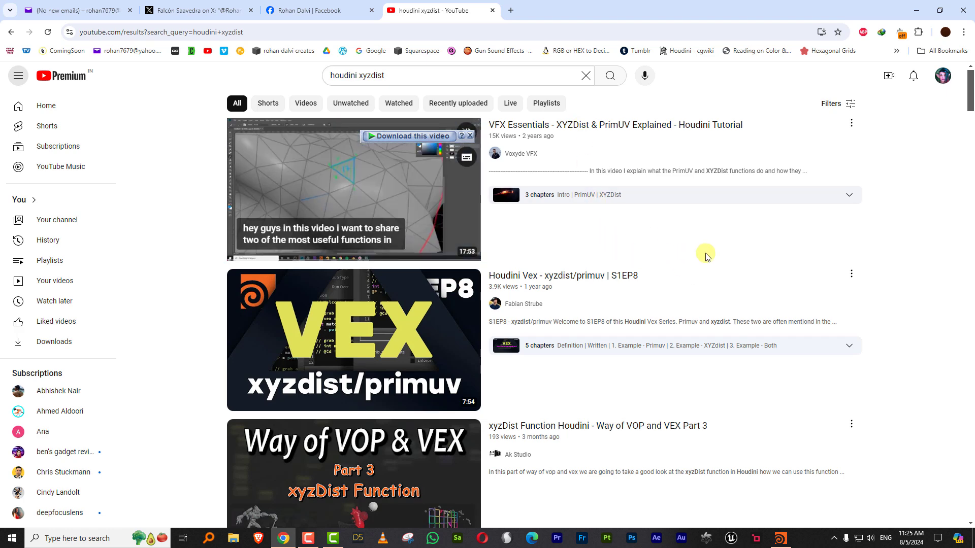
scroll(706, 255, down, 7)
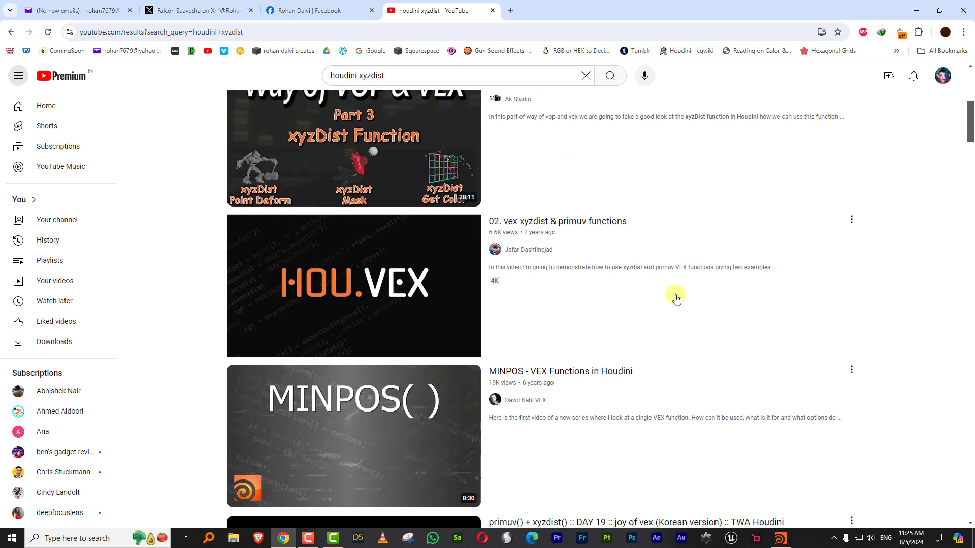
scroll(644, 319, down, 4)
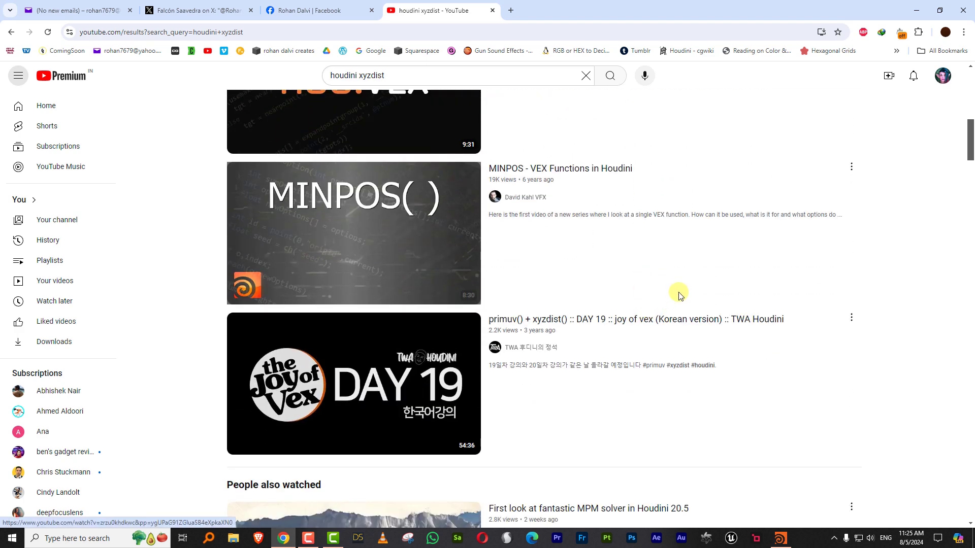
click(917, 10)
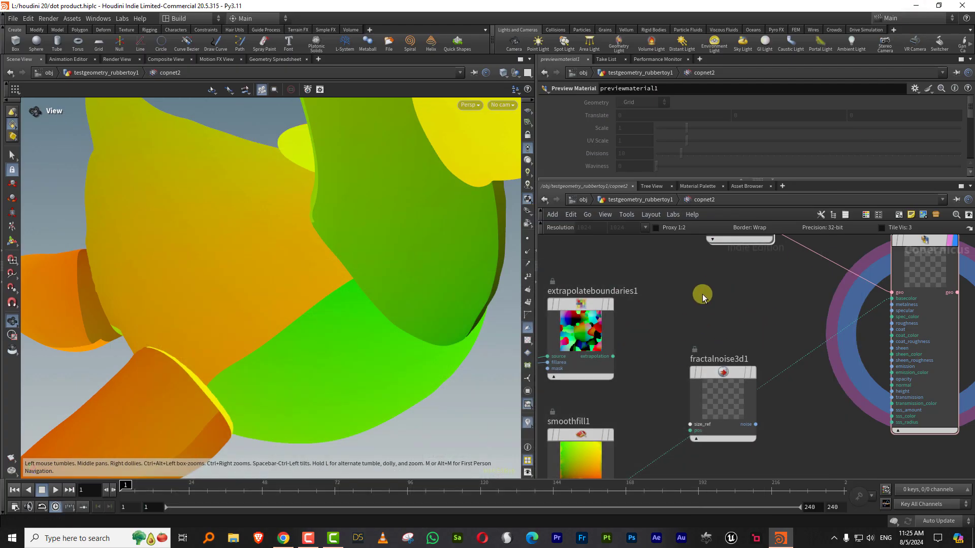
middle_drag(675, 297, 833, 269)
scroll(833, 269, down, 3)
mouse_move(660, 285)
mouse_down()
mouse_move(651, 319)
mouse_move(662, 291)
mouse_up()
middle_drag(711, 276, 743, 298)
drag(685, 317, 678, 318)
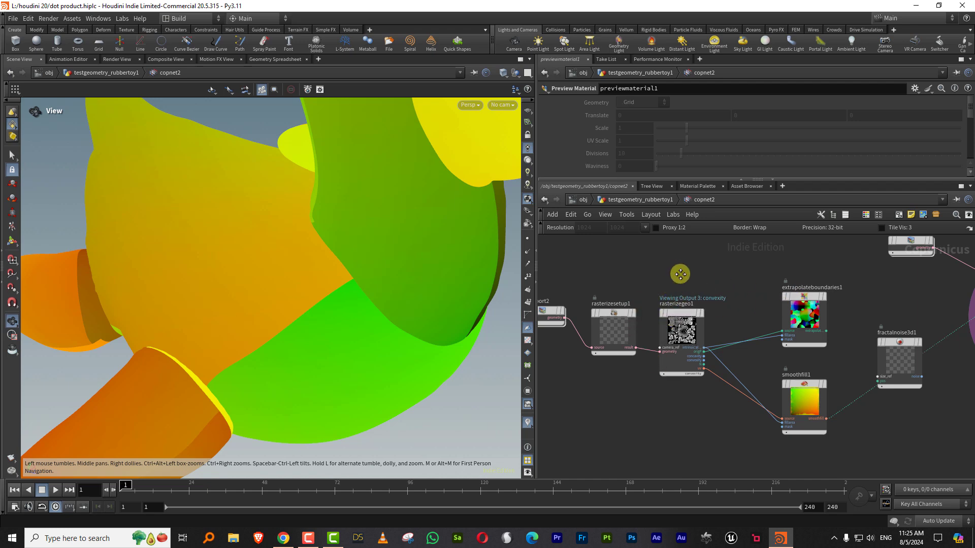
middle_drag(682, 280, 697, 298)
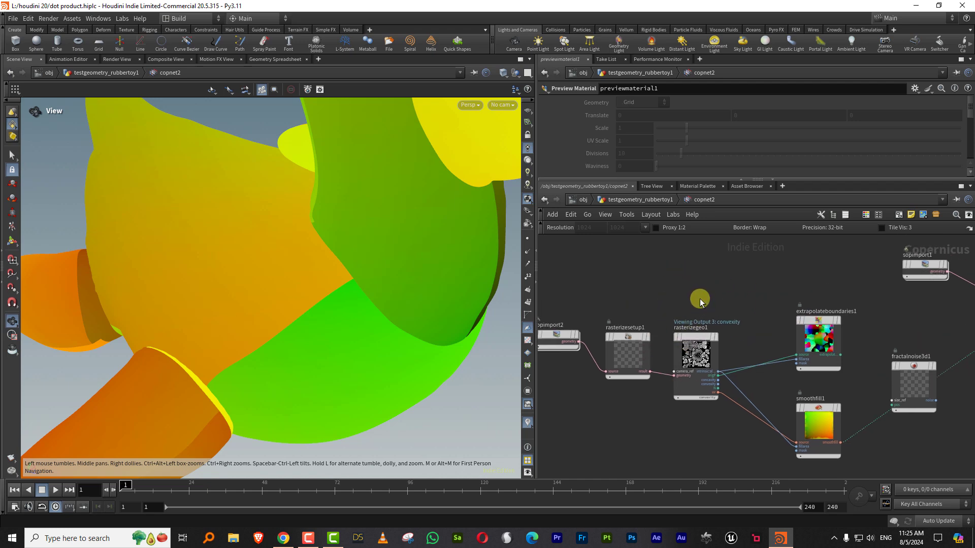
- Open copnet1, read the xyzdist and primuv code in the wrangle2 snippet, and go back into copnet2
click(654, 201)
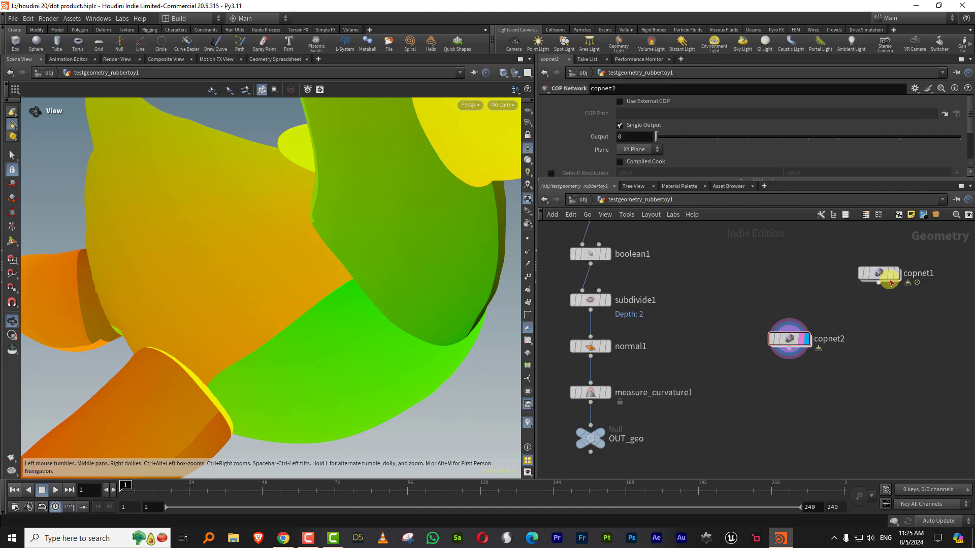
double_click(879, 277)
middle_drag(825, 388, 853, 364)
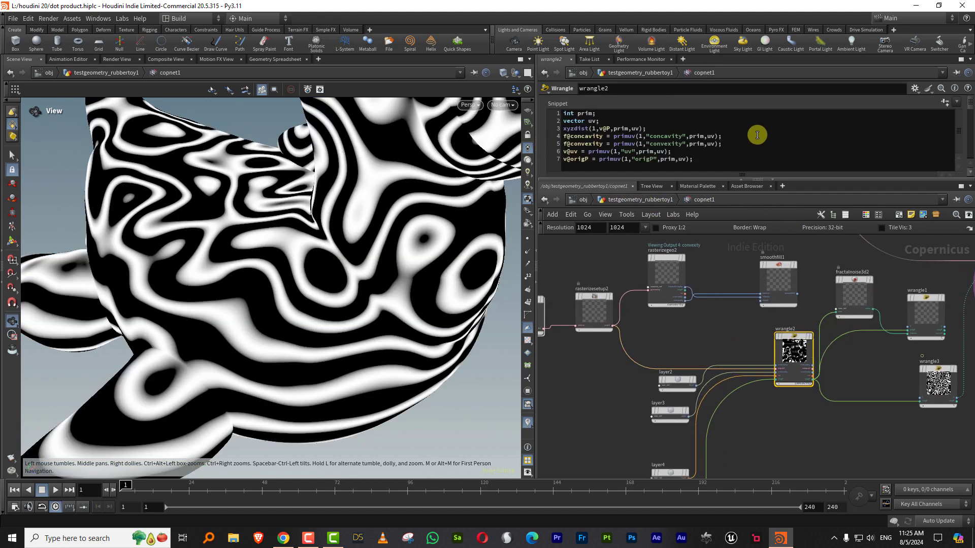
drag(723, 136, 558, 113)
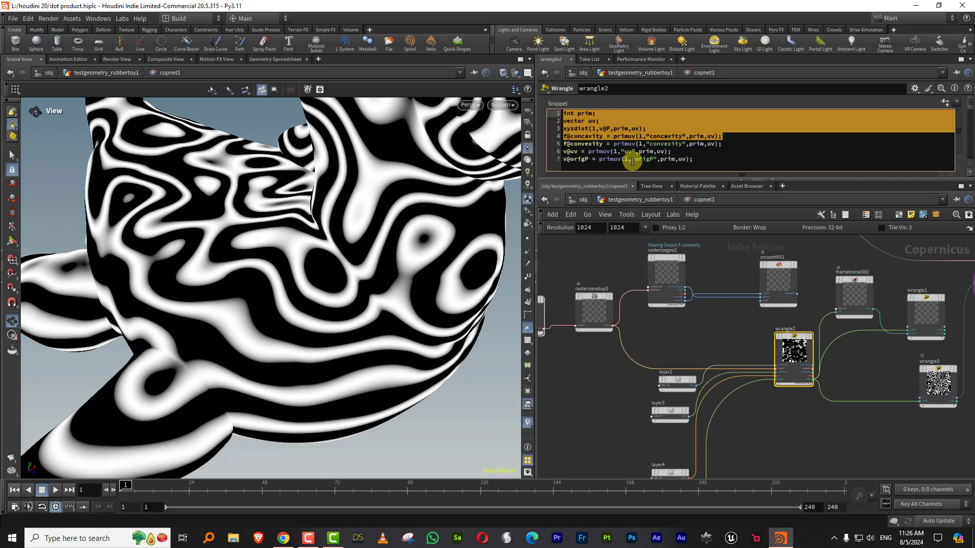
click(627, 200)
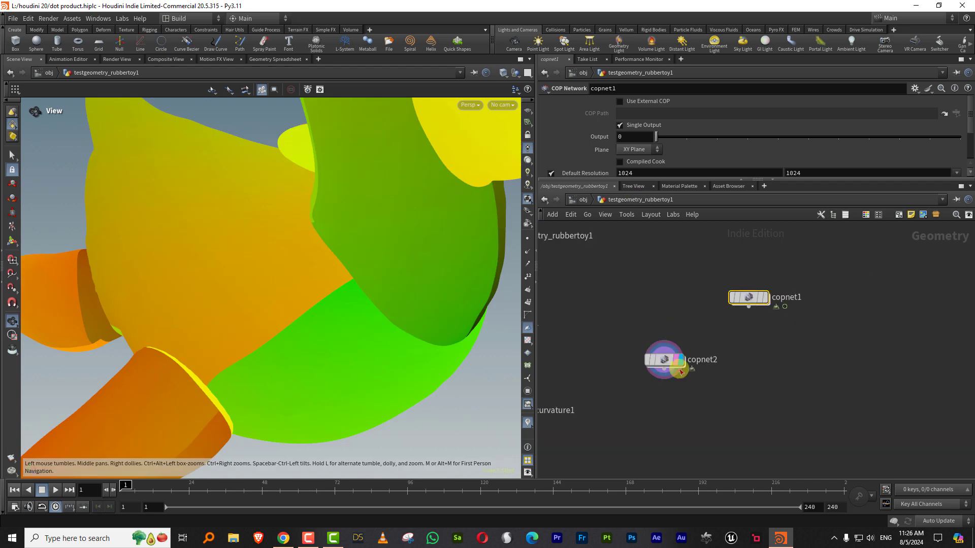
double_click(676, 371)
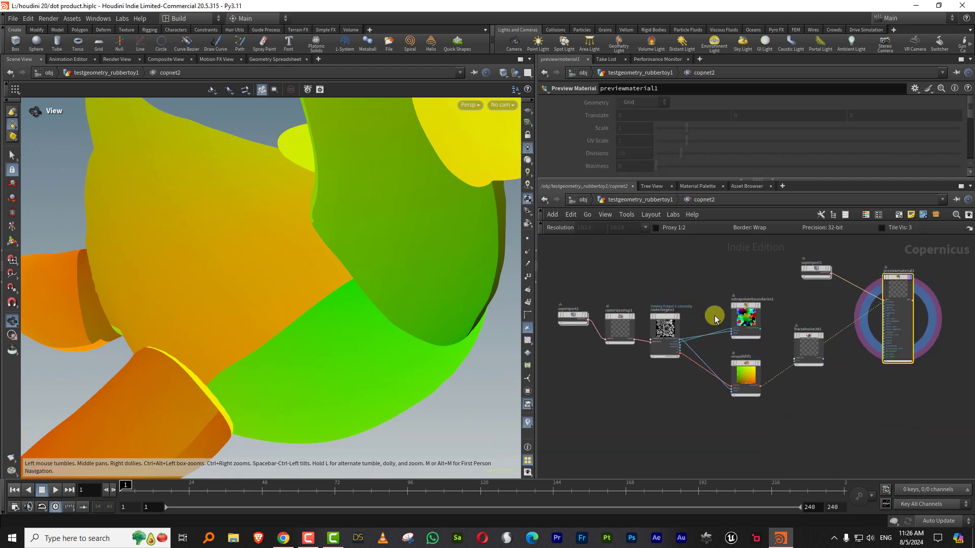
drag(706, 282, 764, 419)
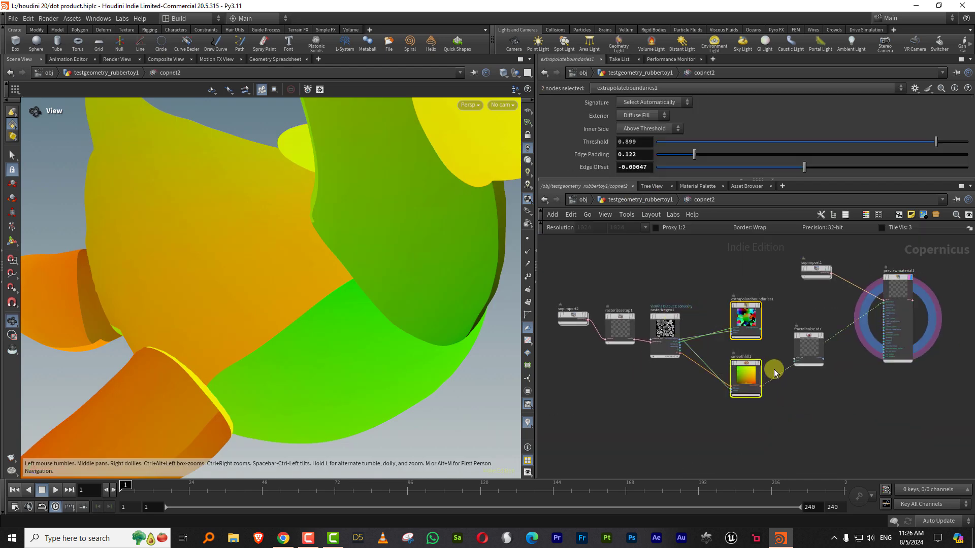
key(Delete)
key(ctrl+z)
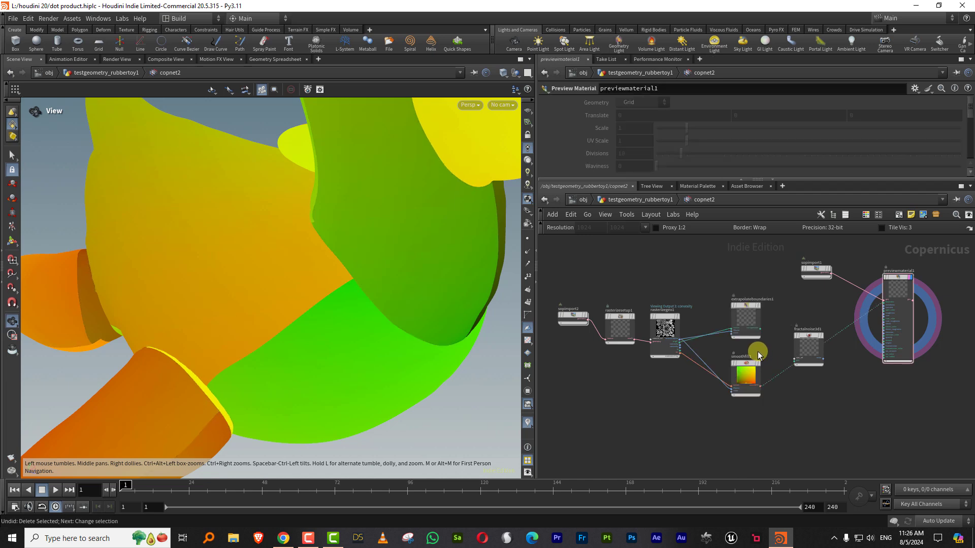
- Duplicate the SOP import and rasterize setup nodes and place the copied pair below the original chain
drag(756, 354, 743, 318)
middle_drag(564, 379, 616, 351)
drag(598, 272, 687, 320)
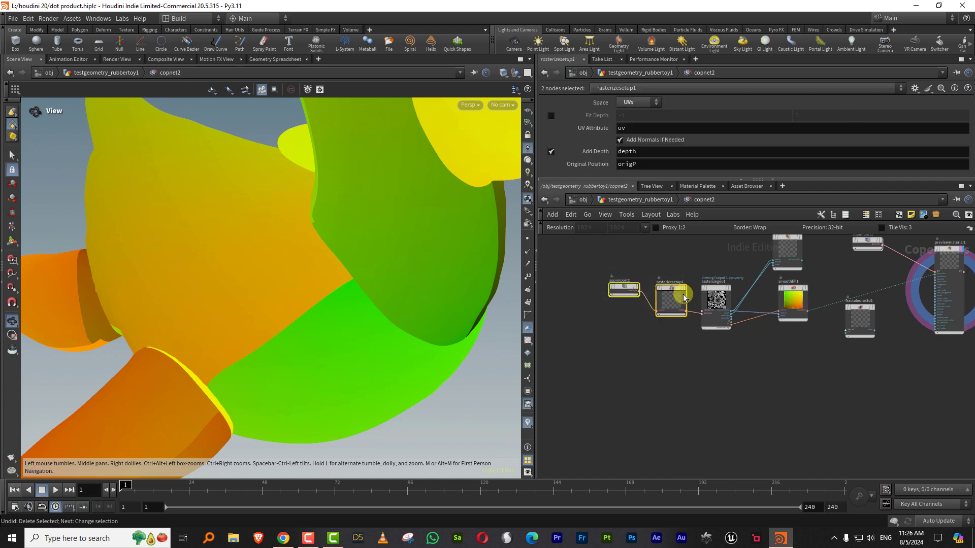
key(ctrl+c)
key(ctrl+v)
drag(773, 369, 731, 389)
- Switch the network wires to the curved style, reposition sopimport3 and display rasterizesetup2 in the viewport
click(872, 315)
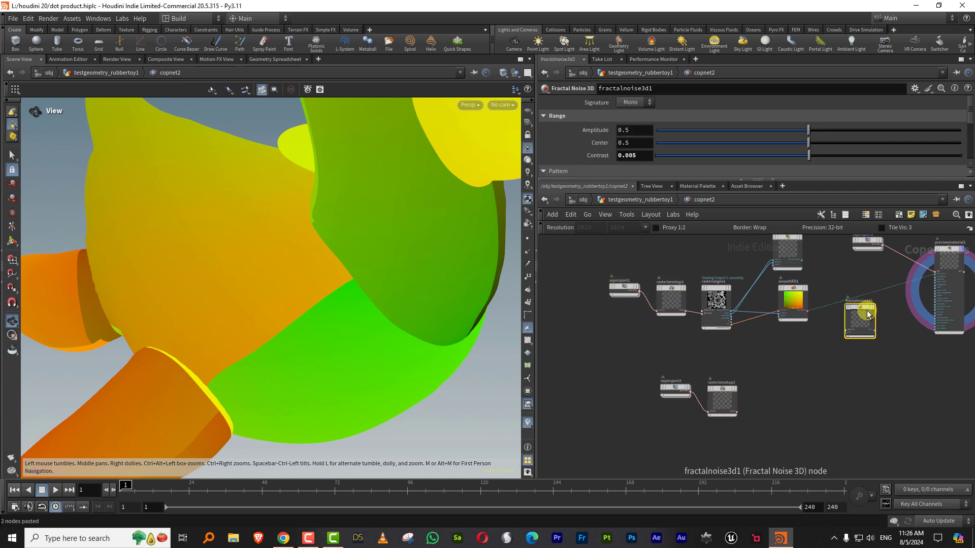
key(shift+s)
scroll(741, 341, up, 3)
scroll(712, 356, up, 3)
middle_drag(720, 335, 768, 316)
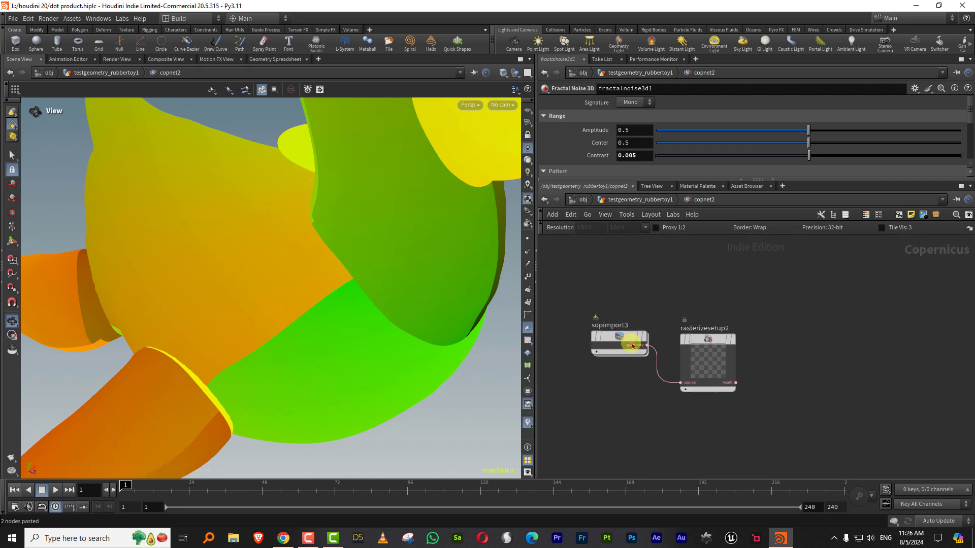
drag(624, 347, 613, 375)
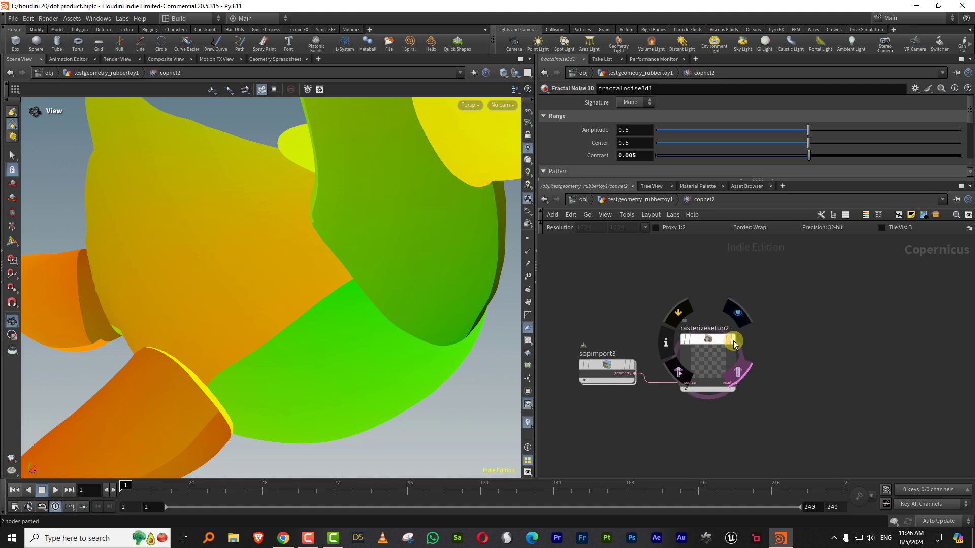
click(733, 340)
- Add a Wrangle node beside the copied rasterize setup
middle_drag(811, 339, 771, 284)
key(Tab)
text(wra)
key(Return)
key(Return)
click(736, 359)
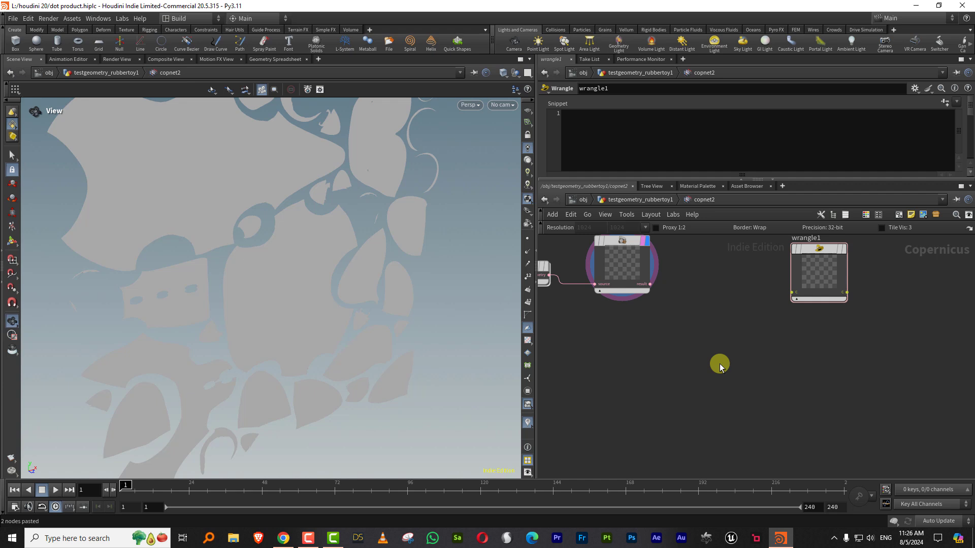
- Add a Layer node near the new wrangle and set its signature to RGB
key(Tab)
text(lay)
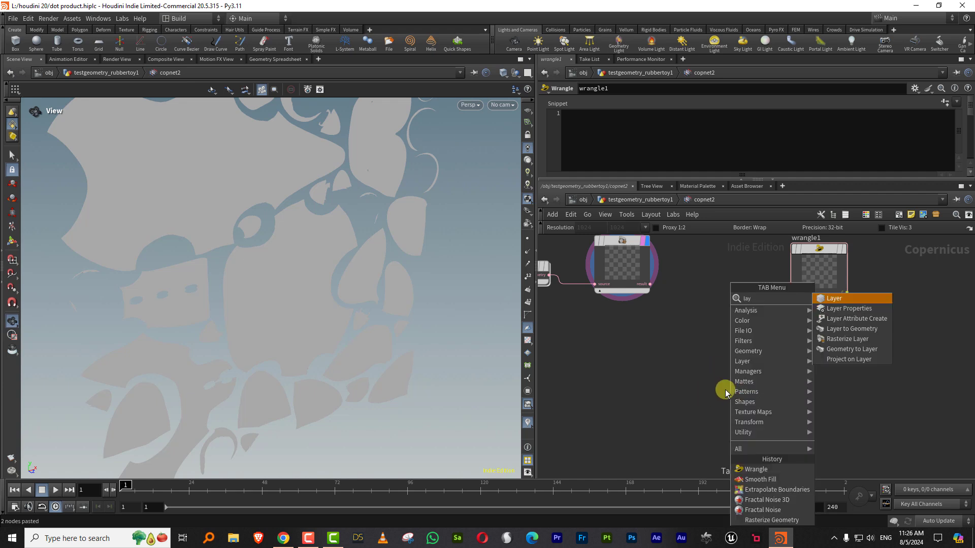
click(834, 298)
click(732, 373)
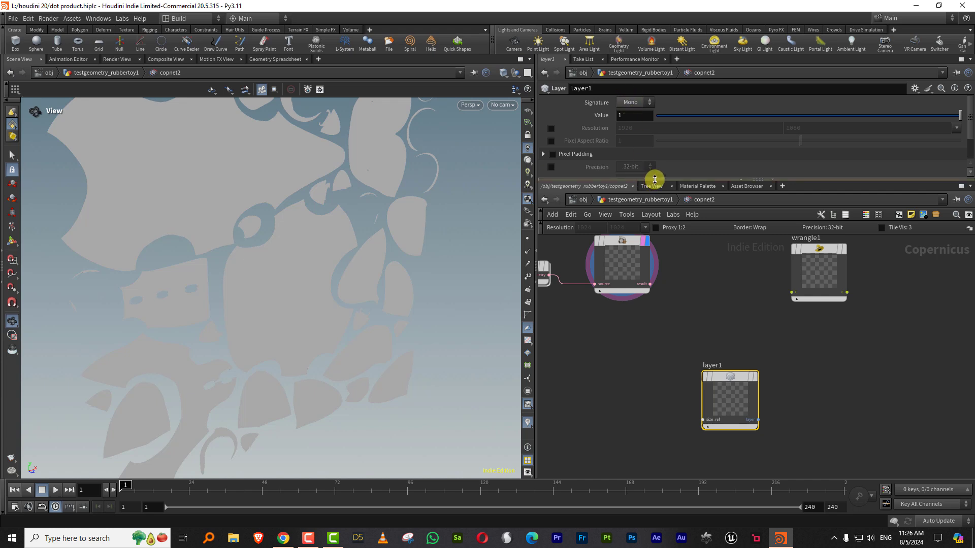
drag(655, 180, 655, 231)
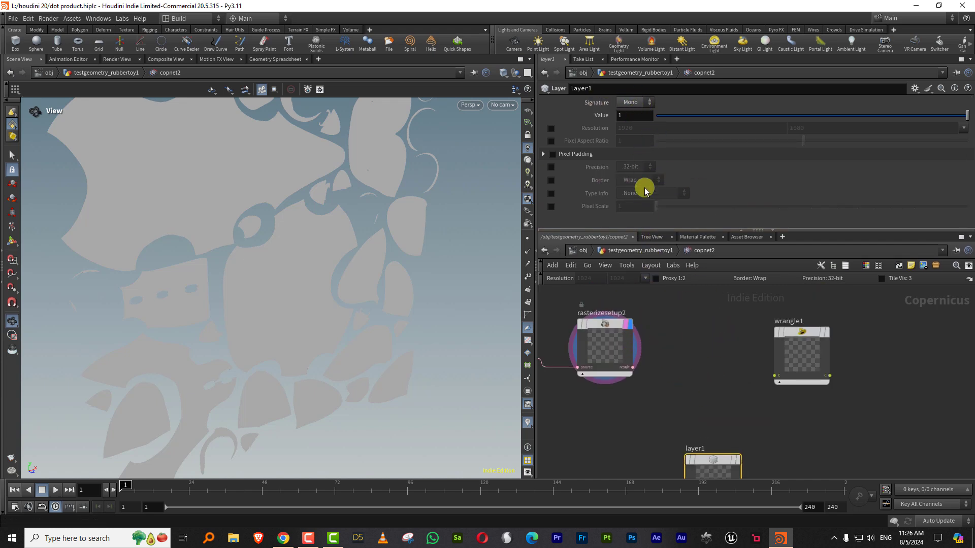
click(633, 103)
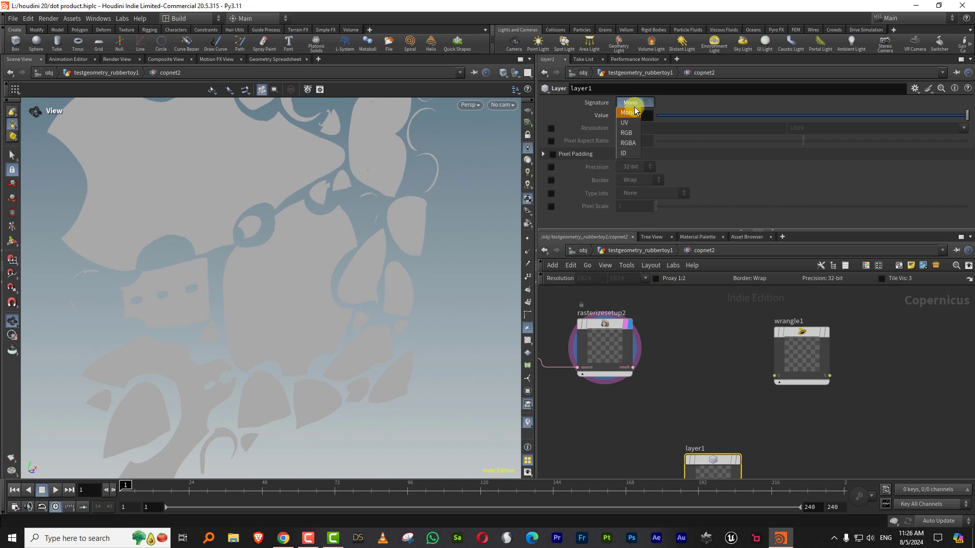
click(633, 133)
- Set wrangle1's first input to RGB with the binding name origP and add a second input of type Geometry
middle_drag(725, 375, 667, 434)
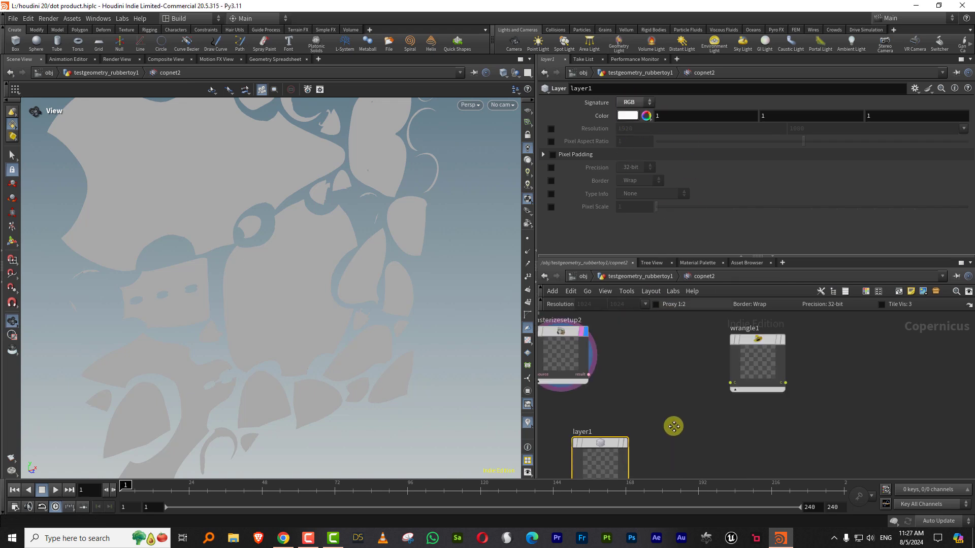
click(762, 372)
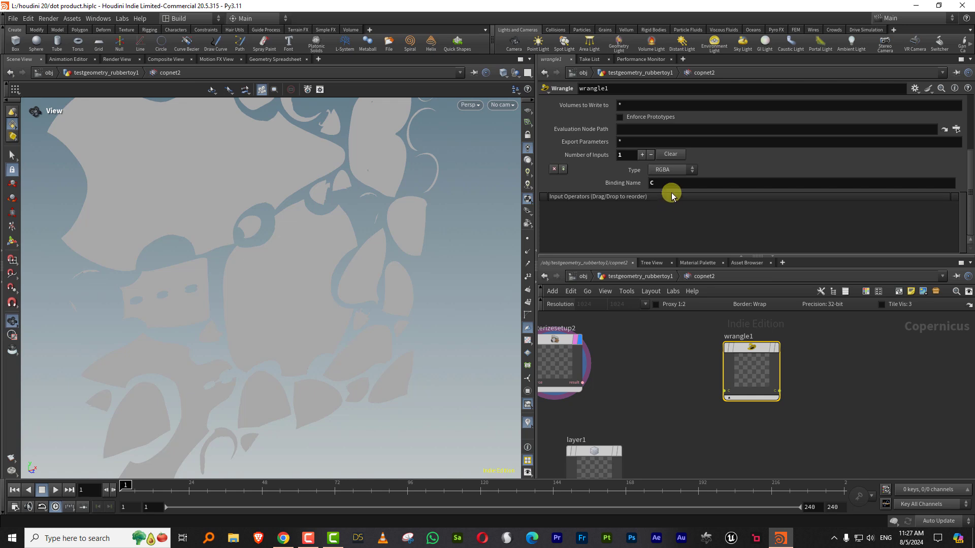
click(661, 170)
click(669, 203)
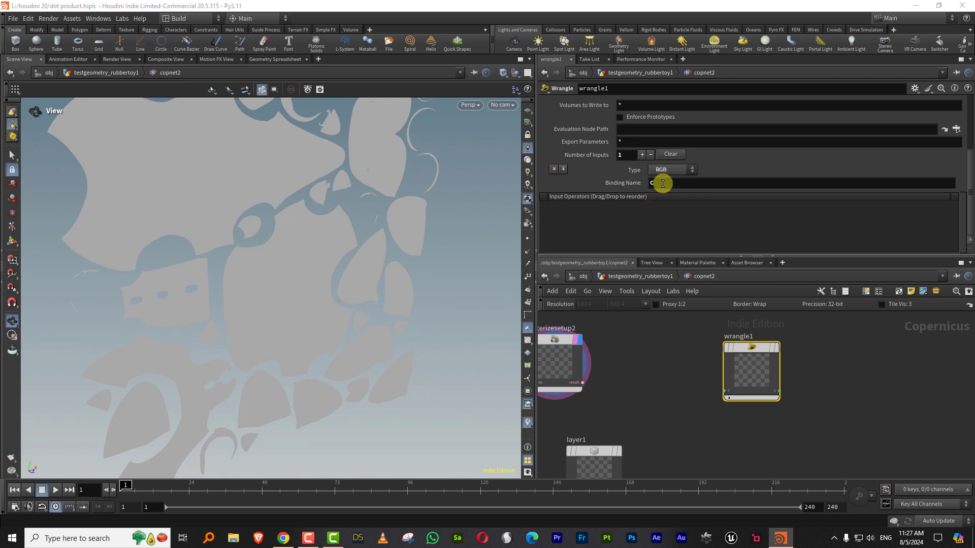
click(661, 184)
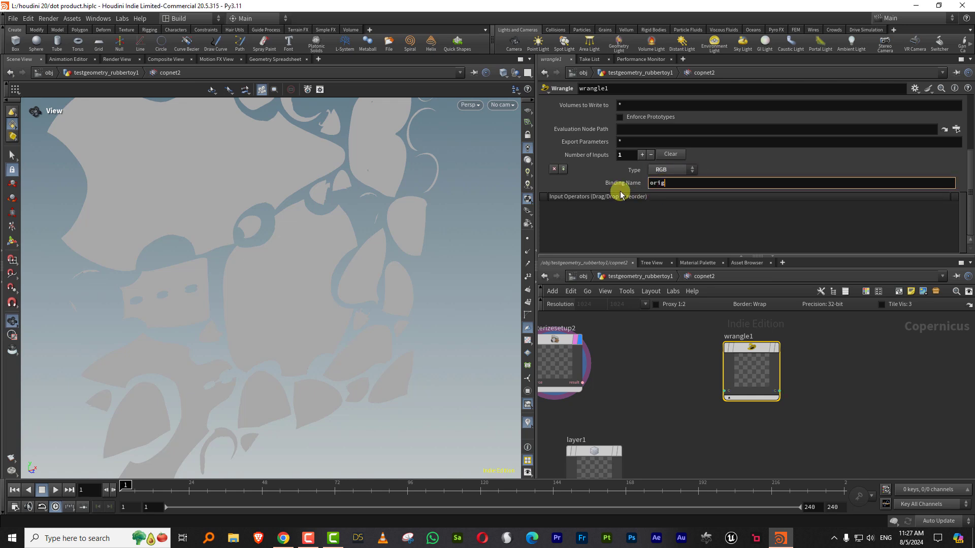
text(origP)
key(Return)
click(643, 154)
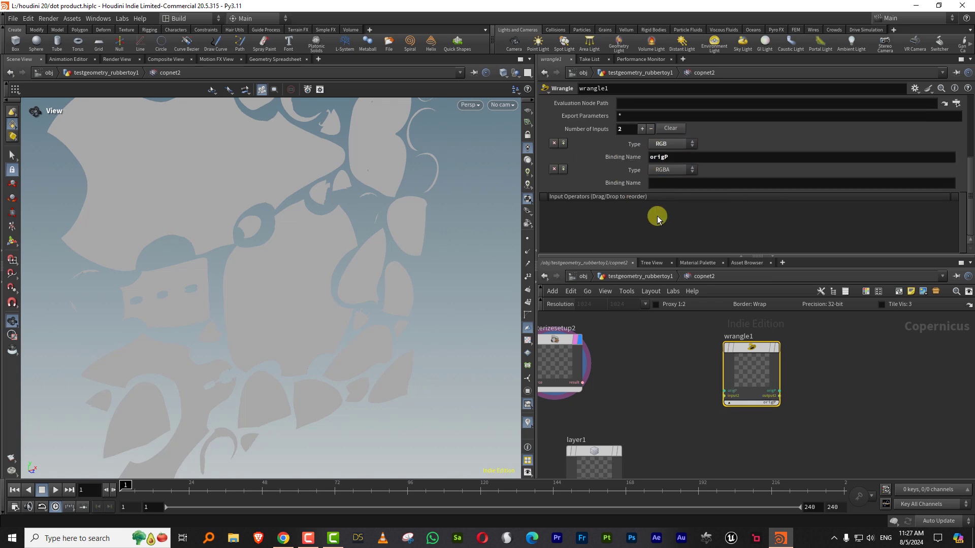
click(671, 171)
click(664, 226)
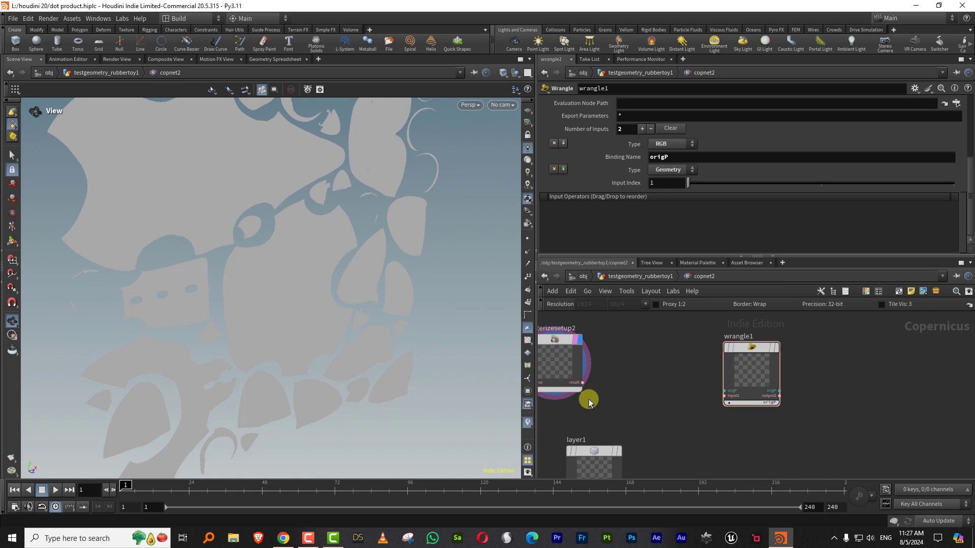
- Connect rasterizesetup2 to wrangle1's geometry input and layer1 to its origP input
drag(602, 444, 637, 328)
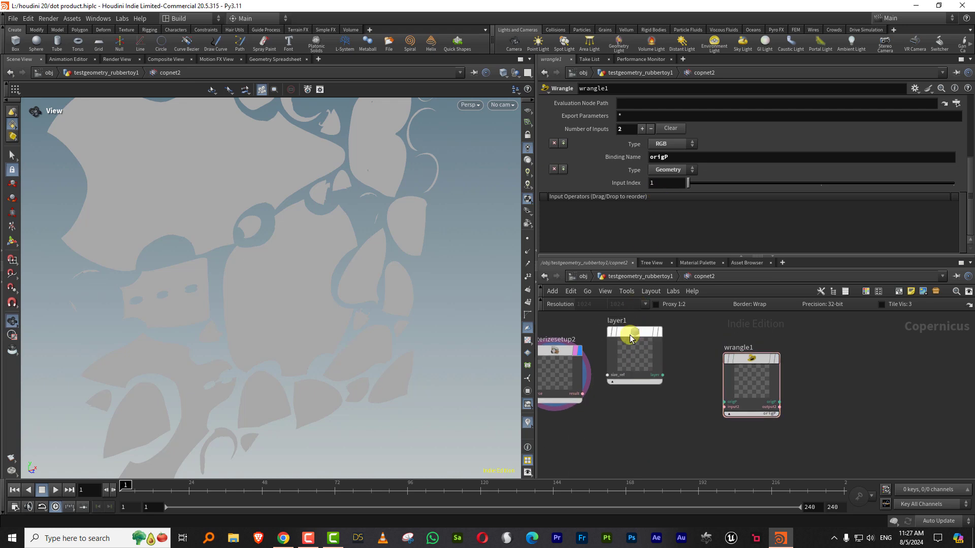
click(582, 393)
click(724, 406)
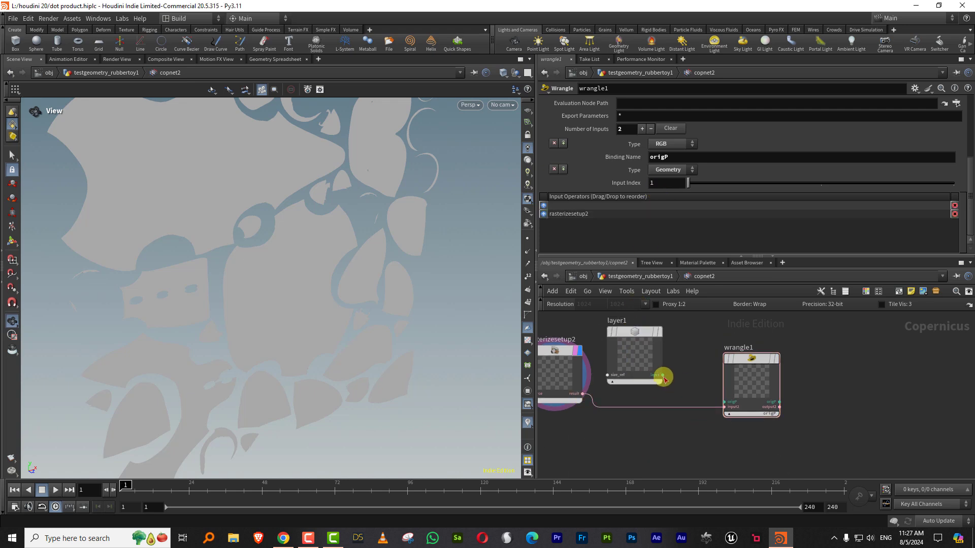
click(663, 376)
click(725, 402)
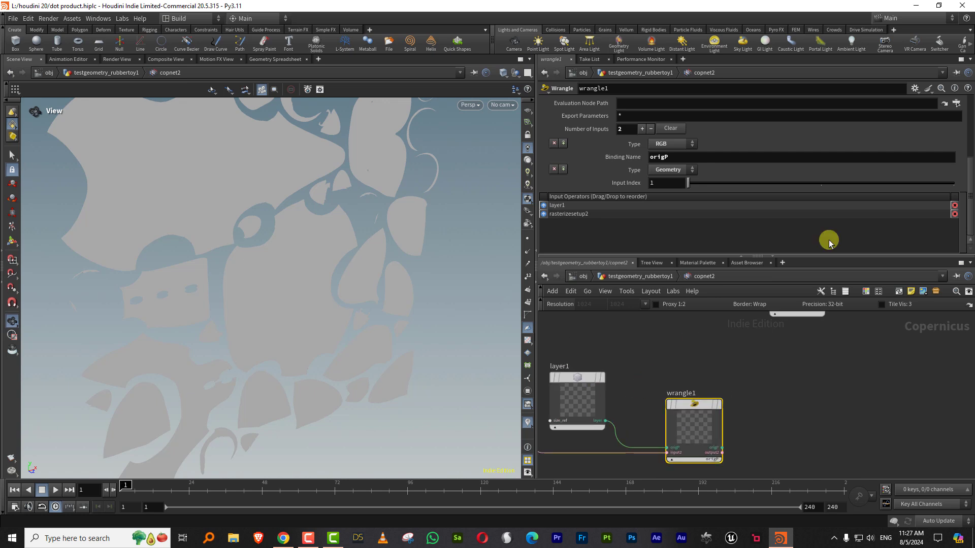
drag(801, 257, 862, 300)
scroll(875, 157, up, 4)
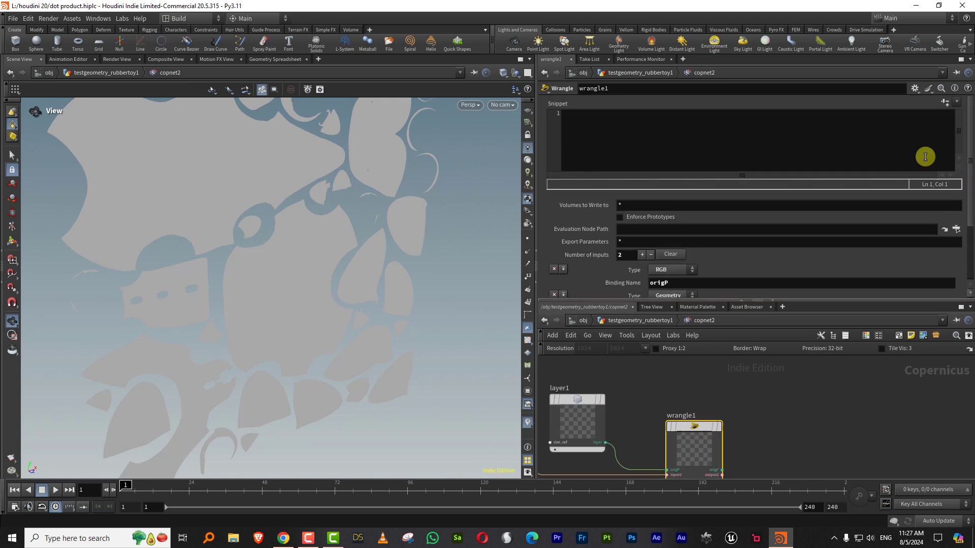
click(636, 133)
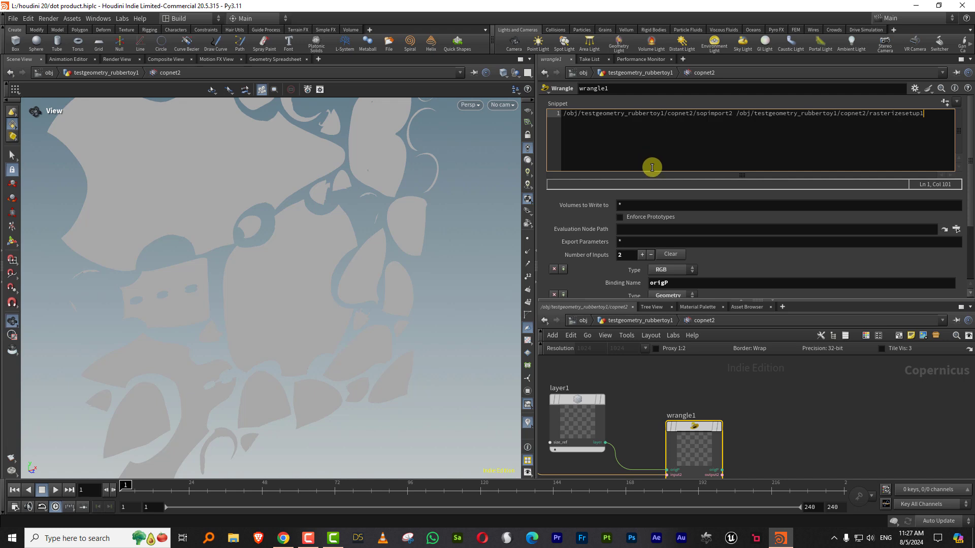
key(ctrl+a)
key(BackSpace)
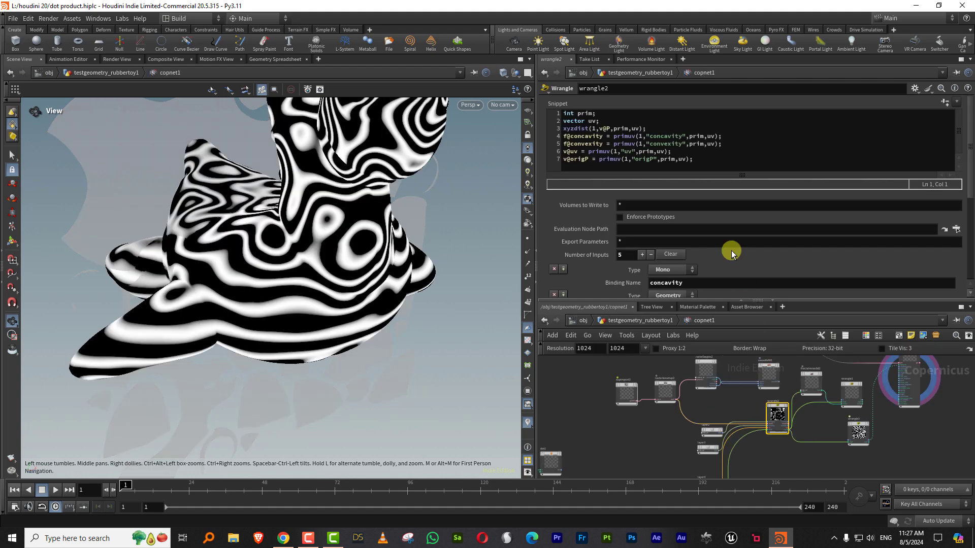
- Copy the first four lines of the wrangle2 snippet in copnet1 into the wrangle1 snippet in copnet2
drag(723, 136, 562, 112)
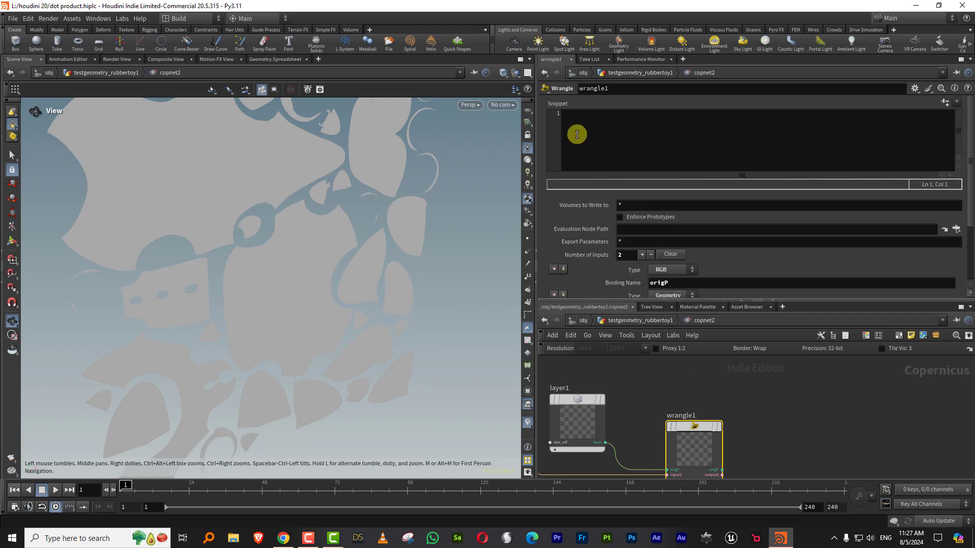
click(576, 134)
key(ctrl+v)
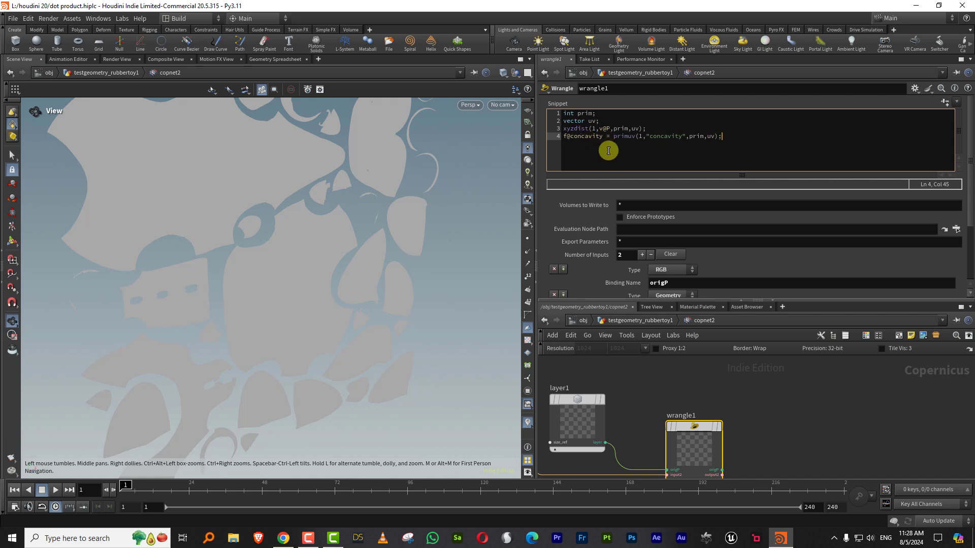
- Rewrite the snippet's last line as v@origP = primuv(1,"origP",prim,uv);
click(567, 136)
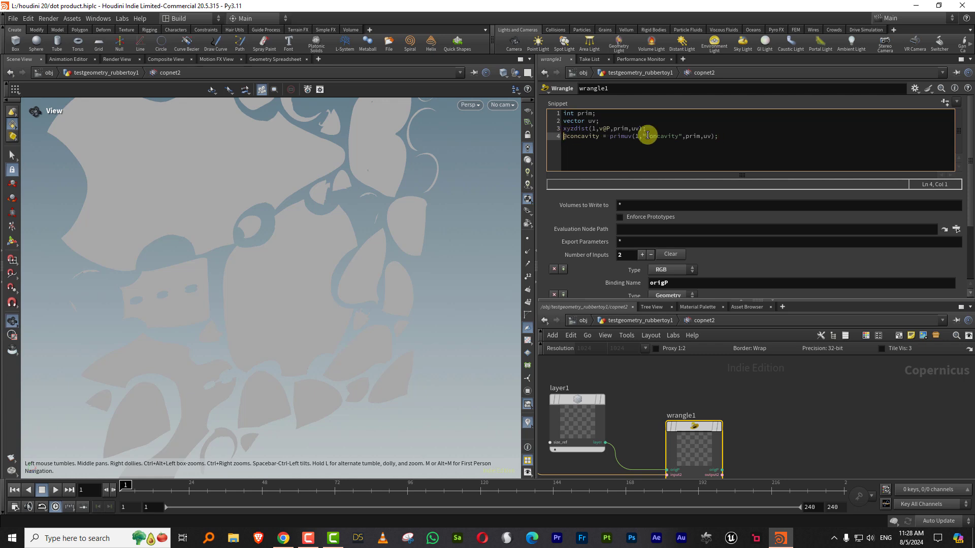
key(Delete)
key(Delete)
key(Delete)
key(Delete)
key(Delete)
key(Delete)
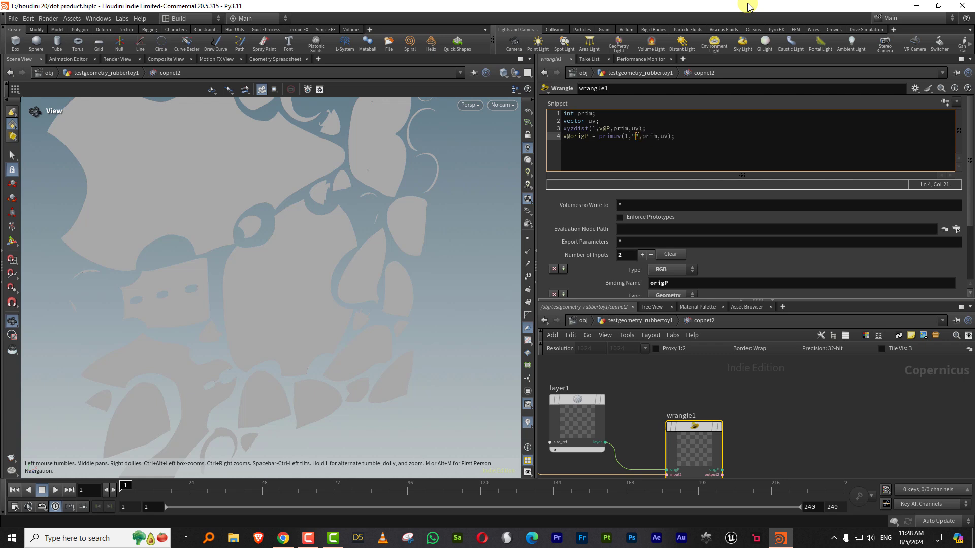
click(591, 145)
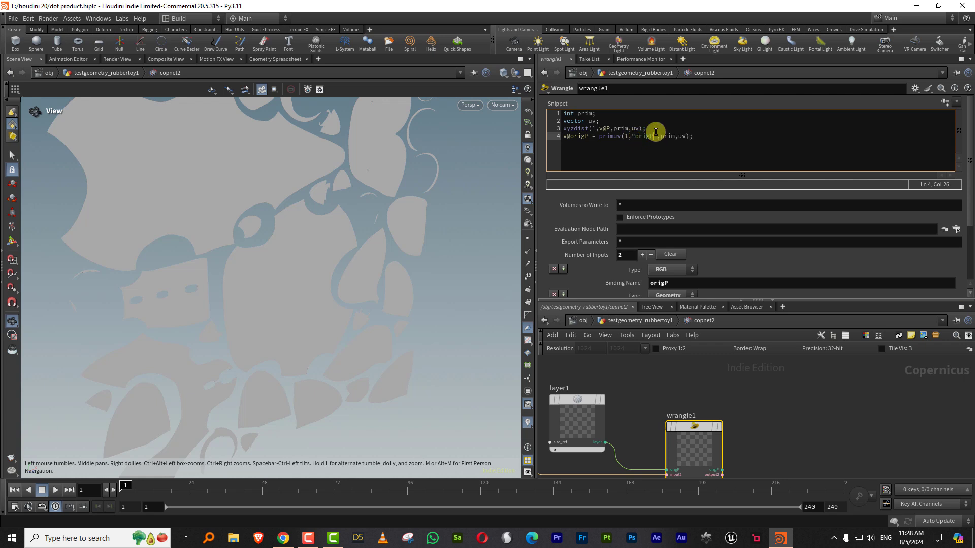
key(Right)
key(Right)
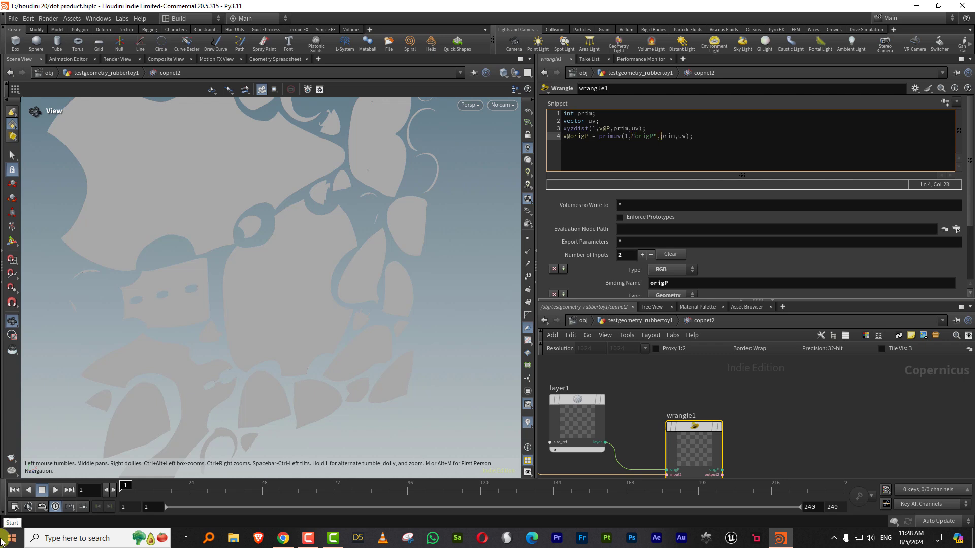
key(Right)
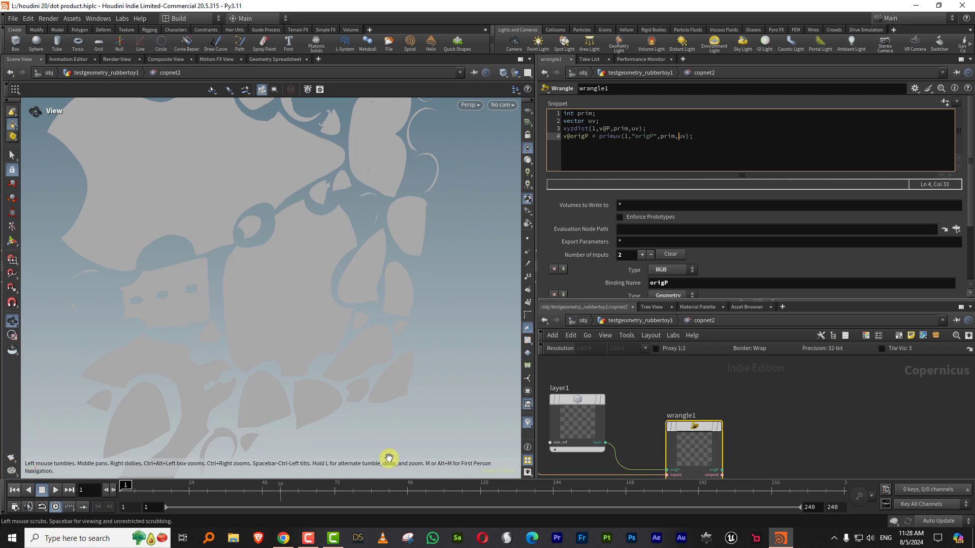
- Apply the snippet and display wrangle1's result in the viewport
click(764, 378)
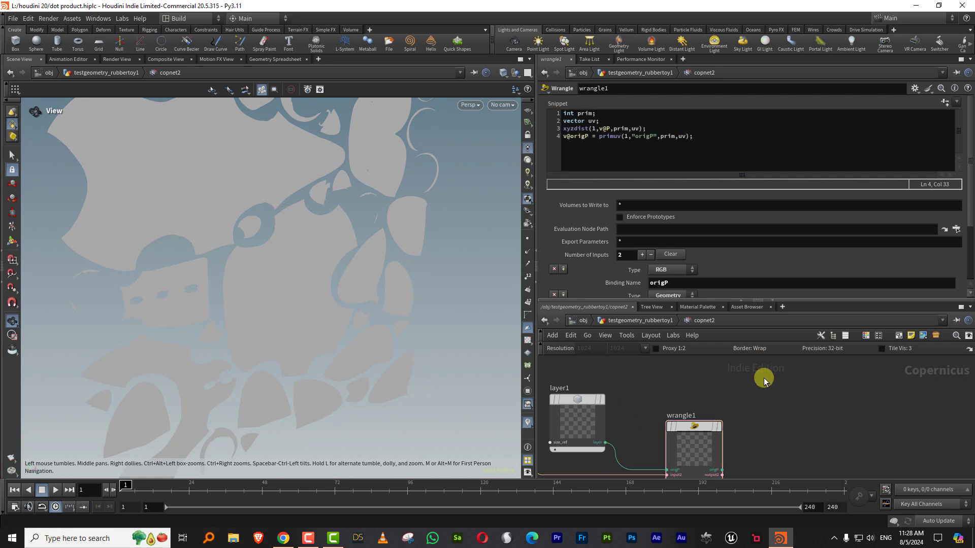
click(717, 427)
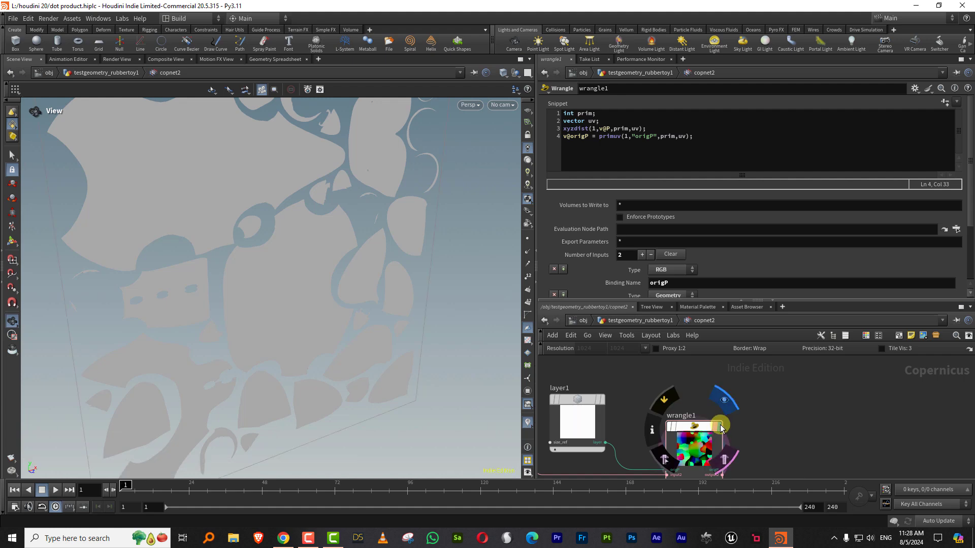
click(717, 427)
drag(323, 273, 296, 257)
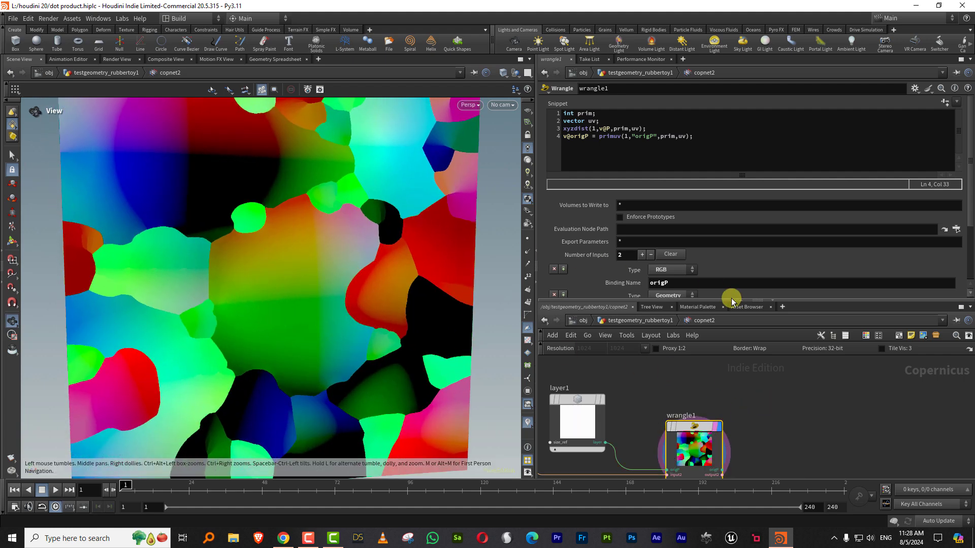
- Display the origP output of rasterizegeo1 in the viewport to compare it with the wrangle's result
drag(723, 300, 726, 191)
middle_drag(716, 262, 668, 370)
middle_drag(688, 316, 726, 402)
middle_drag(594, 319, 760, 286)
scroll(715, 336, up, 2)
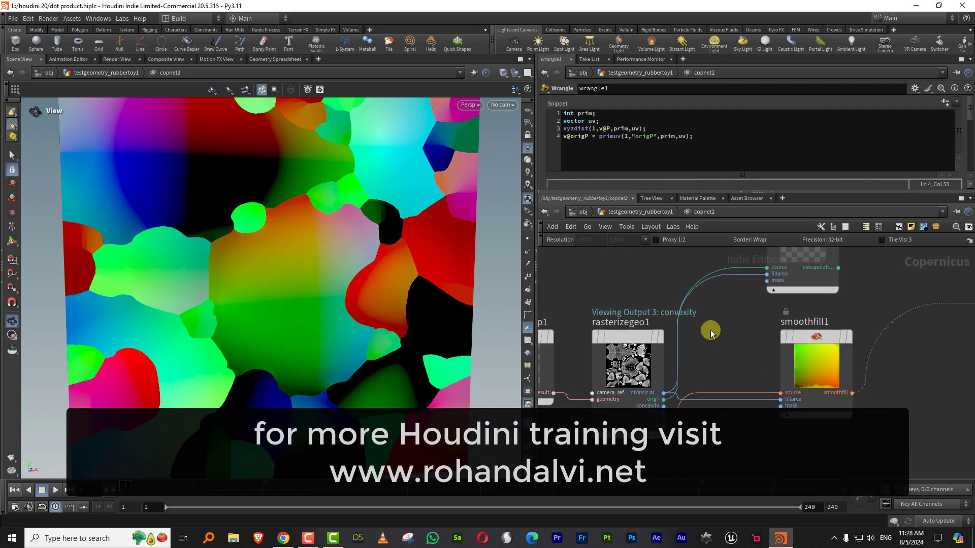
click(655, 340)
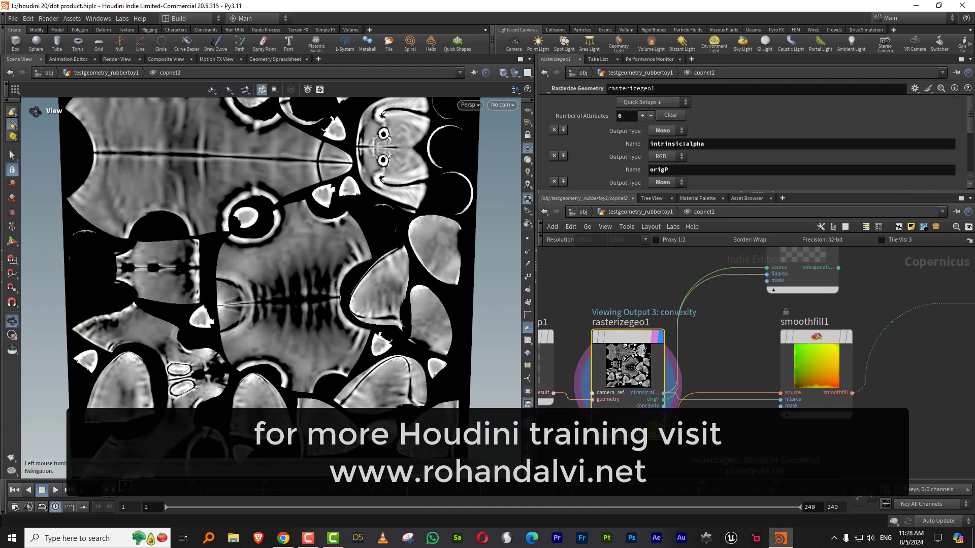
click(653, 436)
click(670, 452)
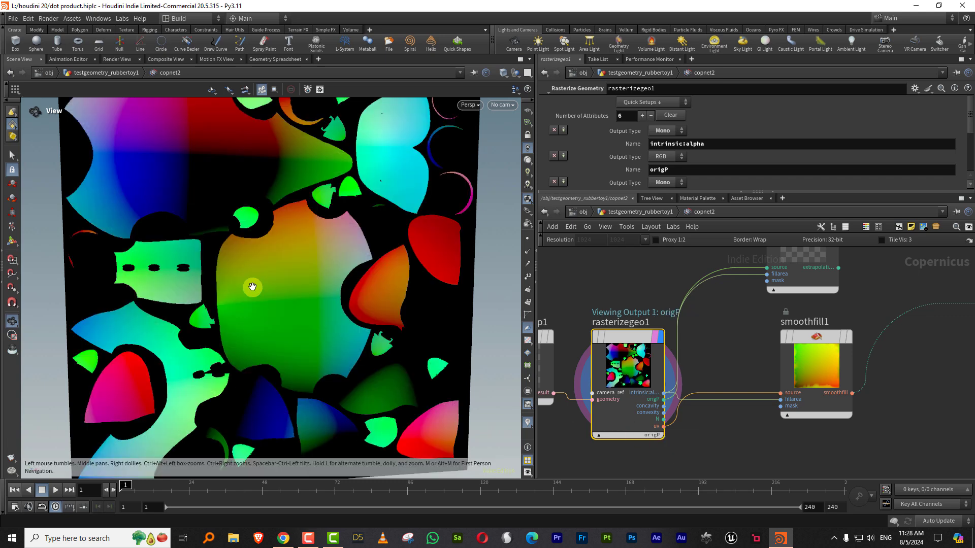
- Return the viewport display to wrangle1 and examine how its origP colours extend beyond the UV islands
scroll(231, 267, down, 5)
middle_drag(740, 470, 736, 262)
middle_drag(740, 297, 551, 268)
click(733, 360)
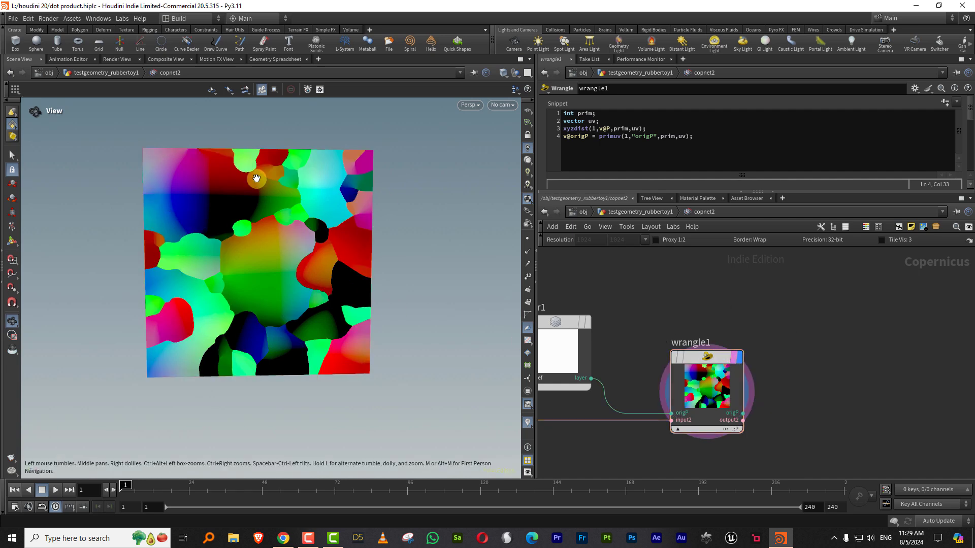
- Connect fractalnoise3d1's noise output to the basecolor input of previewmaterial1
middle_drag(821, 297, 712, 396)
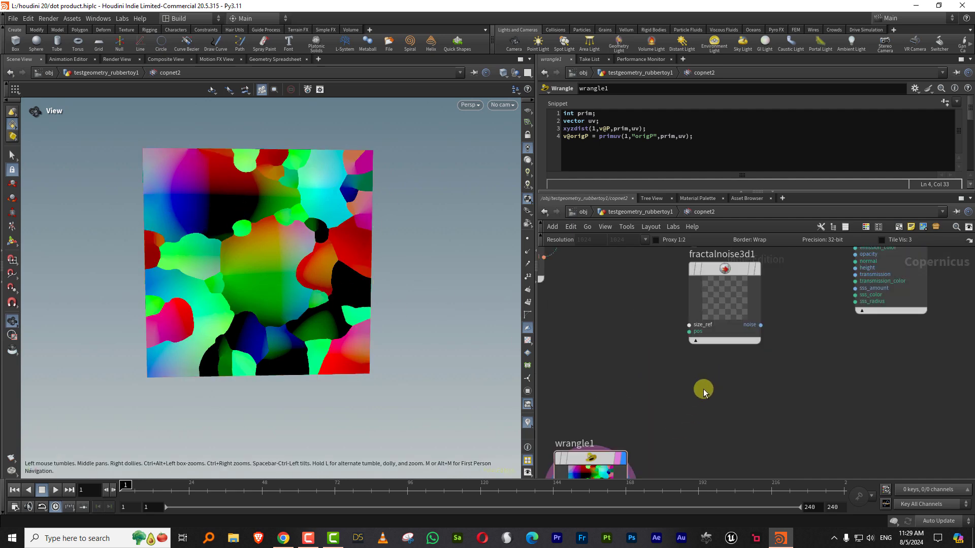
scroll(697, 395, down, 2)
middle_drag(737, 360, 712, 404)
click(718, 385)
click(785, 257)
- Move fractalnoise3d1 beside wrangle1 and feed wrangle1's origP output into its pos input
middle_drag(708, 361, 761, 277)
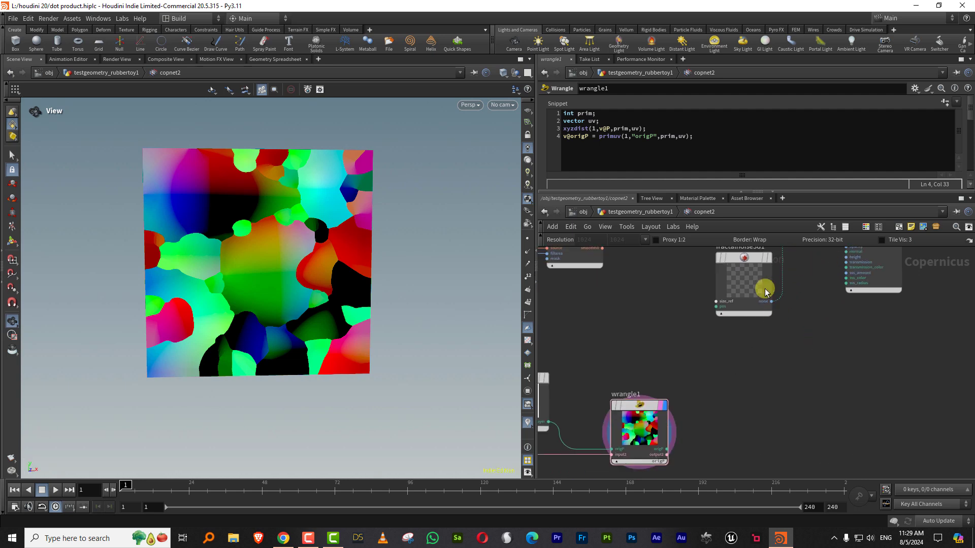
drag(747, 269, 754, 344)
scroll(701, 359, up, 3)
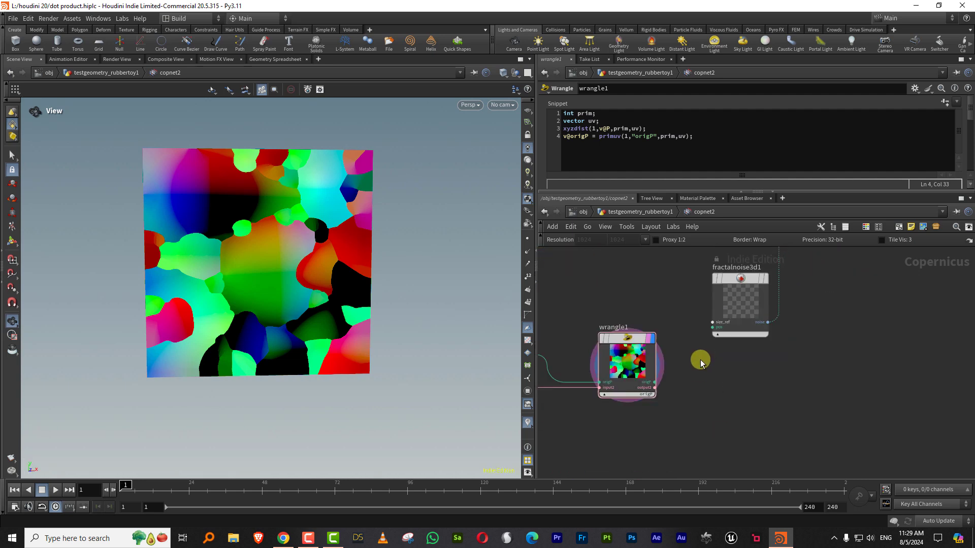
click(653, 385)
click(704, 322)
- Display previewmaterial1 in the viewport and inspect the noise on the rubber toy from several angles
middle_drag(828, 249, 704, 424)
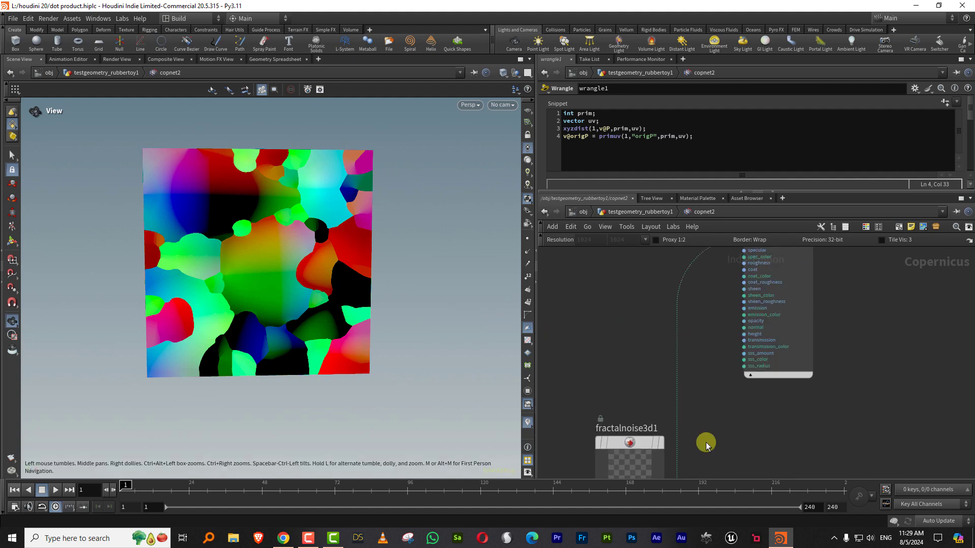
middle_drag(689, 261, 636, 401)
click(755, 324)
right_drag(193, 270, 244, 224)
drag(244, 224, 172, 309)
right_drag(172, 310, 262, 258)
drag(262, 258, 239, 234)
right_drag(292, 225, 244, 271)
drag(244, 271, 306, 287)
- Set fractalnoise3d1's Contrast to 0.756 and view the noise on the toy's body
middle_drag(574, 436, 655, 282)
click(628, 413)
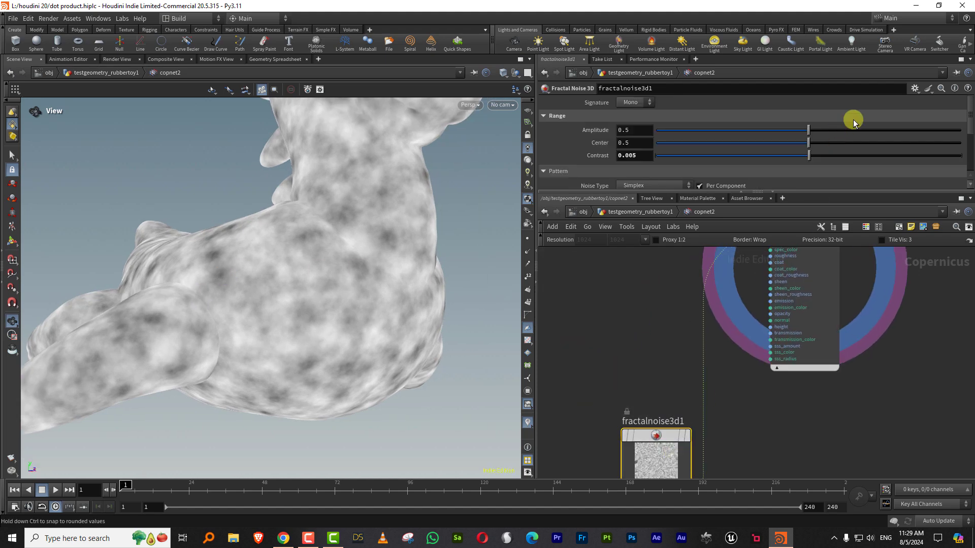
click(922, 155)
drag(283, 305, 385, 273)
- Feed smoothfill1's output into fractalnoise3d1's pos input and inspect the noise up close for seams
middle_drag(625, 358, 797, 303)
scroll(769, 308, down, 2)
middle_drag(707, 266, 730, 381)
middle_drag(652, 342, 671, 330)
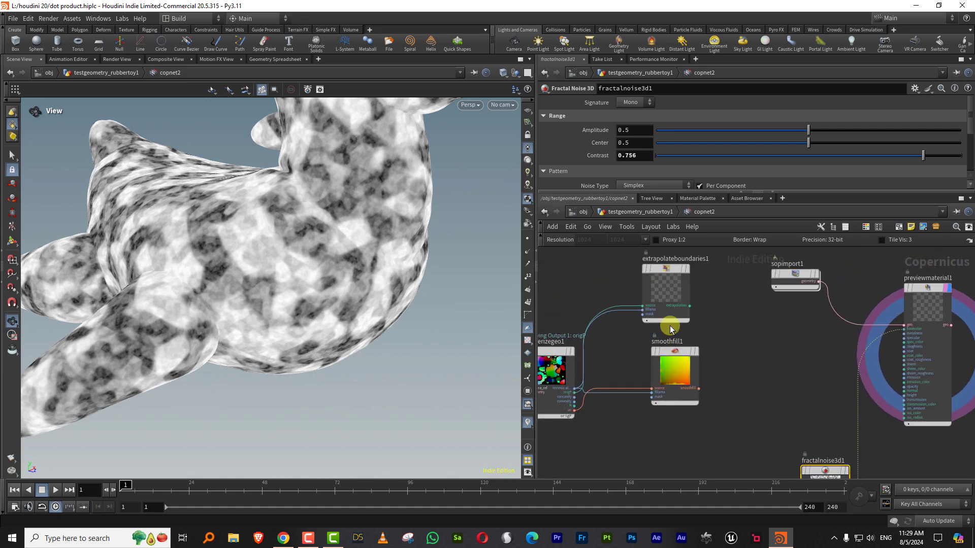
click(692, 310)
scroll(758, 337, down, 5)
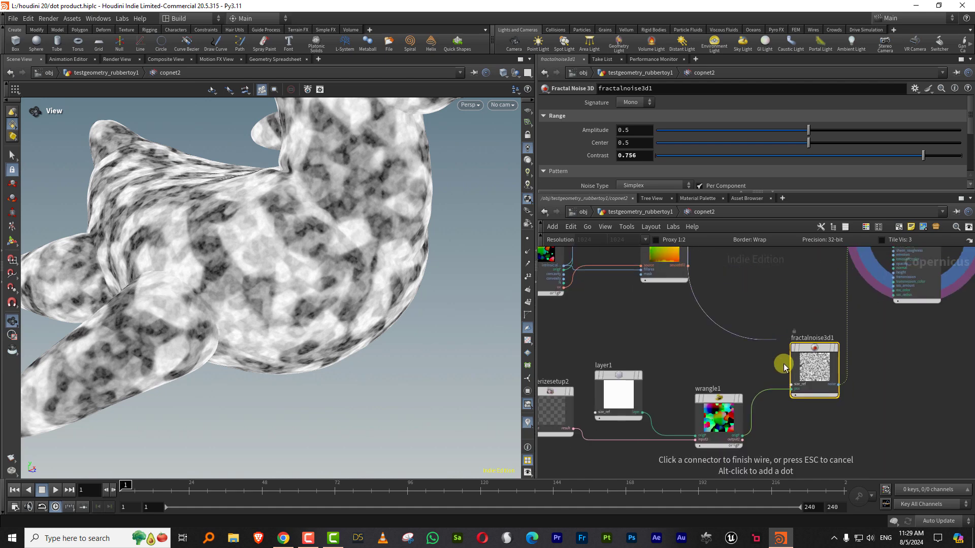
click(777, 394)
drag(217, 299, 361, 278)
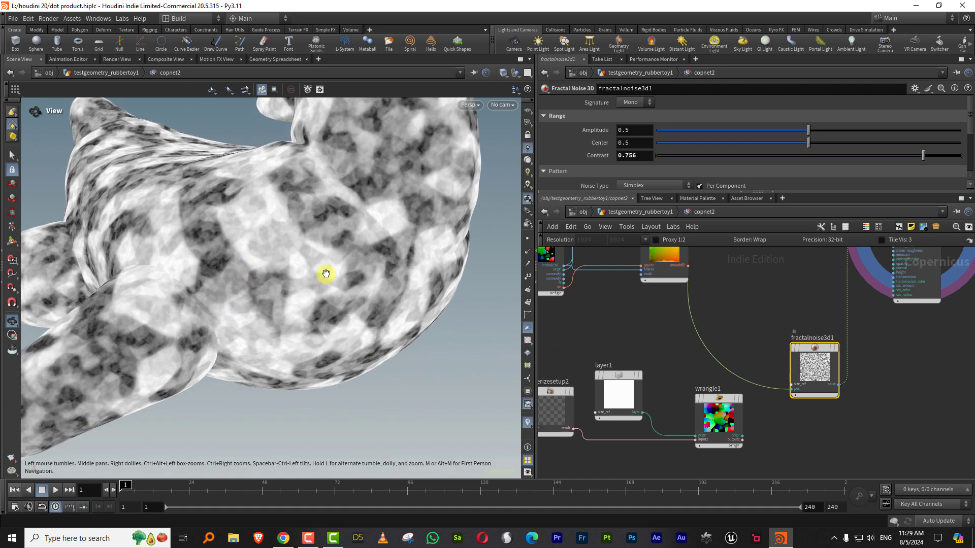
scroll(747, 325, up, 4)
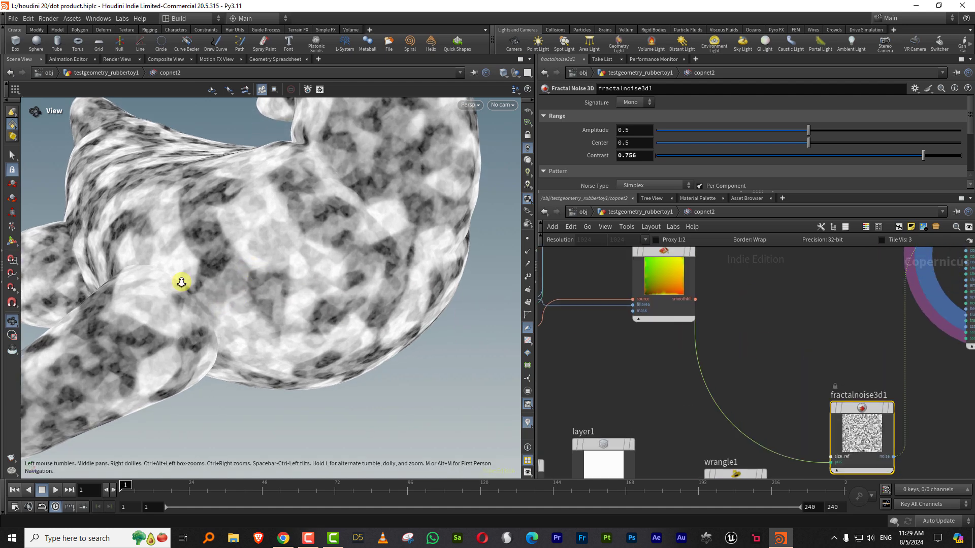
scroll(242, 262, up, 5)
scroll(243, 262, up, 4)
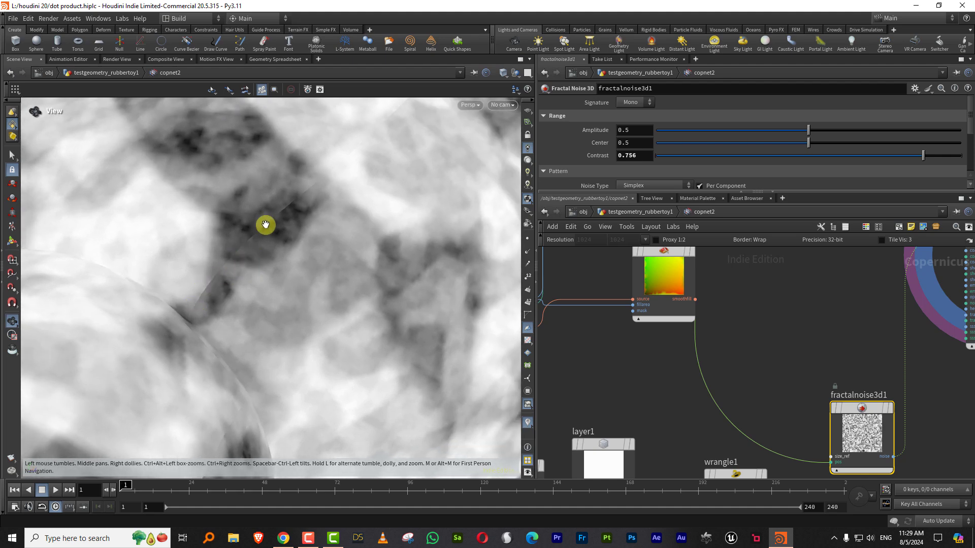
- Reconnect wrangle1's origP output to the pos input of fractalnoise3d1
middle_drag(708, 374, 702, 297)
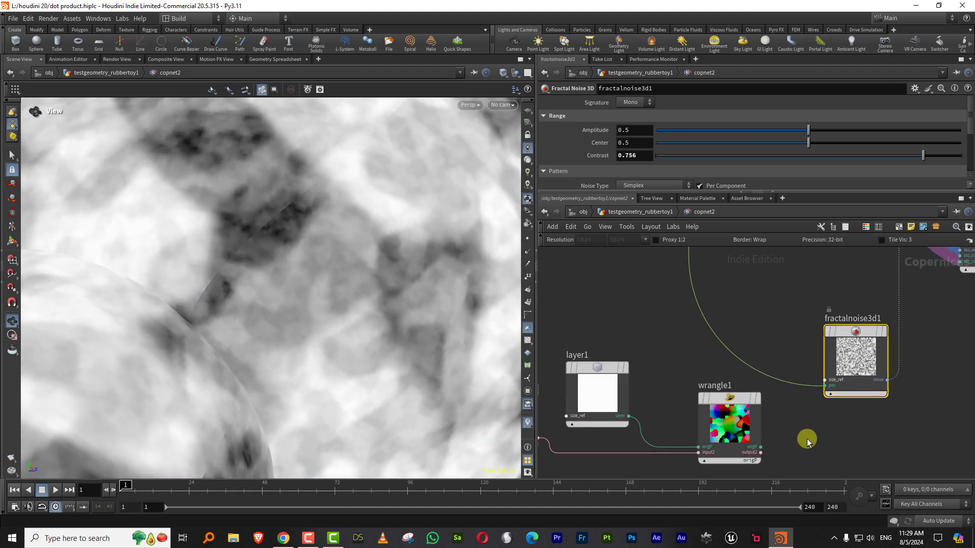
click(760, 448)
click(812, 387)
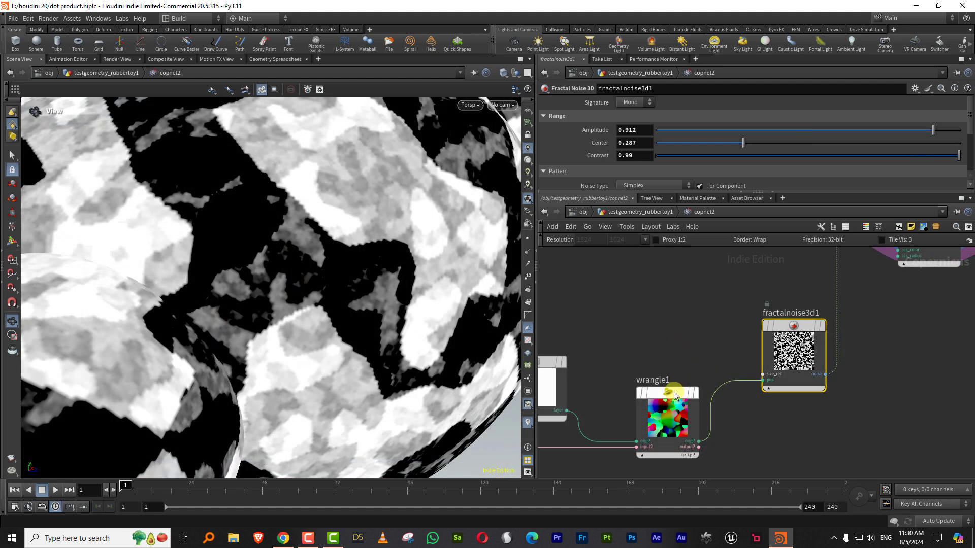
- Select wrangle1 and space it and layer1 apart in the network
click(668, 401)
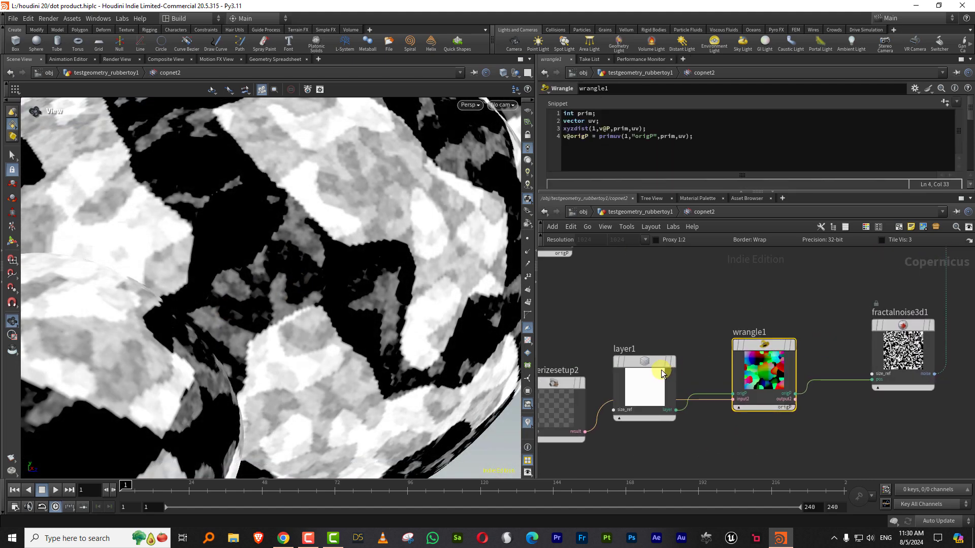
drag(668, 364, 656, 326)
middle_drag(652, 405, 725, 312)
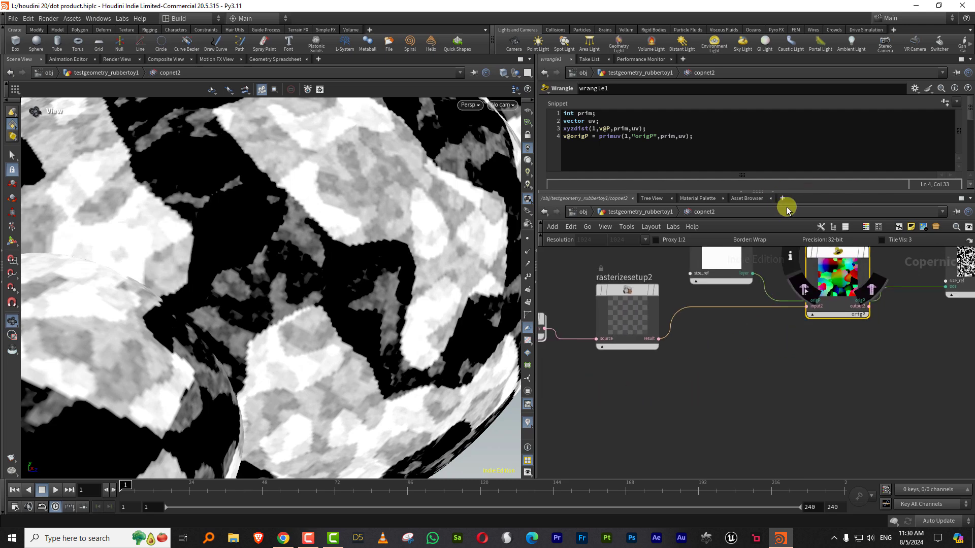
middle_drag(748, 368, 698, 495)
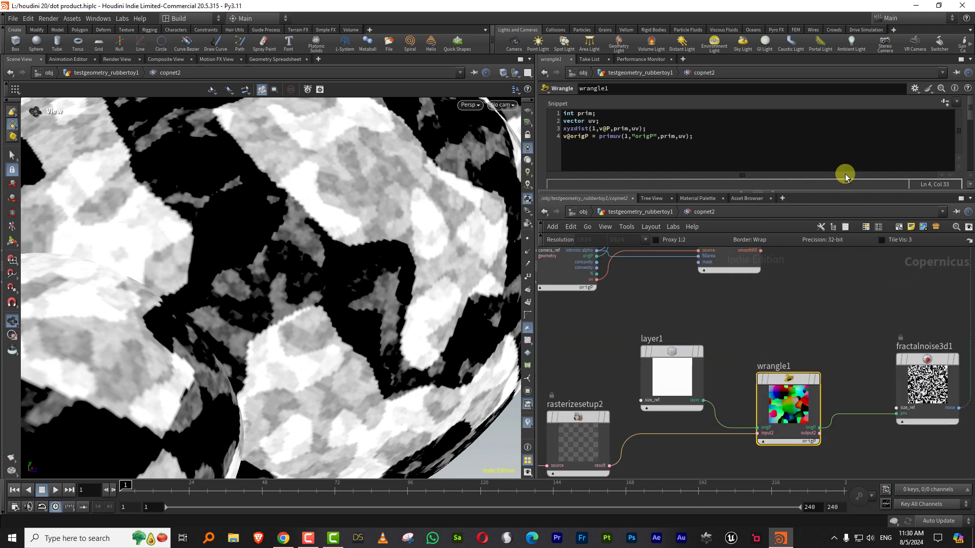
- Add a third input to wrangle1 with type Mono and the binding name convexity
drag(706, 194, 704, 288)
drag(972, 205, 970, 254)
click(642, 170)
click(673, 211)
click(674, 220)
click(673, 225)
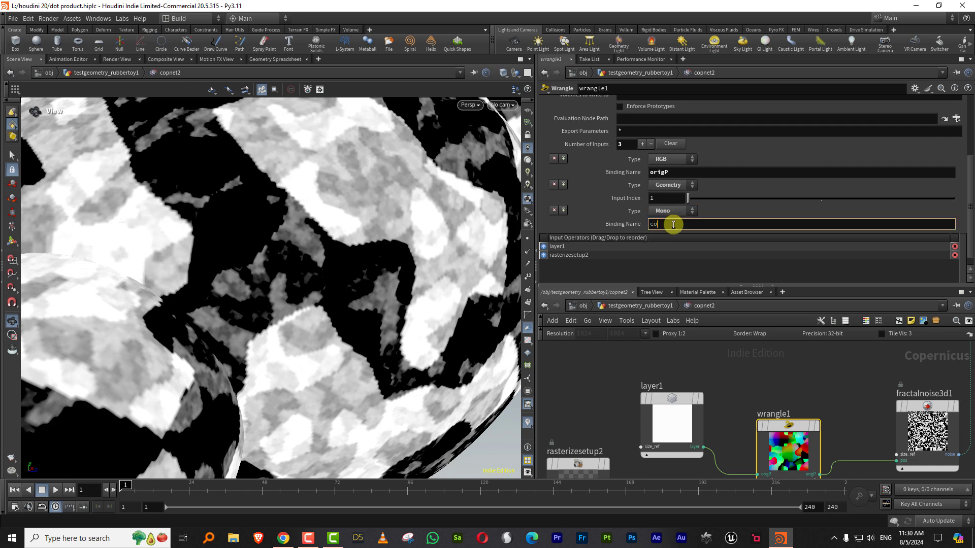
key(Return)
- Duplicate layer1 and place the copy below wrangle1's other input nodes
click(673, 401)
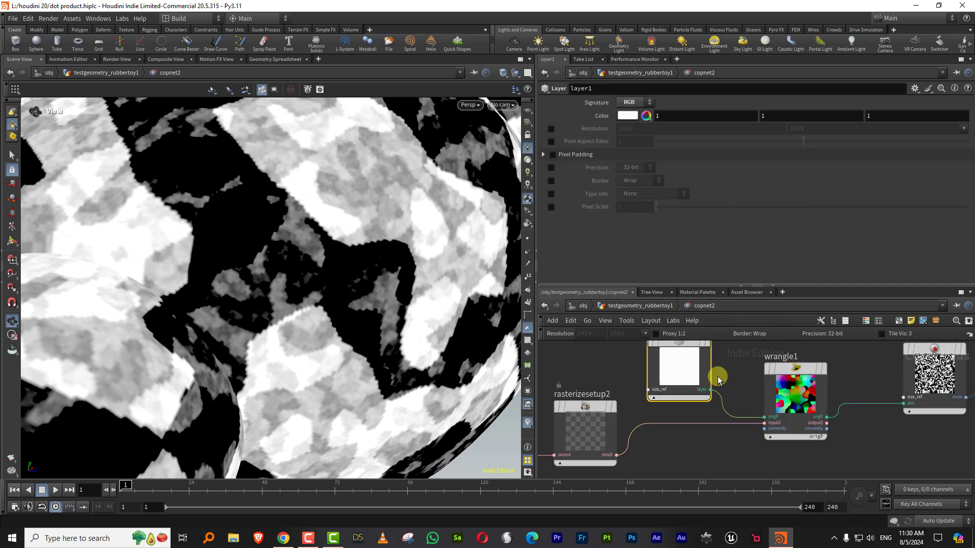
click(640, 440)
middle_drag(663, 445, 670, 391)
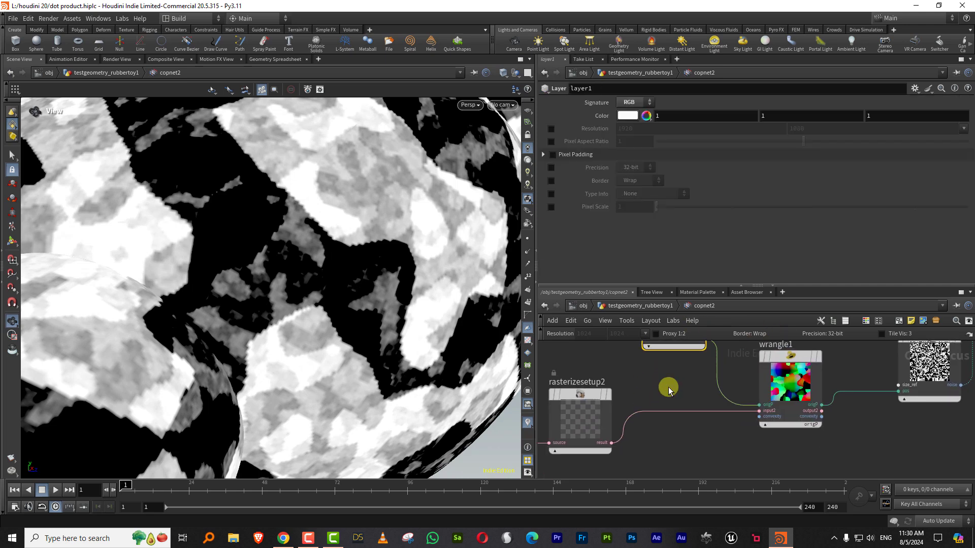
key(ctrl+c)
key(ctrl+v)
drag(686, 394, 687, 466)
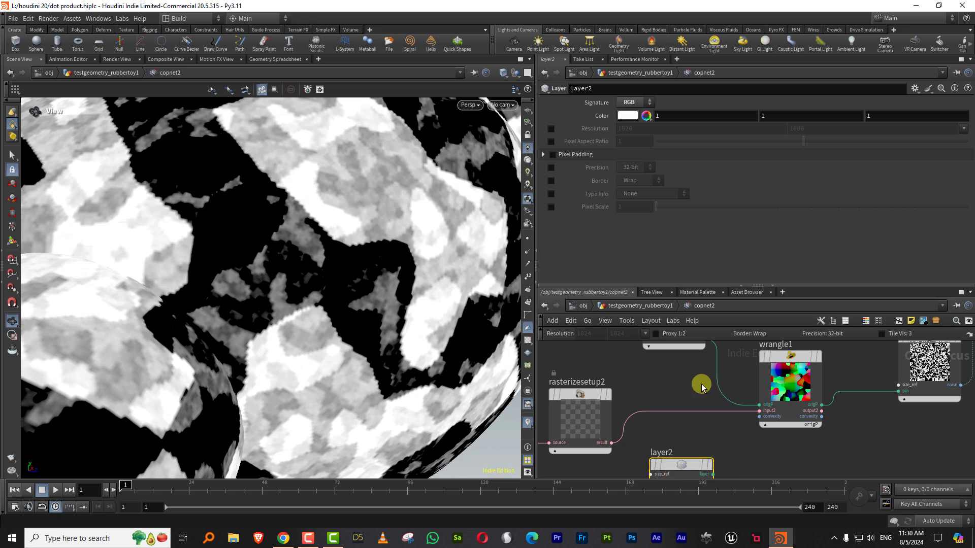
- Set layer2's signature to Mono and connect its layer output to wrangle1's convexity input
click(628, 100)
click(630, 108)
scroll(731, 381, down, 2)
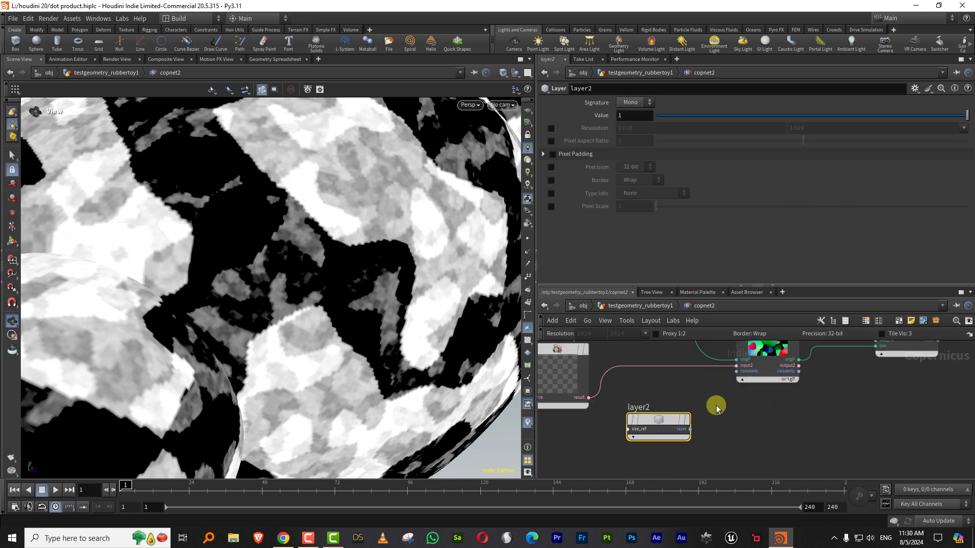
click(690, 429)
click(736, 372)
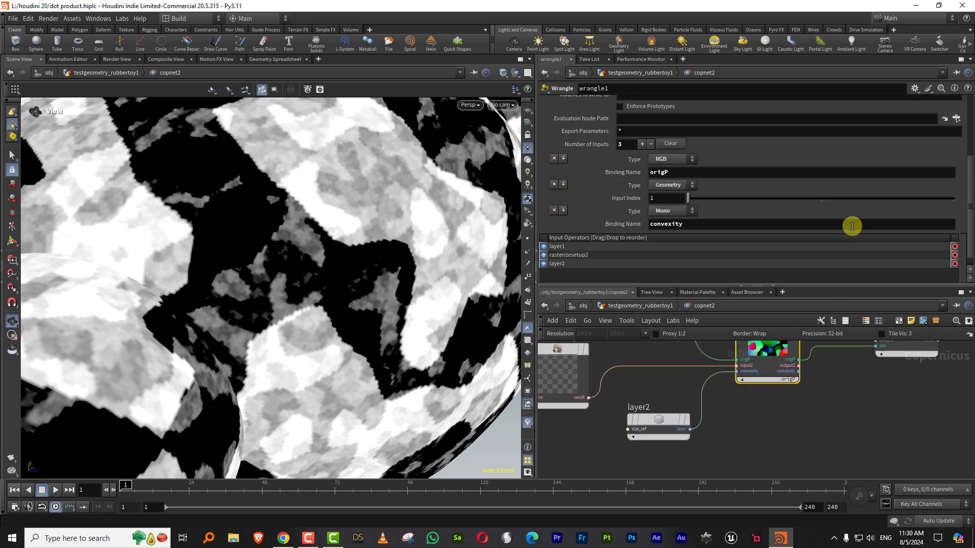
- Add the line f@convexity = primuv(1,"convexity",prim,uv); at the end of wrangle1's snippet
drag(970, 180, 965, 119)
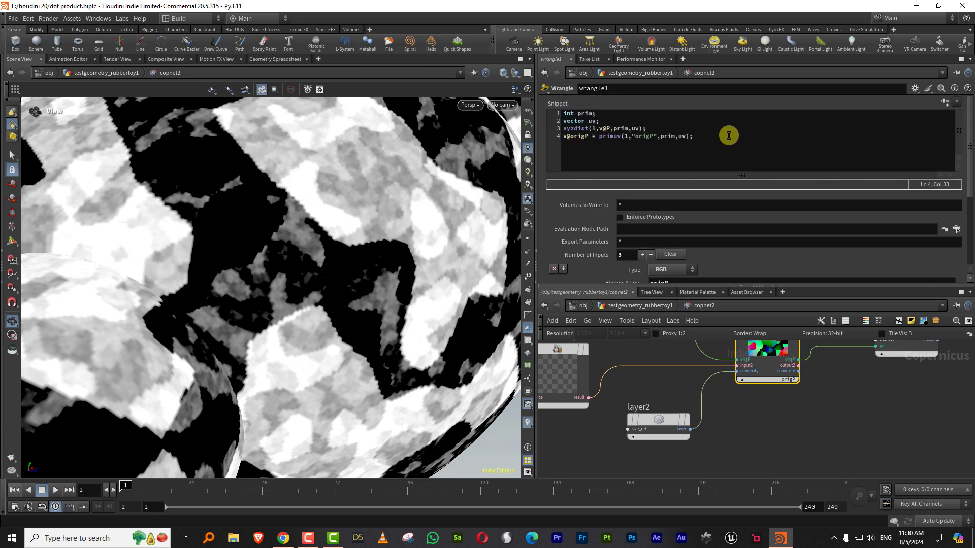
drag(728, 136, 570, 145)
click(711, 142)
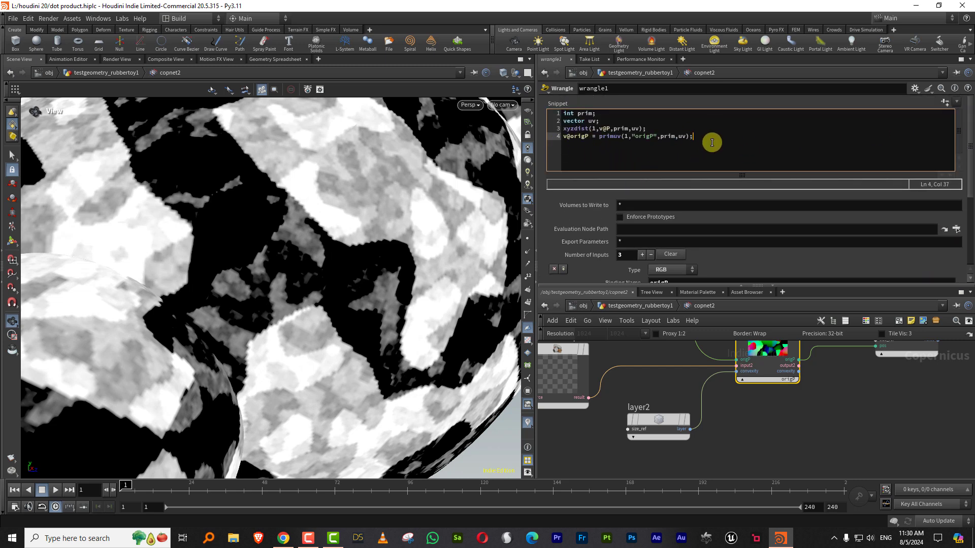
key(ctrl+v)
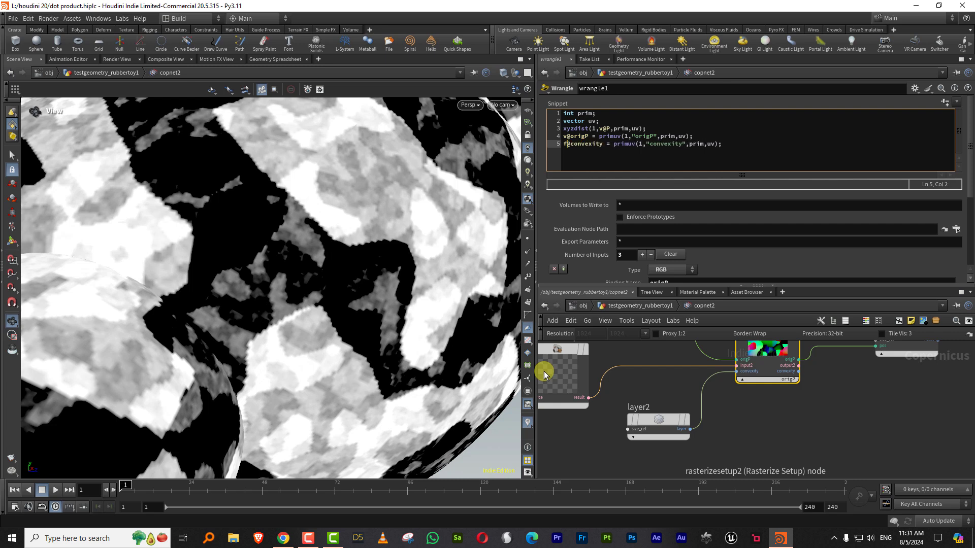
- Connect wrangle1's convexity output to previewmaterial1's basecolor and inspect the toy's surface for seams
middle_drag(840, 398, 656, 462)
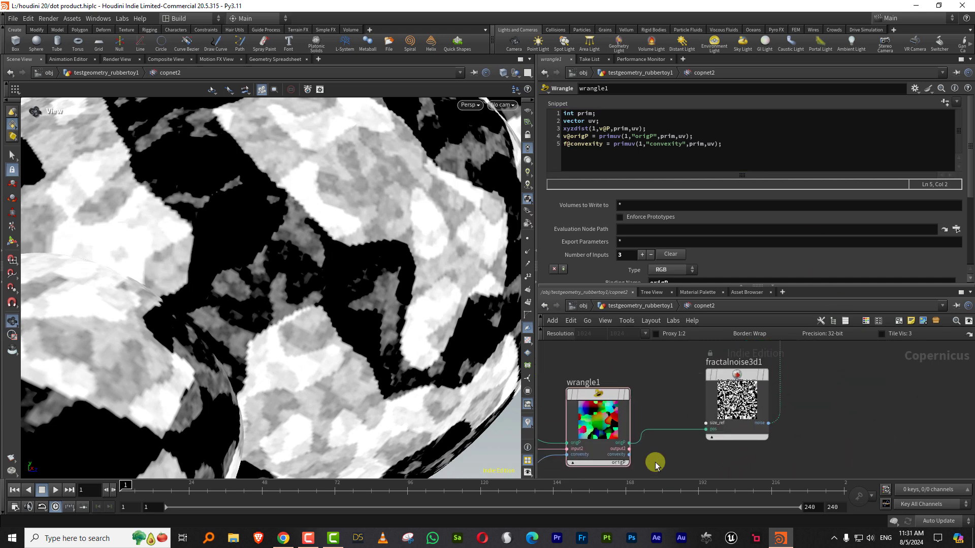
middle_drag(800, 376, 675, 522)
middle_drag(683, 396, 676, 465)
click(694, 400)
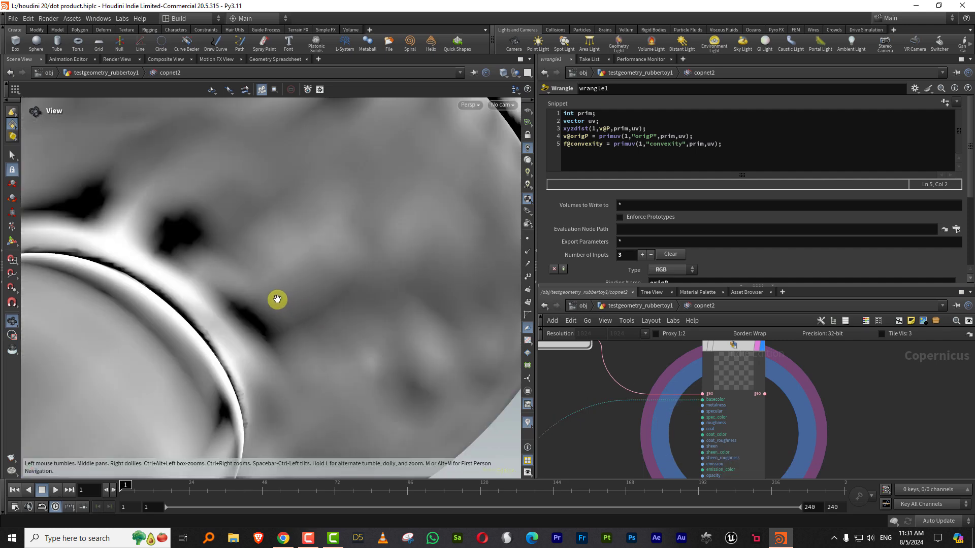
right_drag(271, 303, 267, 290)
drag(268, 289, 264, 294)
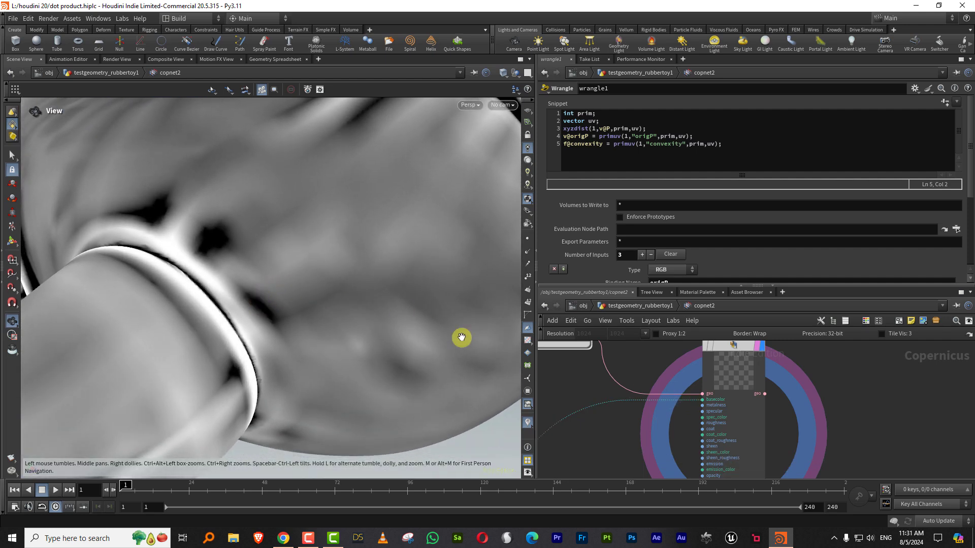
- Feed rasterizegeo1's convexity output into previewmaterial1's basecolor to compare it with the wrangle's result
middle_drag(574, 415, 729, 387)
scroll(682, 378, down, 3)
middle_drag(542, 393, 618, 384)
scroll(633, 405, up, 2)
click(590, 426)
middle_drag(793, 345, 595, 413)
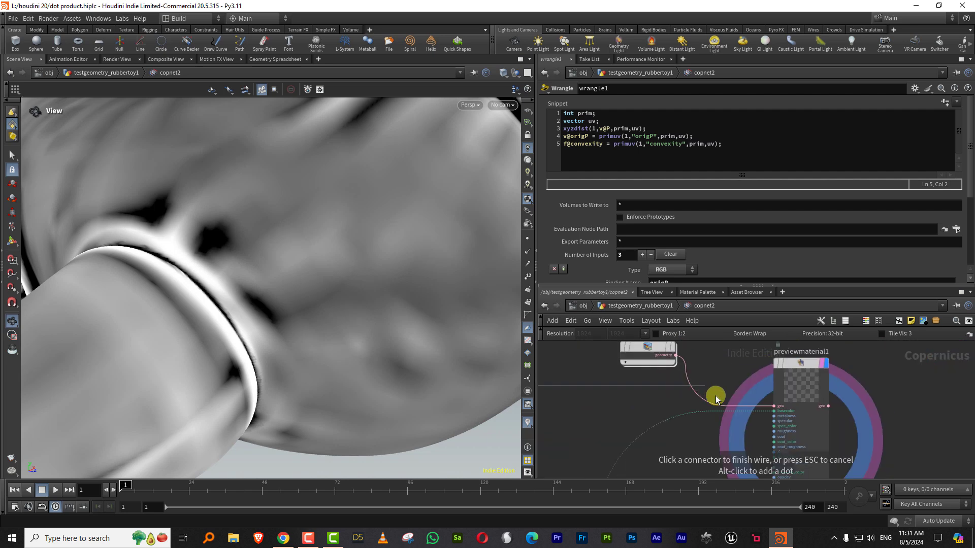
click(760, 407)
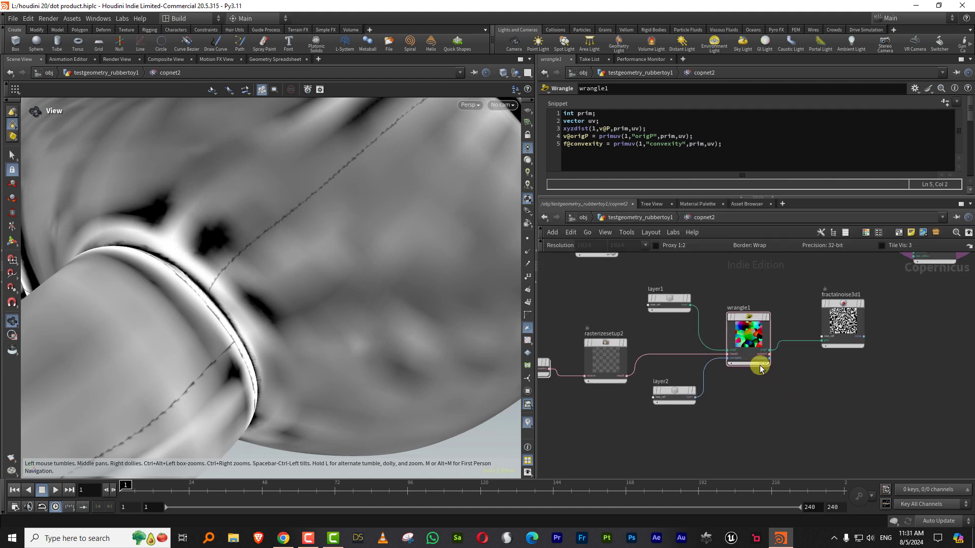
- Add a fourth input to wrangle1 with type UV and the binding name uv
scroll(731, 394, up, 2)
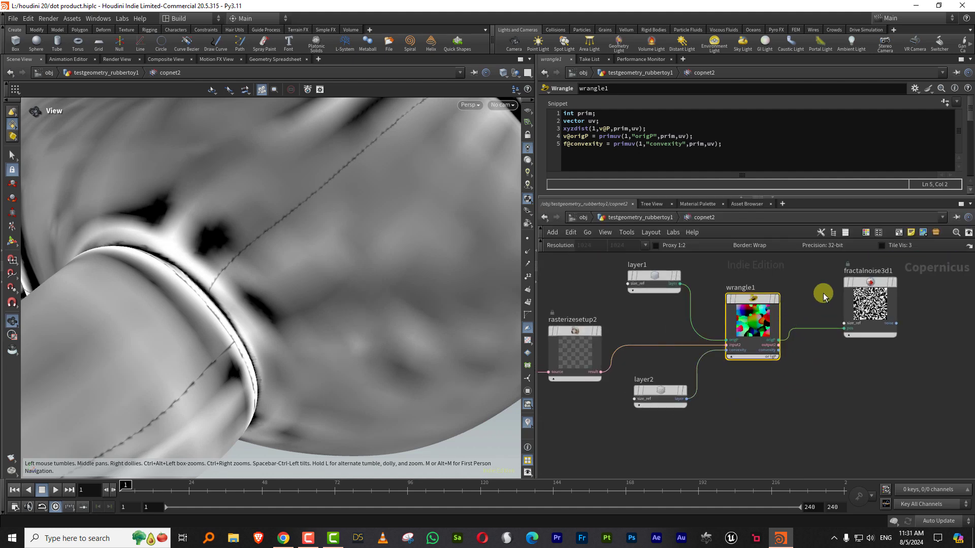
drag(870, 197, 894, 310)
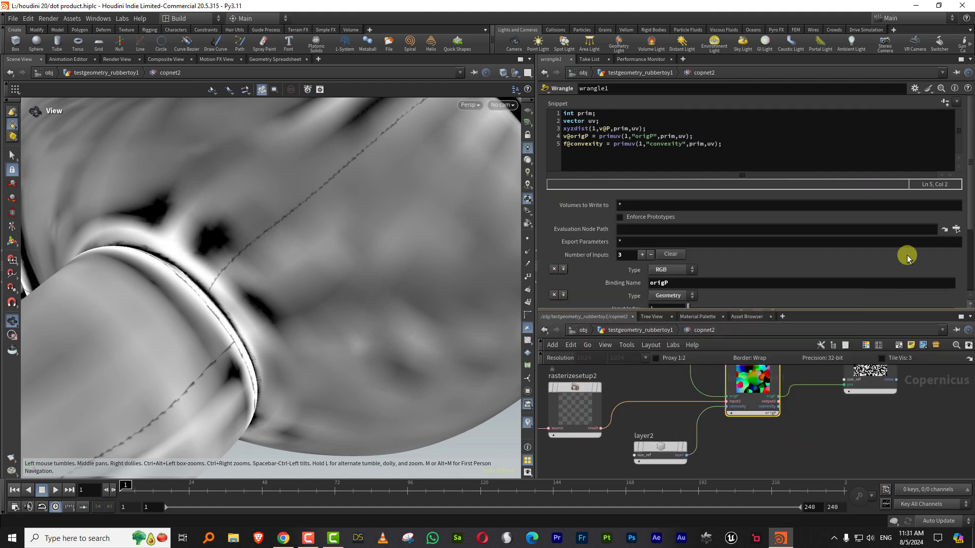
drag(970, 191, 959, 259)
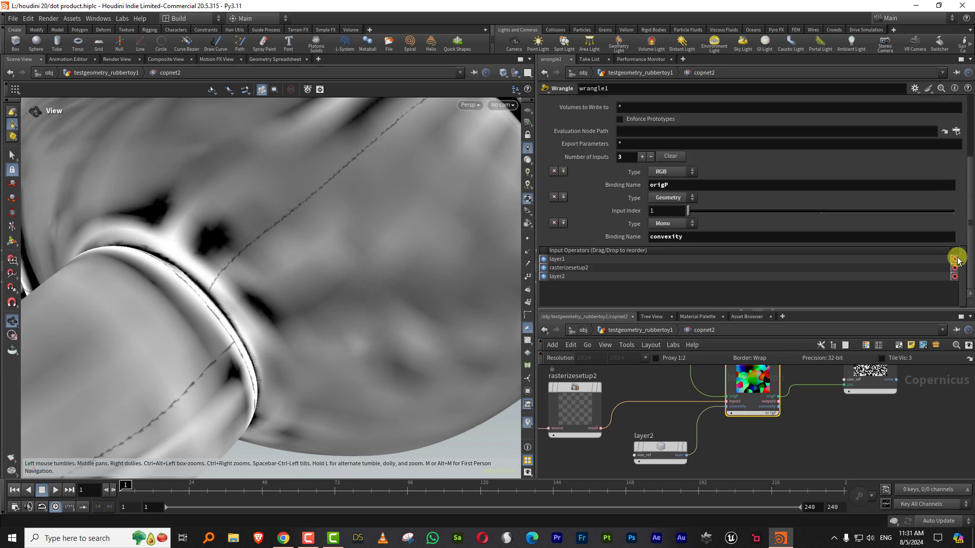
click(641, 158)
click(673, 224)
click(668, 235)
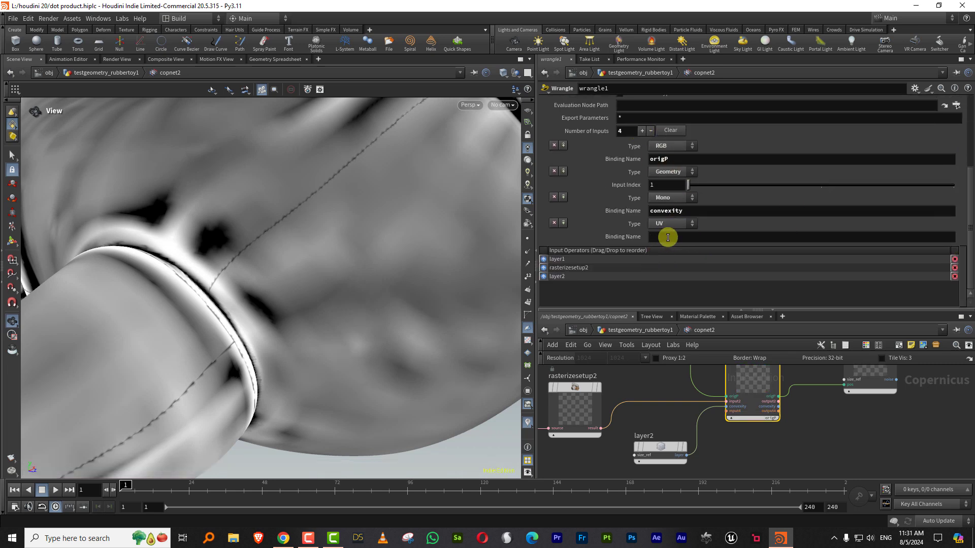
click(668, 236)
text(uv)
key(Return)
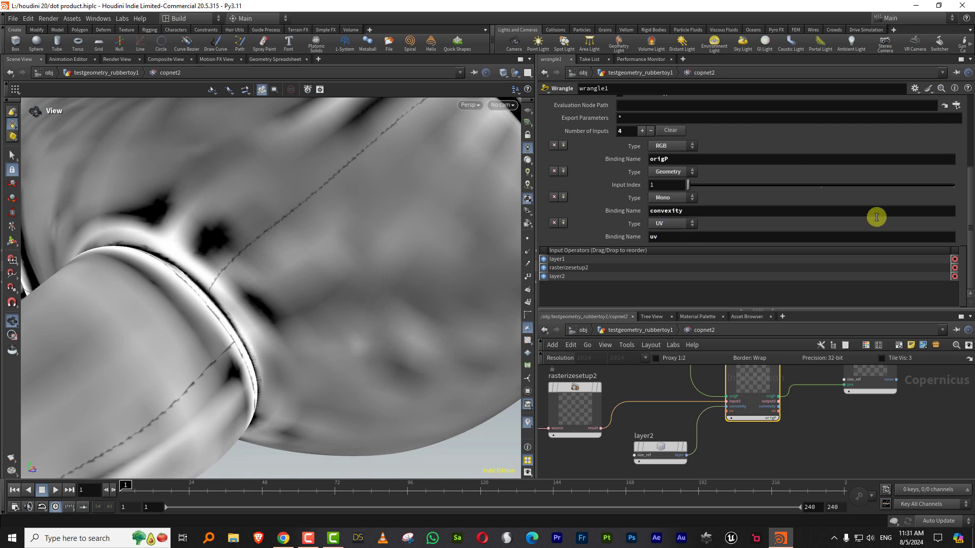
- Add the line v@uv = primuv(1,"uv",prim,uv); at the end of wrangle1's snippet
scroll(968, 215, up, 3)
drag(721, 144, 561, 147)
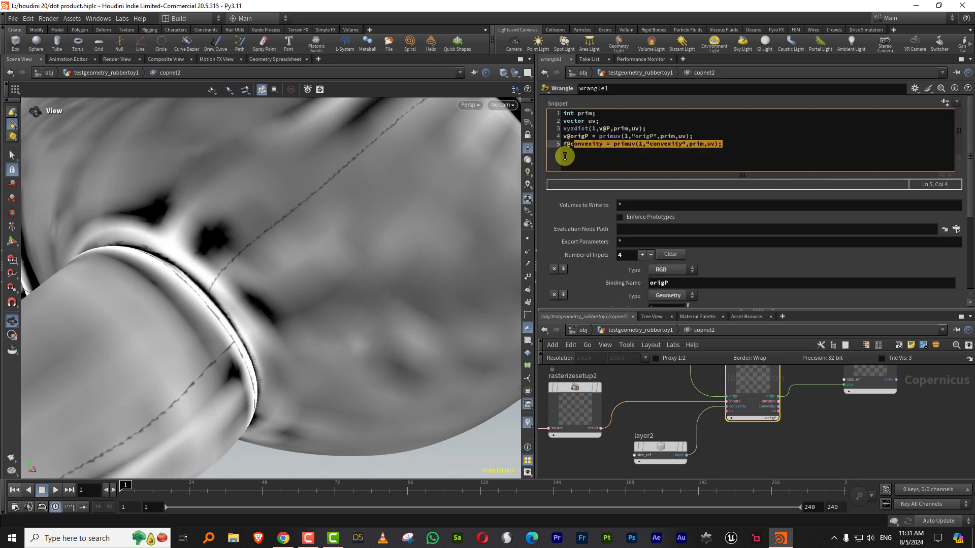
click(733, 141)
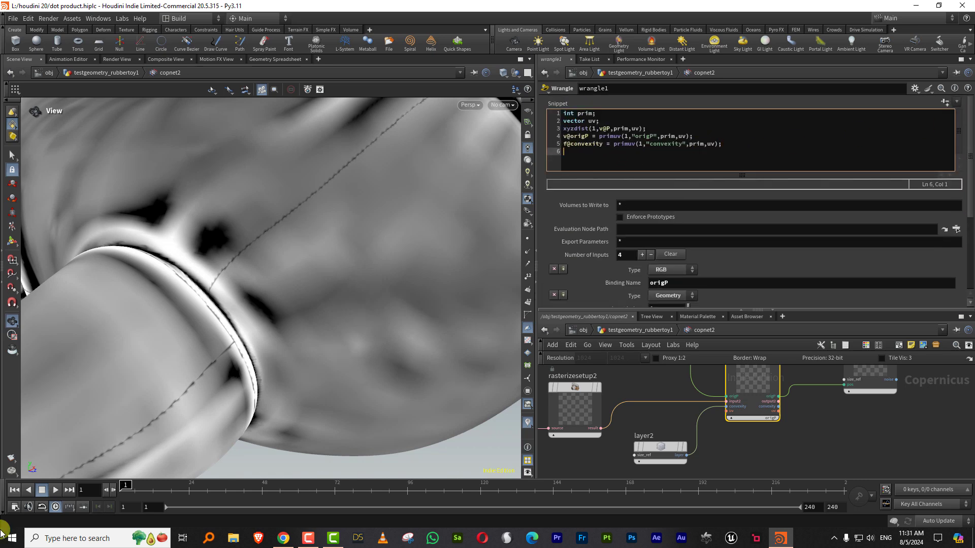
key(ctrl+v)
- Enlarge the network pane and connect wrangle1's uv output to previewmaterial1's basecolor
drag(798, 309, 787, 174)
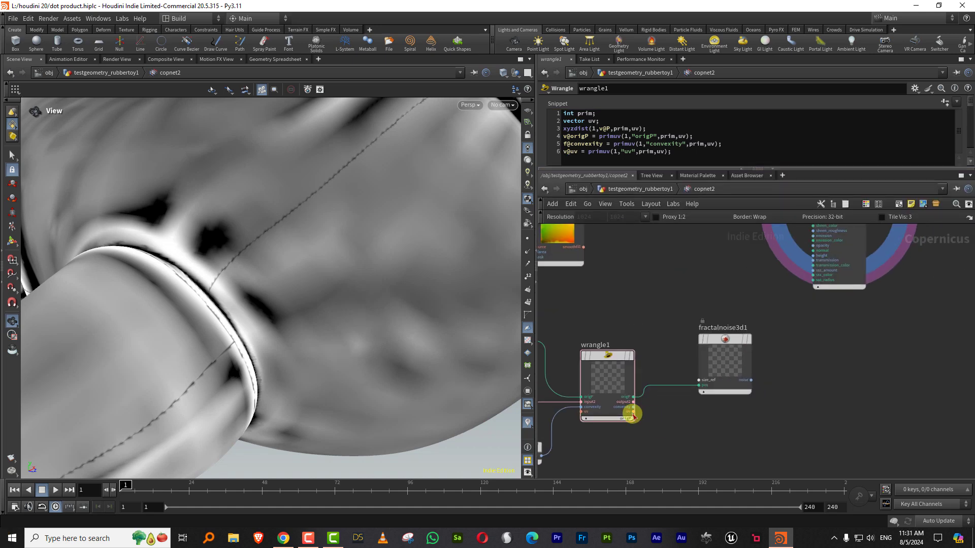
click(634, 416)
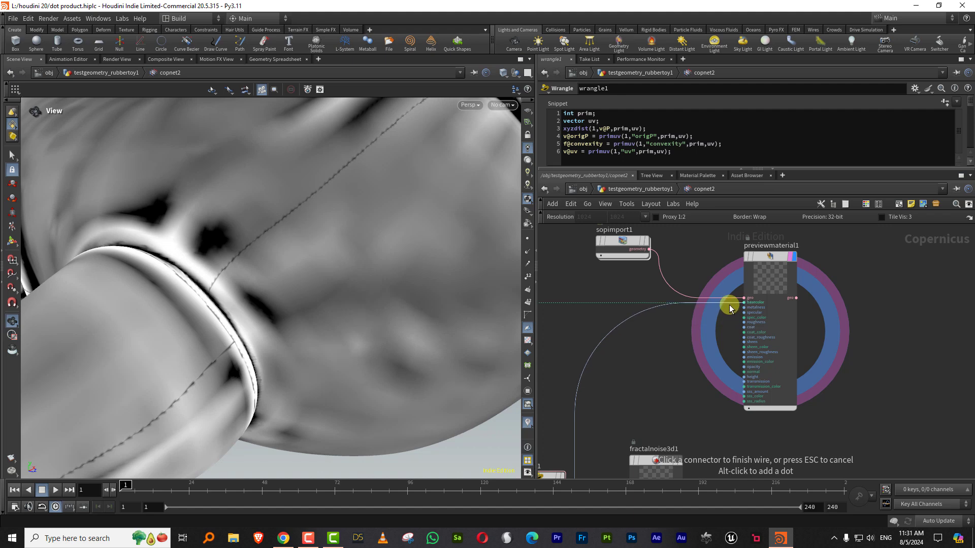
click(744, 303)
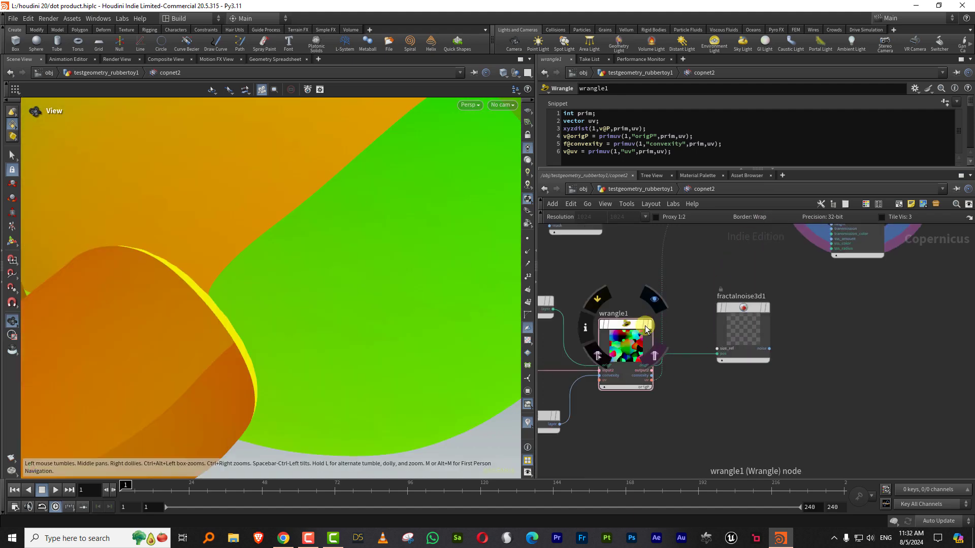
- Display wrangle1 in the viewport with its uv output and inspect the whole image
click(646, 328)
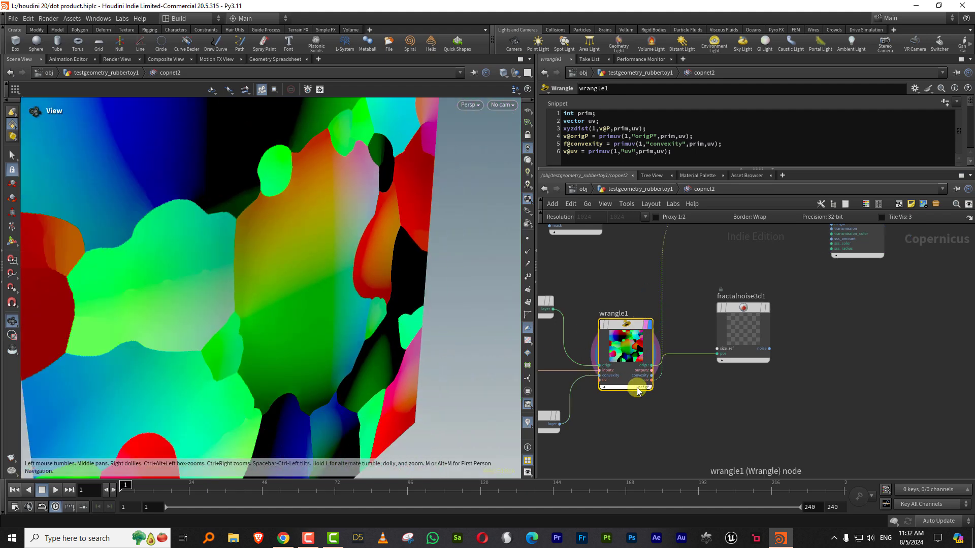
click(639, 387)
click(658, 422)
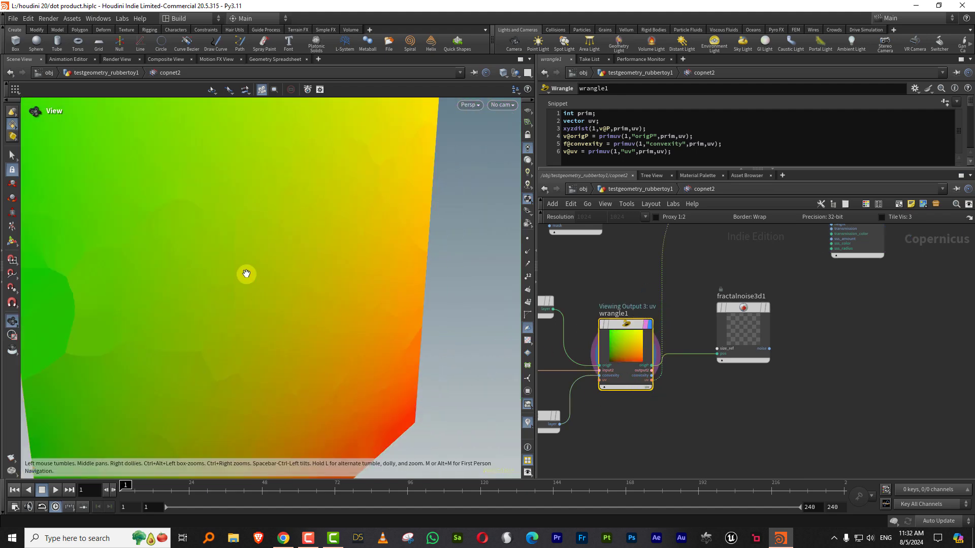
right_drag(172, 333, 257, 287)
drag(256, 287, 196, 272)
middle_drag(196, 273, 180, 274)
right_drag(180, 274, 221, 269)
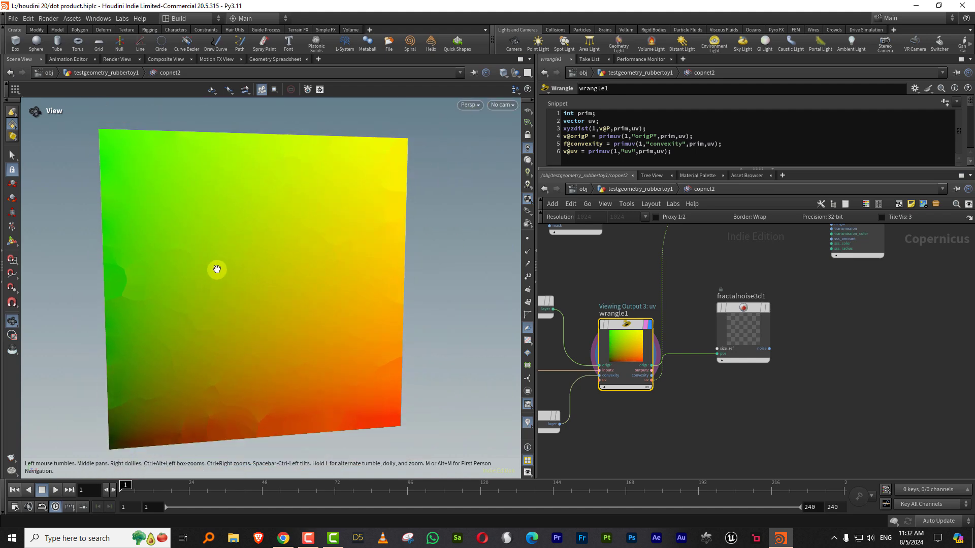
drag(220, 270, 248, 257)
- Display rasterizegeo1 in the viewport and switch its viewed output to uv
middle_drag(647, 335, 675, 457)
middle_drag(638, 266, 659, 294)
middle_drag(548, 299, 658, 296)
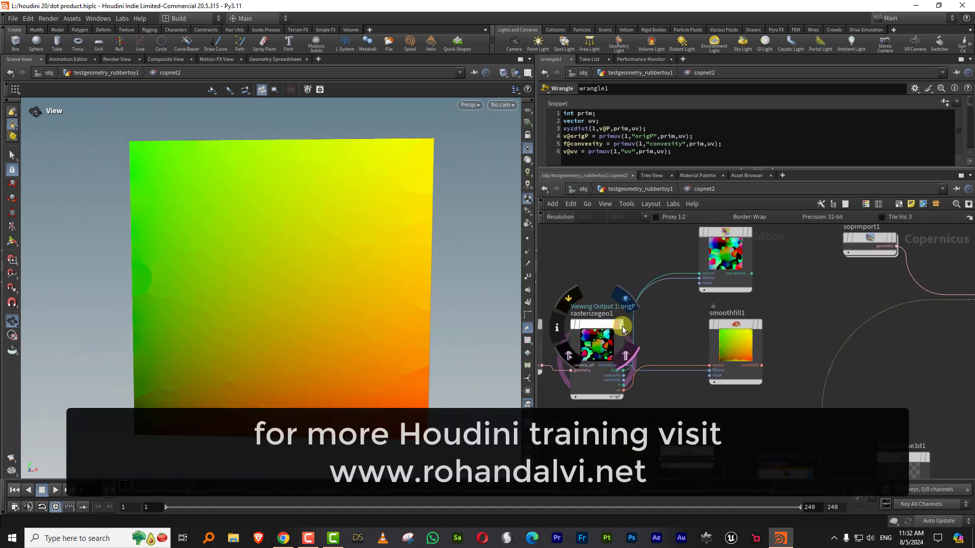
click(622, 394)
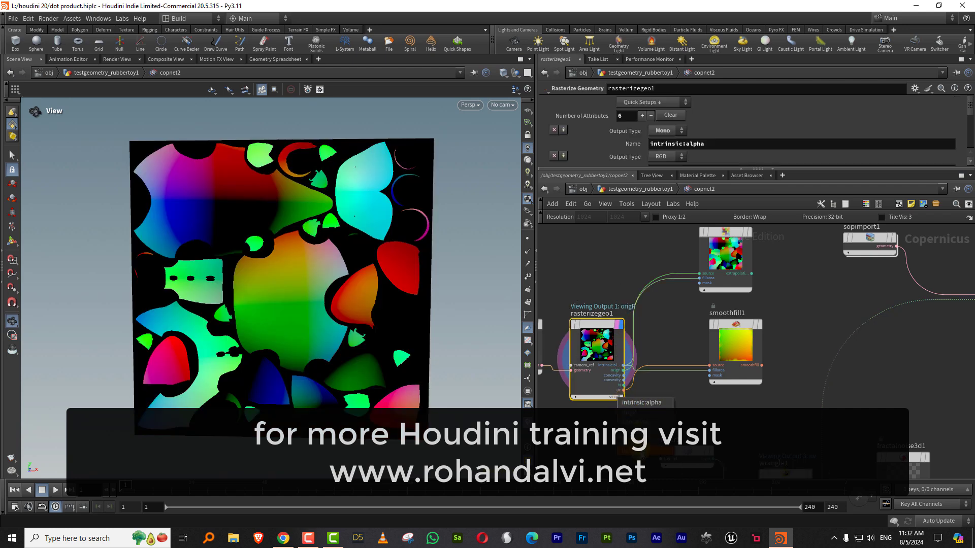
click(624, 390)
scroll(787, 307, up, 2)
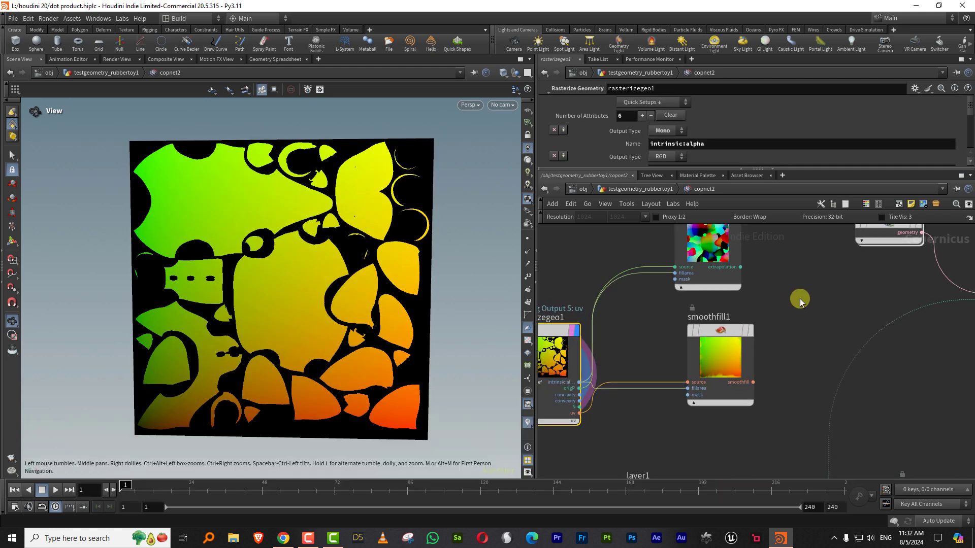
- Display smoothfill1's filled uv image and examine its borders
click(751, 331)
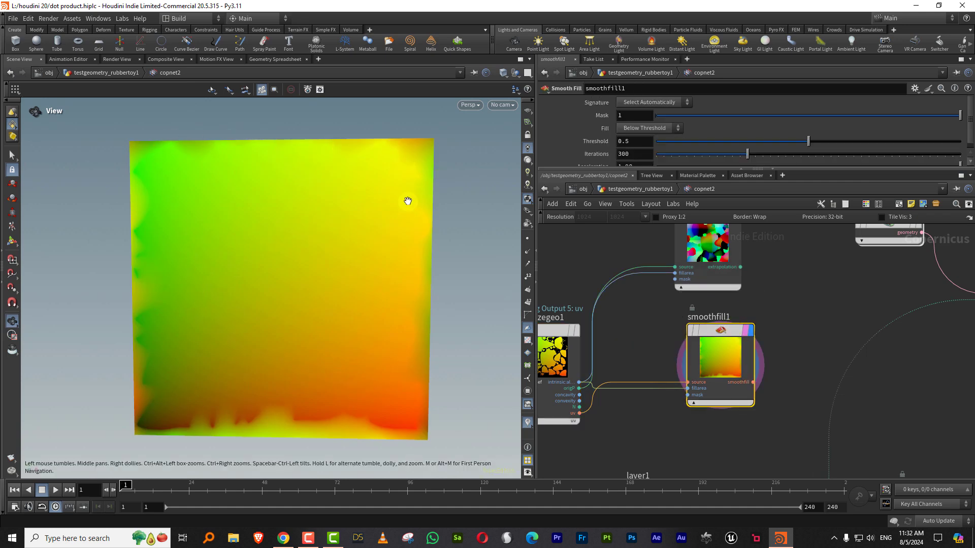
scroll(204, 286, up, 3)
mouse_move(262, 259)
mouse_down()
mouse_move(259, 234)
mouse_move(248, 261)
mouse_move(264, 269)
mouse_up()
middle_drag(279, 276, 260, 246)
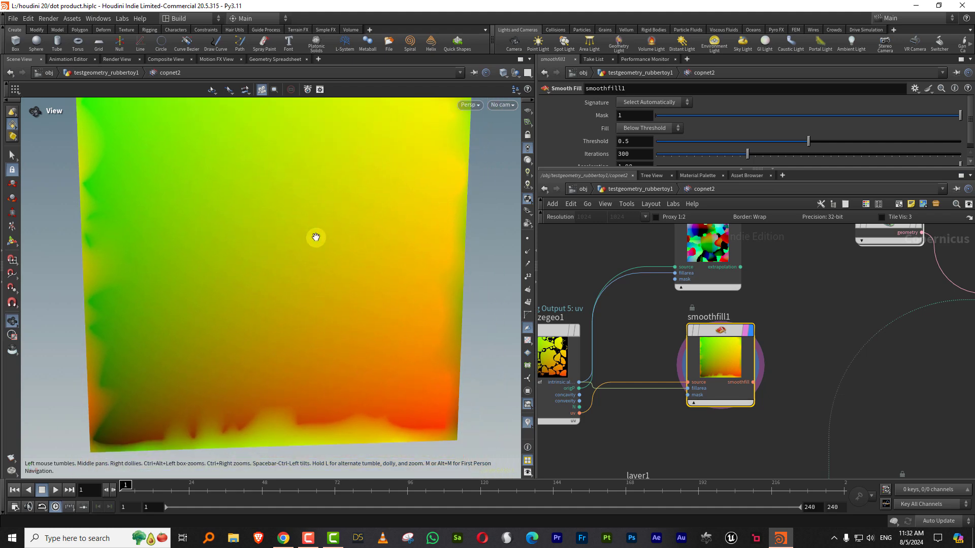
- Compare wrangle1's uv output with smoothfill1's result by displaying each in the viewport
middle_drag(820, 371, 794, 218)
middle_drag(771, 282, 761, 169)
click(777, 264)
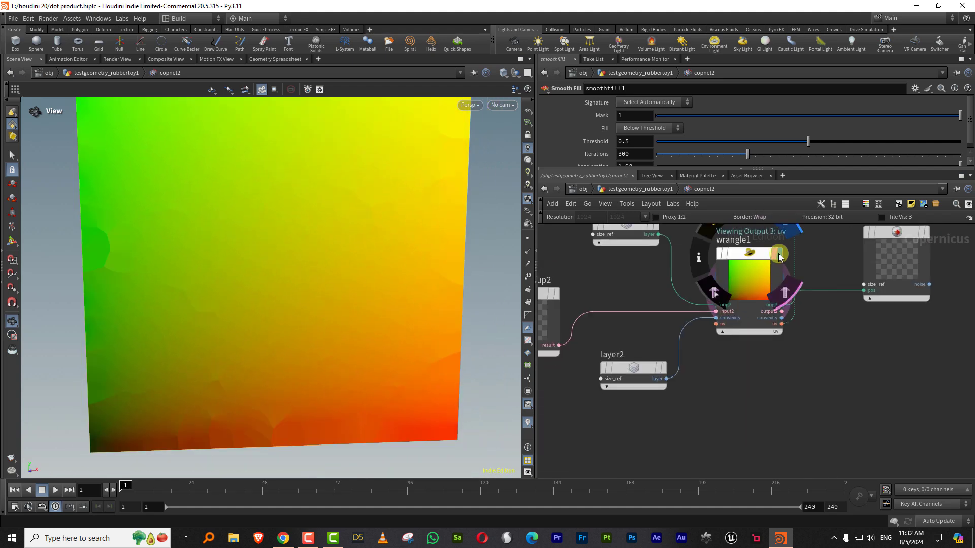
scroll(153, 343, down, 3)
middle_drag(168, 312, 146, 341)
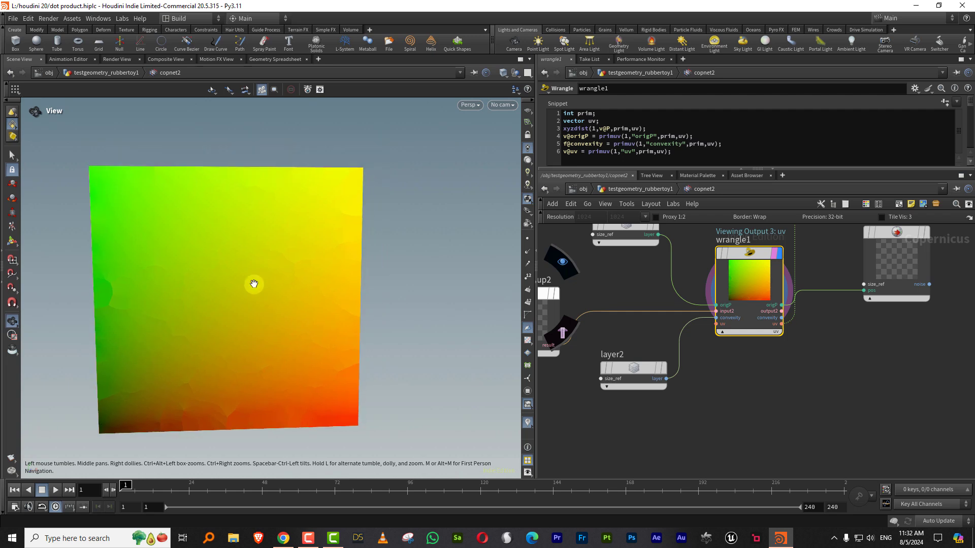
scroll(692, 259, up, 5)
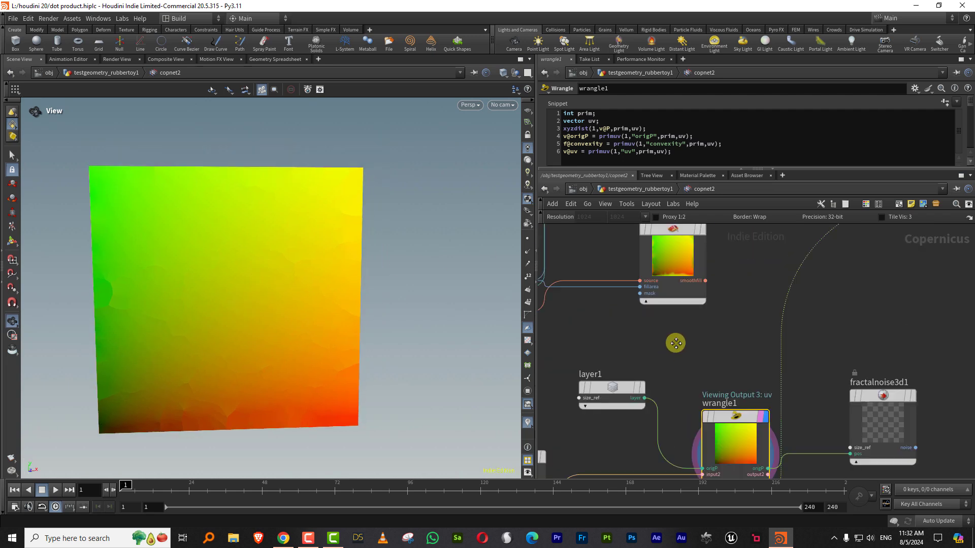
click(694, 339)
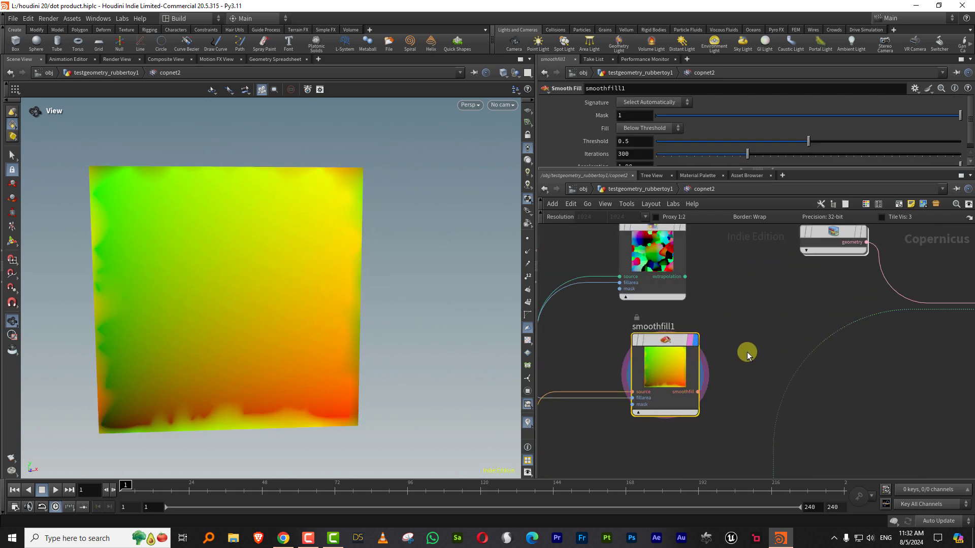
scroll(720, 285, down, 5)
mouse_move(730, 334)
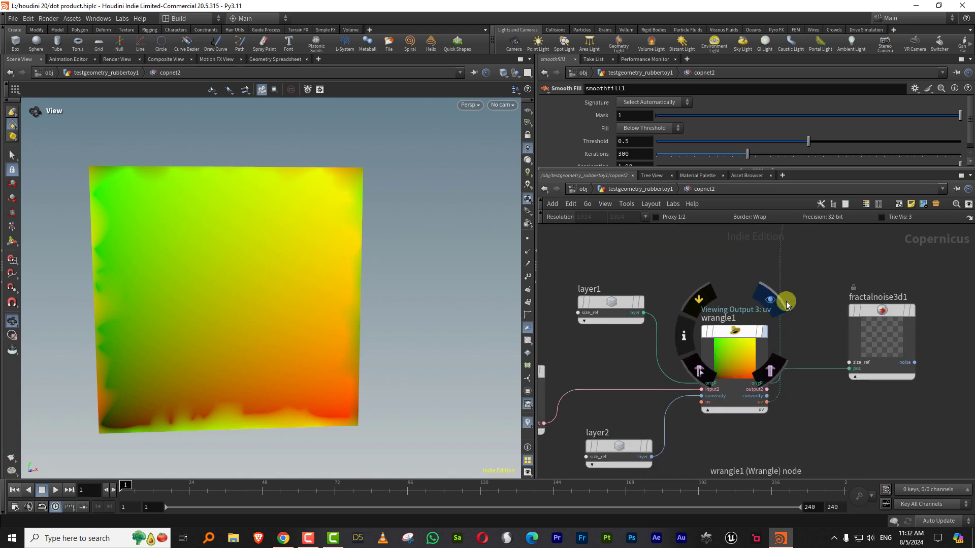
middle_drag(802, 303, 746, 348)
- Select wrangle1 with its four supporting nodes, and create a new shelf tab and a new shelf set
click(679, 391)
middle_drag(688, 329, 860, 287)
scroll(777, 285, down, 3)
drag(605, 292, 873, 402)
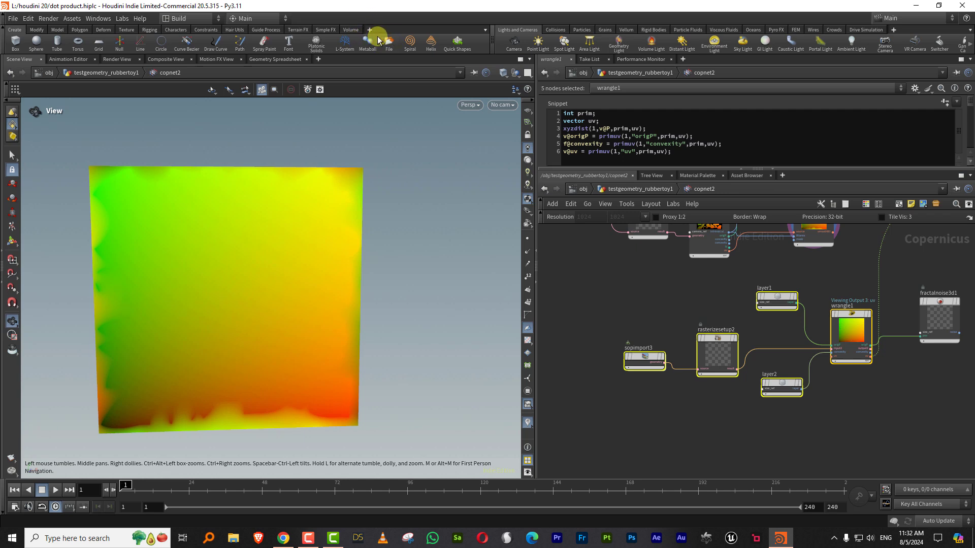
click(370, 31)
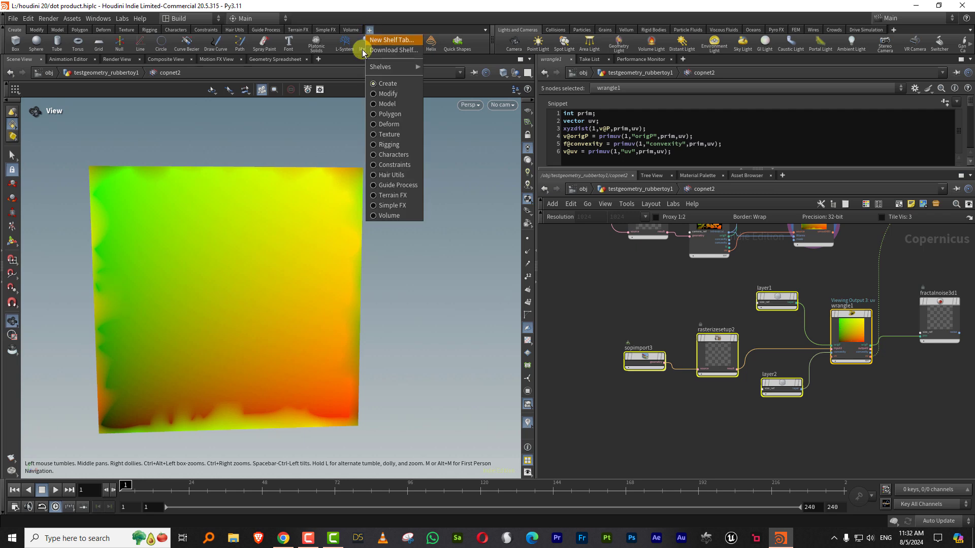
click(402, 45)
click(486, 30)
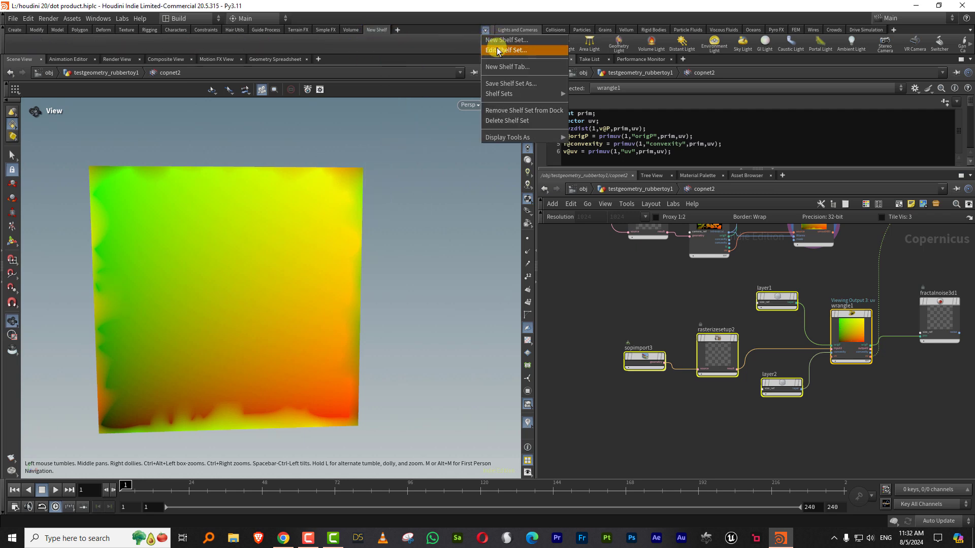
click(502, 39)
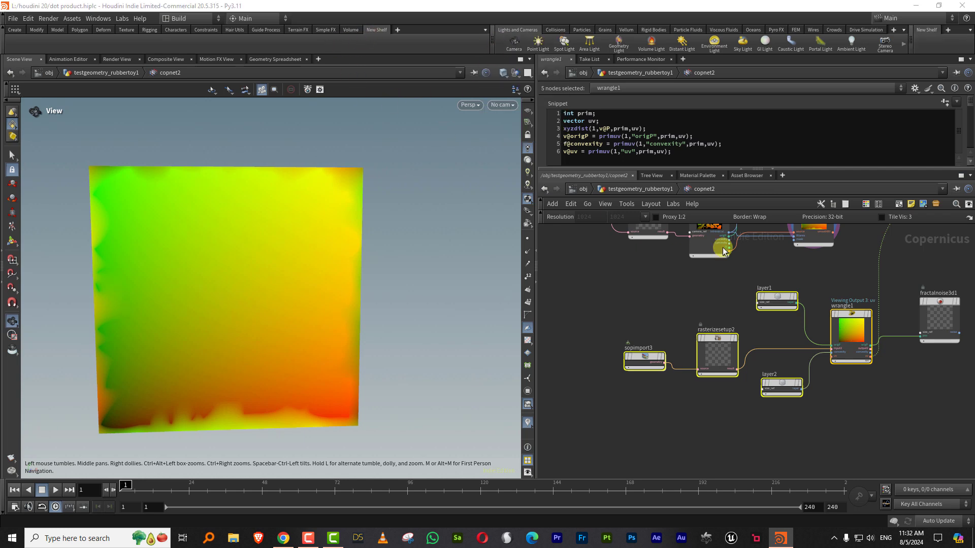
- Create a shelf tool named rasterize wrangle on the new shelf from sopimport3, rasterizesetup2, layer1, layer2 and wrangle1
middle_drag(831, 279, 751, 308)
drag(553, 326, 792, 451)
drag(772, 344, 290, 49)
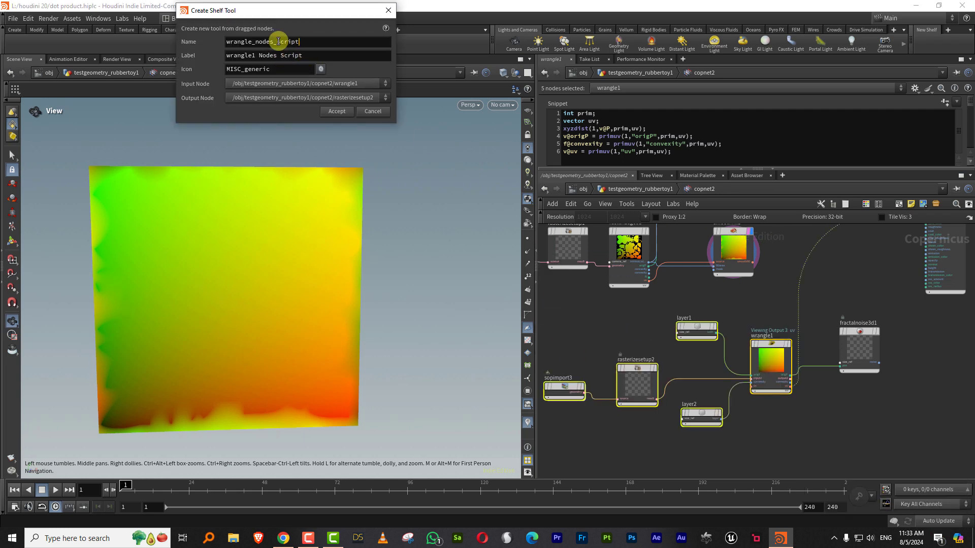
double_click(269, 41)
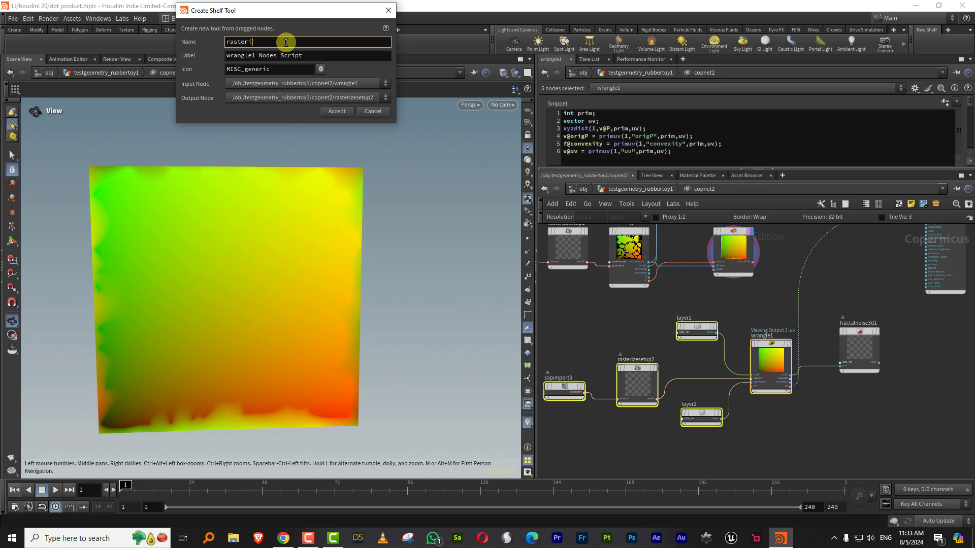
text(rasterize vex)
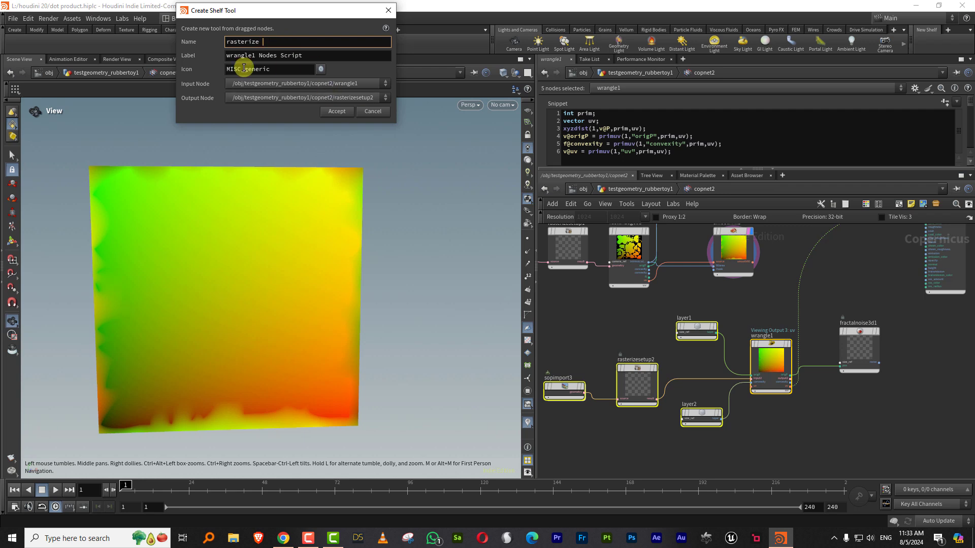
click(336, 111)
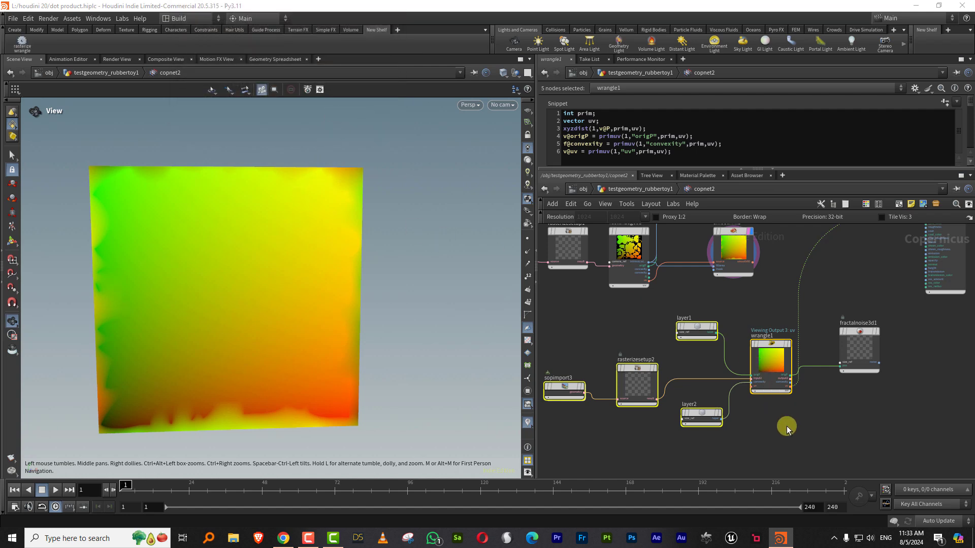
- Insert a copy of the wrangle node setup into copnet2 with the rasterize wrangle shelf tool
scroll(785, 430, down, 1)
middle_drag(765, 424, 782, 302)
drag(740, 355, 738, 405)
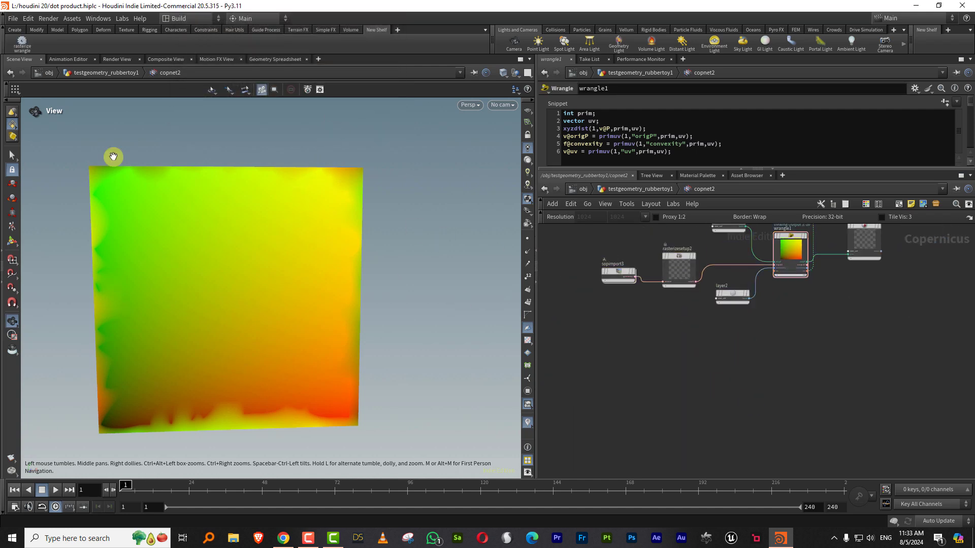
click(22, 47)
click(712, 369)
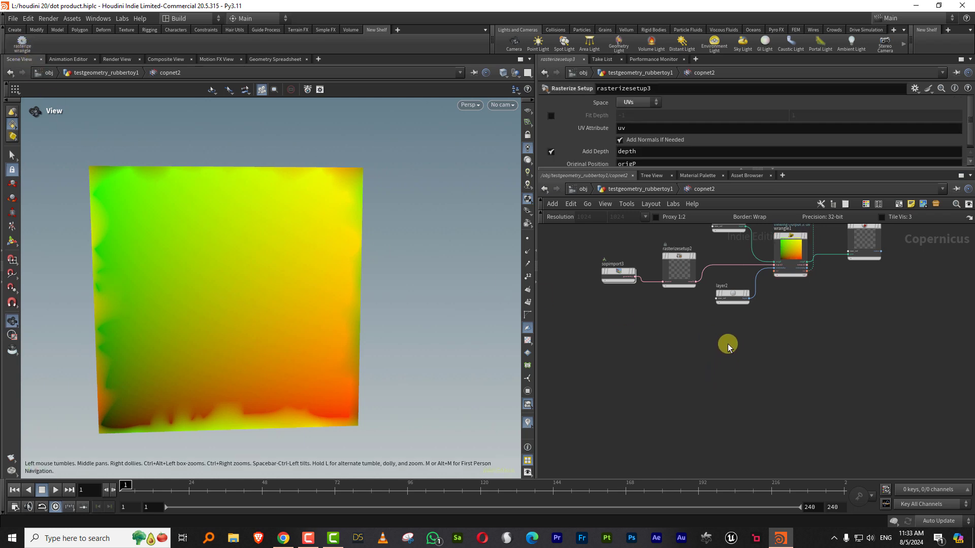
scroll(730, 345, down, 6)
scroll(722, 357, up, 2)
middle_drag(775, 290, 741, 371)
scroll(741, 370, up, 5)
- Check the copied wrangle2's snippet, display the node in the viewport and switch its viewed output to uv
drag(877, 263, 703, 419)
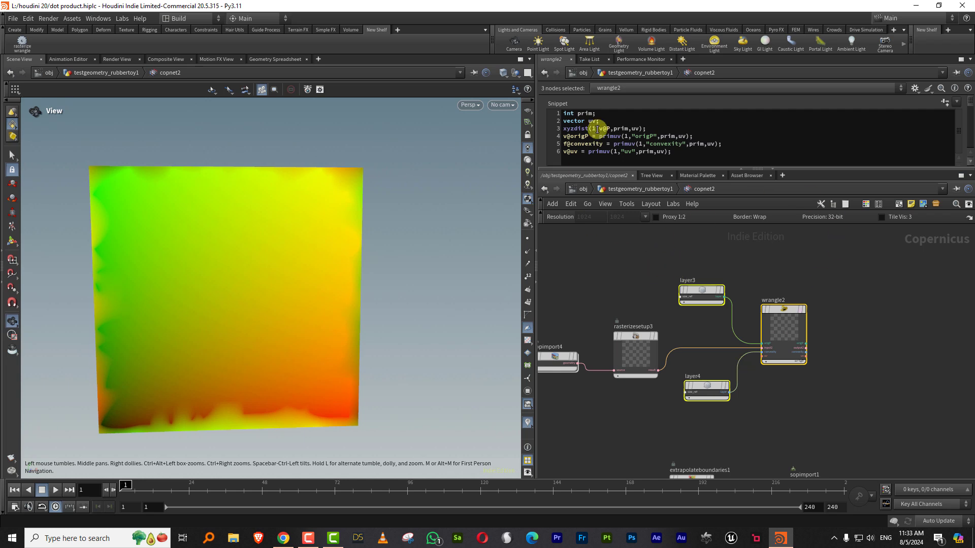
scroll(764, 392, up, 1)
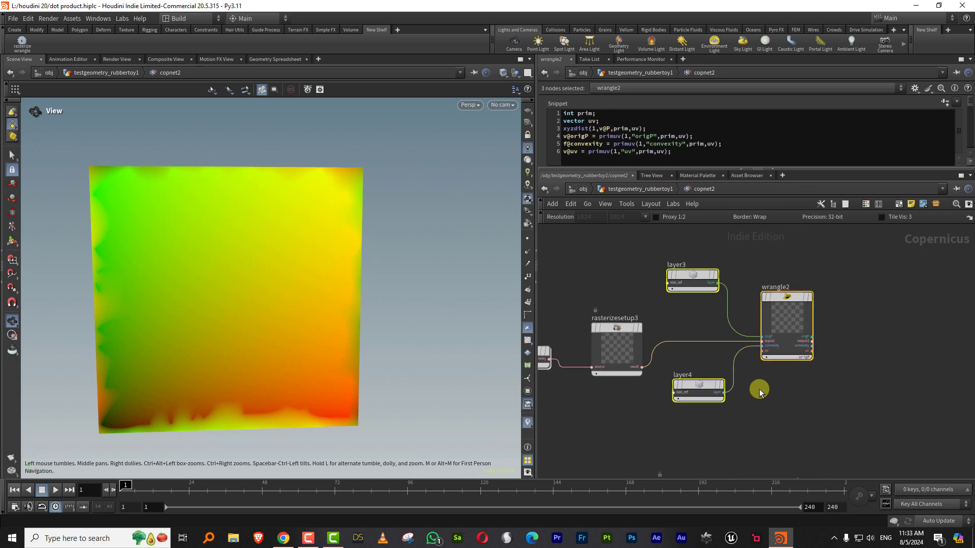
drag(710, 390, 682, 393)
drag(757, 303, 799, 299)
click(860, 279)
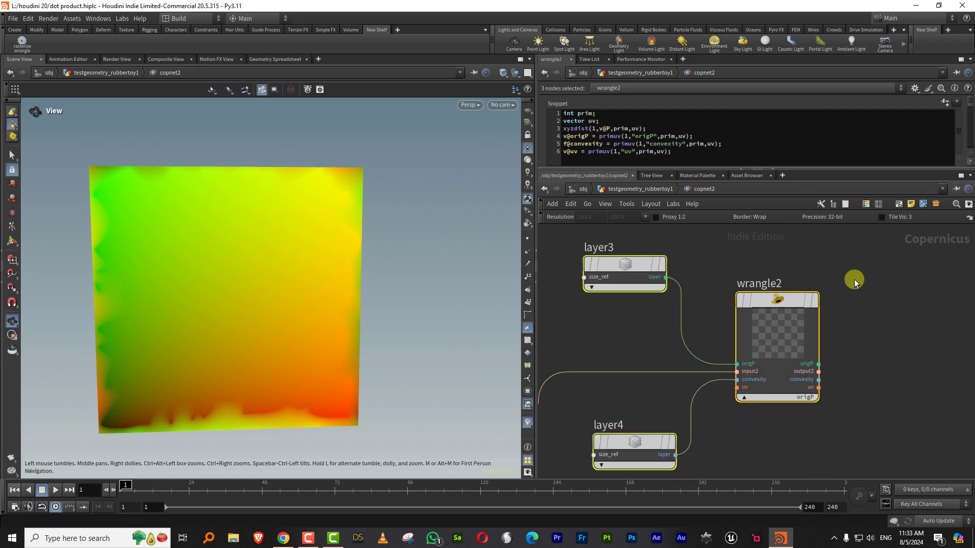
click(802, 312)
click(822, 298)
scroll(830, 292, up, 2)
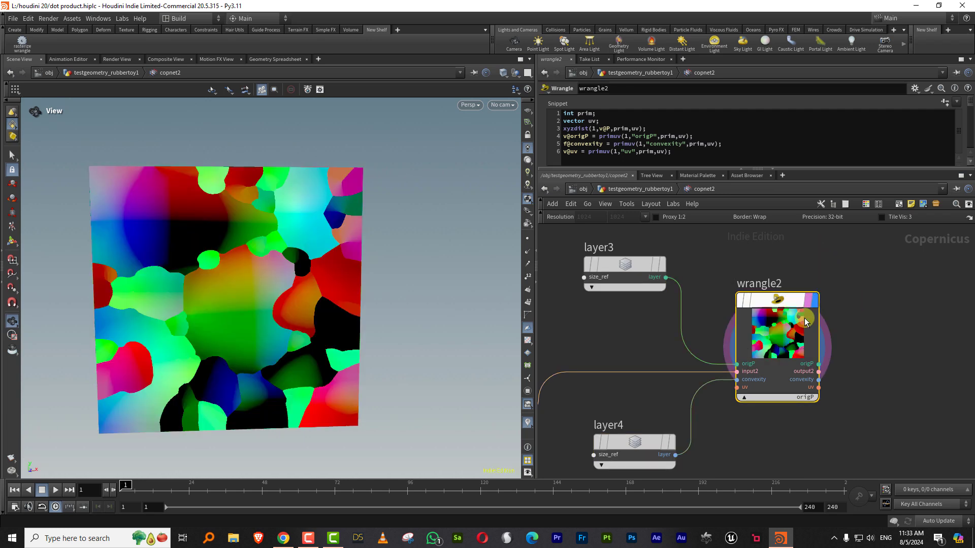
click(807, 397)
click(826, 431)
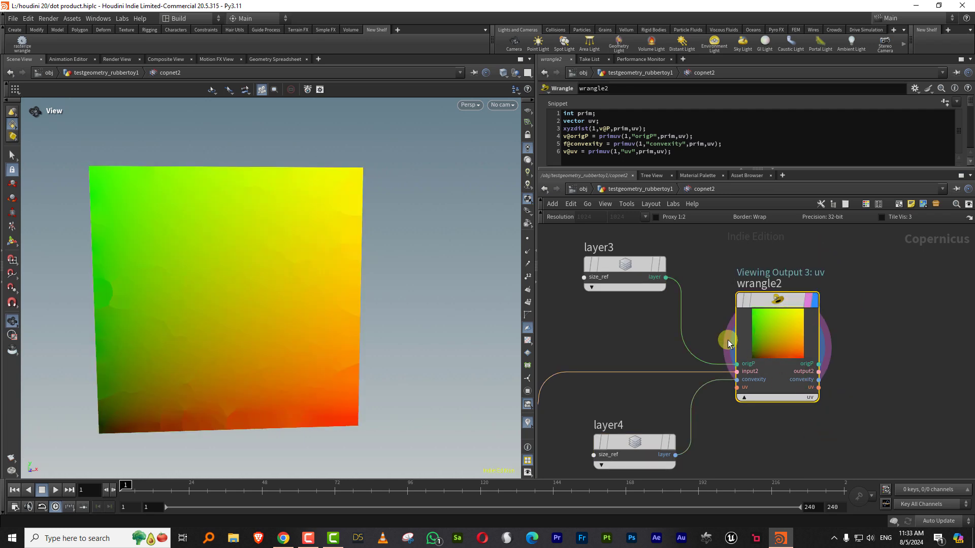
- Disconnect layer3 and layer4 from wrangle2 and delete both layer nodes
key(y)
drag(694, 315, 667, 338)
mouse_move(668, 404)
mouse_down()
mouse_move(692, 450)
mouse_move(629, 477)
mouse_up()
key(Delete)
drag(700, 235, 609, 322)
key(Delete)
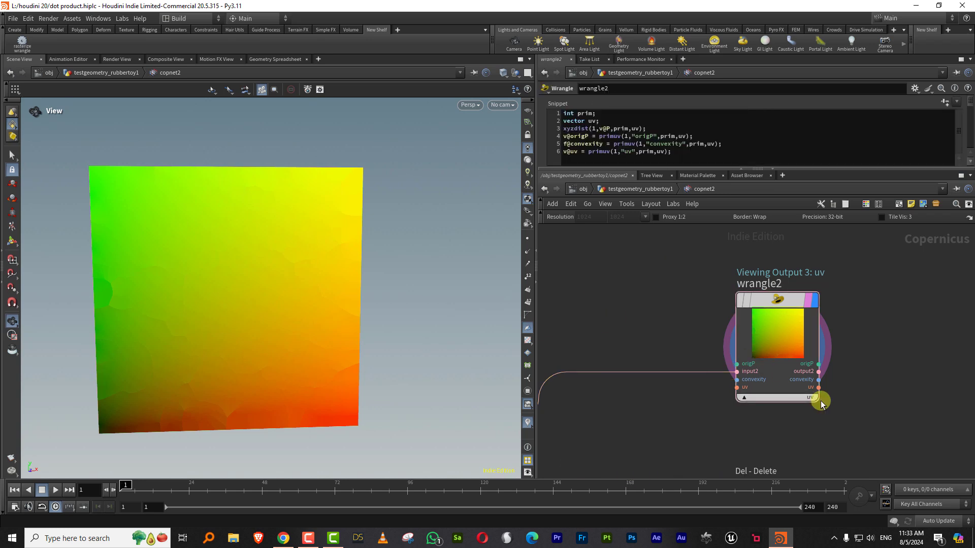
- View wrangle2's origP, output2, convexity and uv outputs in turn, ending on origP
click(811, 401)
click(833, 405)
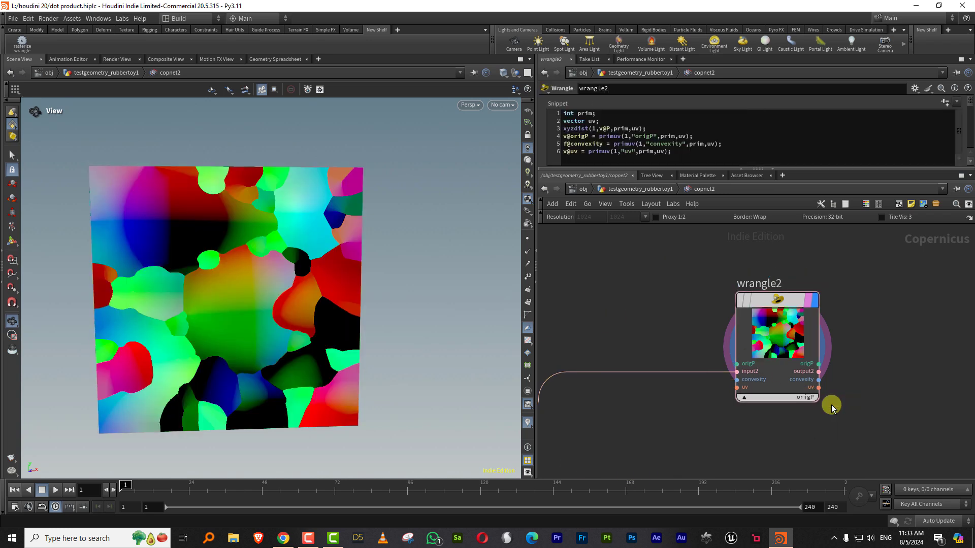
click(810, 401)
click(825, 413)
click(807, 398)
click(819, 423)
click(808, 398)
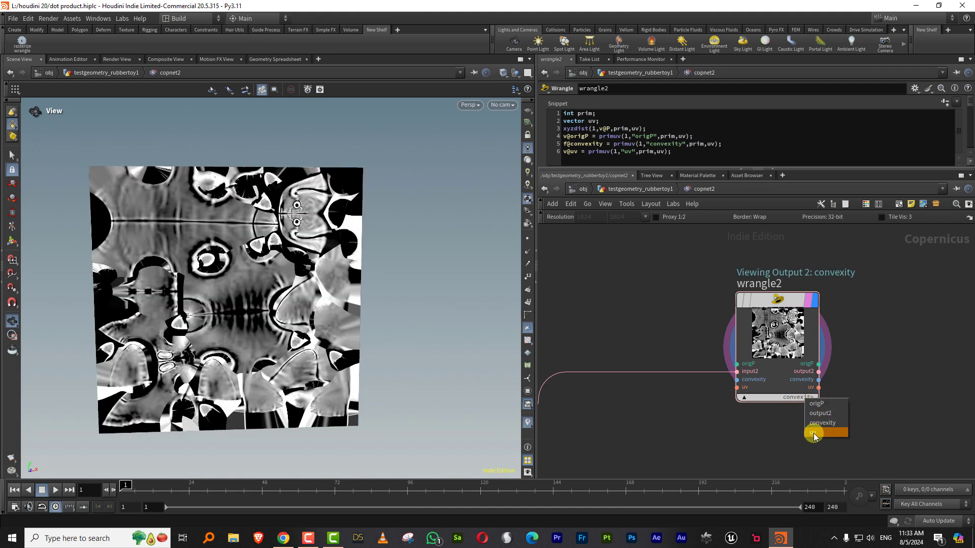
click(814, 430)
click(807, 401)
click(812, 406)
- Reposition wrangle2 in the network beside rasterizesetup3
drag(768, 303, 711, 357)
middle_drag(730, 325, 795, 290)
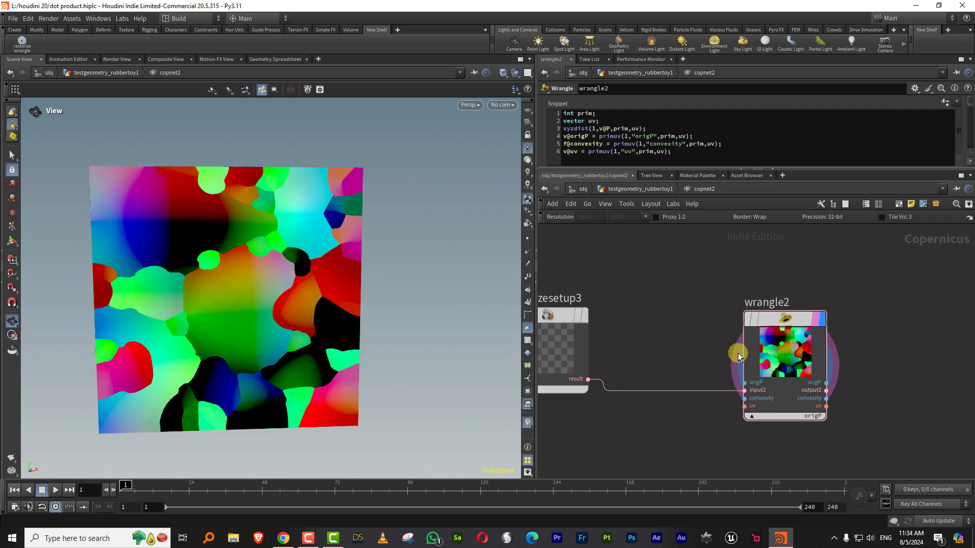
drag(772, 310, 752, 284)
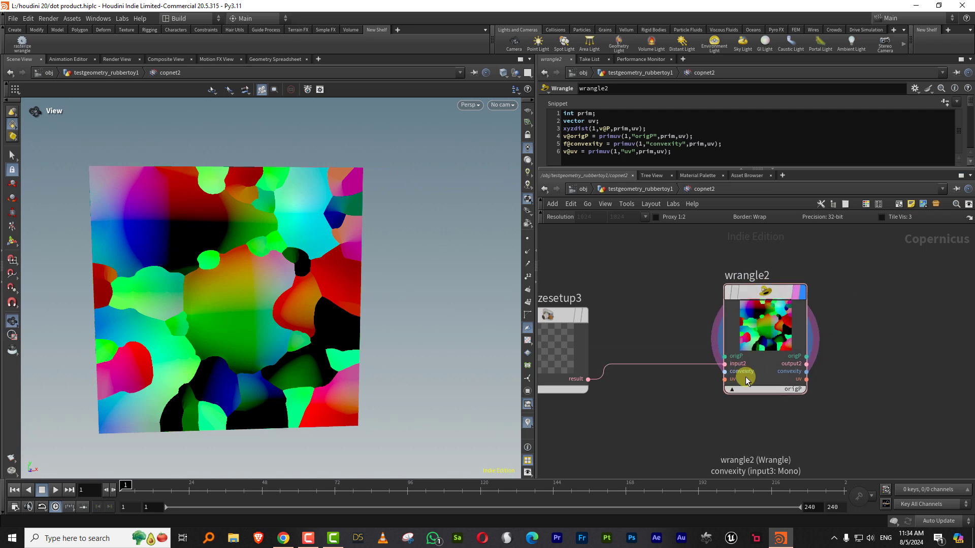